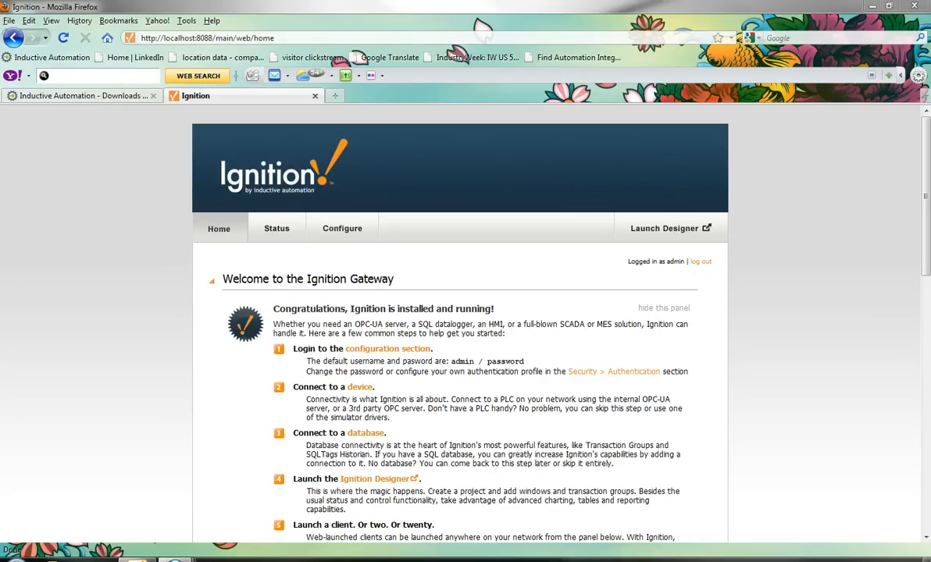
Start adding a new device that uses the Allen Bradley Ethernet driver MicroLogix 1100/1400
{"action": "left_click", "coordinate": [361, 387]}
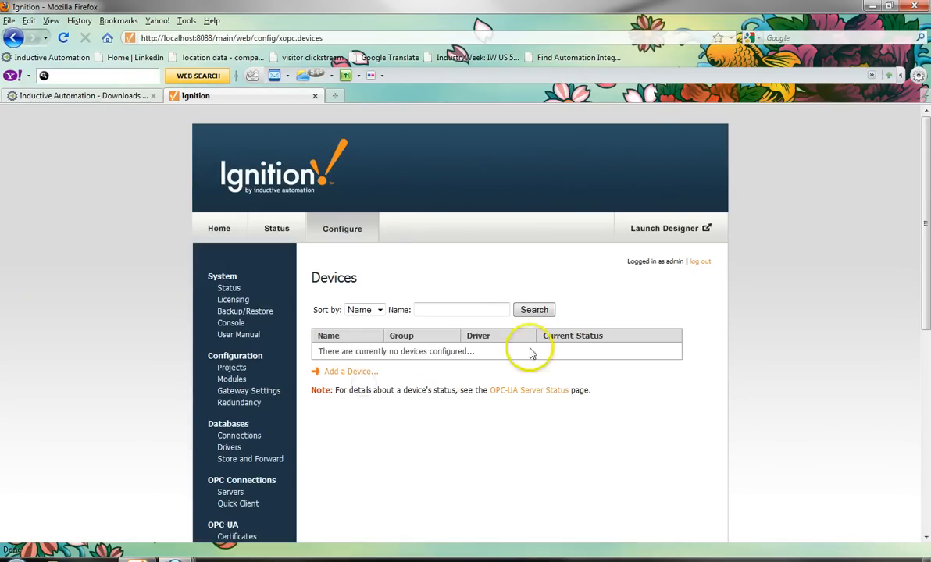
{"action": "left_click", "coordinate": [343, 373]}
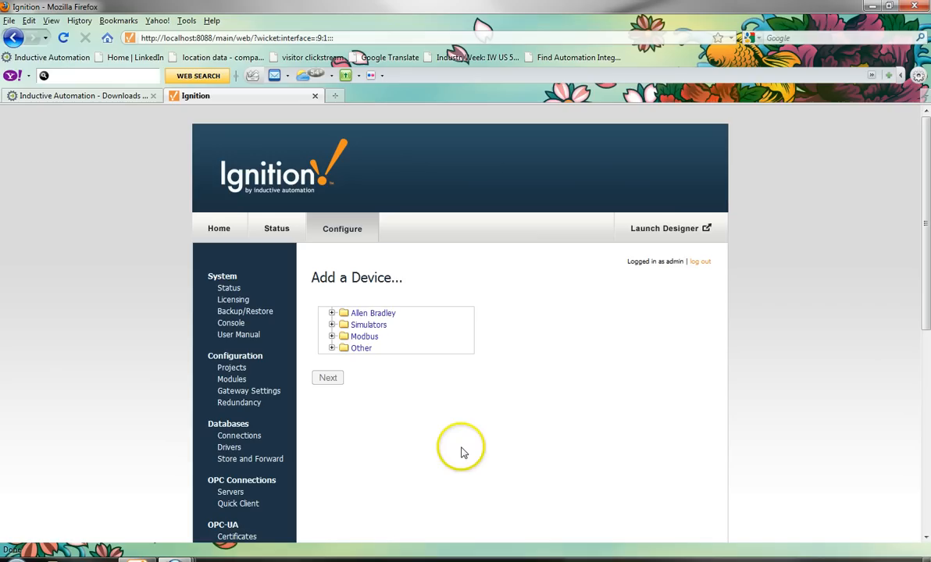
{"action": "left_click", "coordinate": [331, 314]}
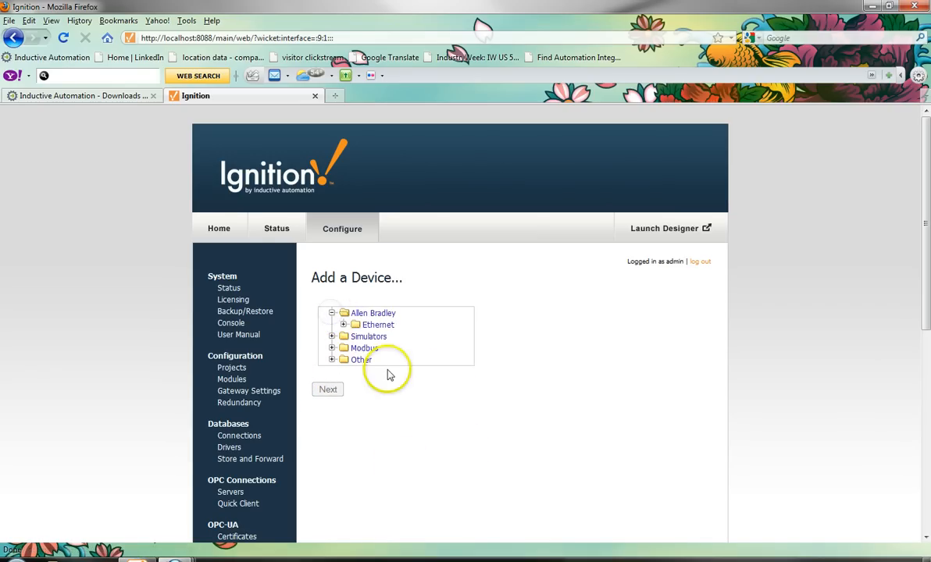
{"action": "left_click", "coordinate": [343, 325]}
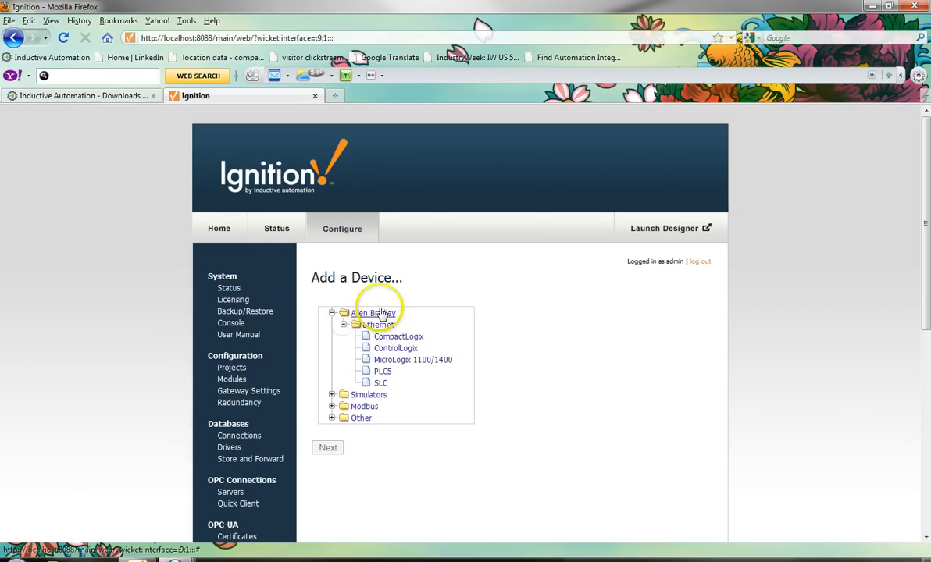
{"action": "left_click", "coordinate": [392, 362]}
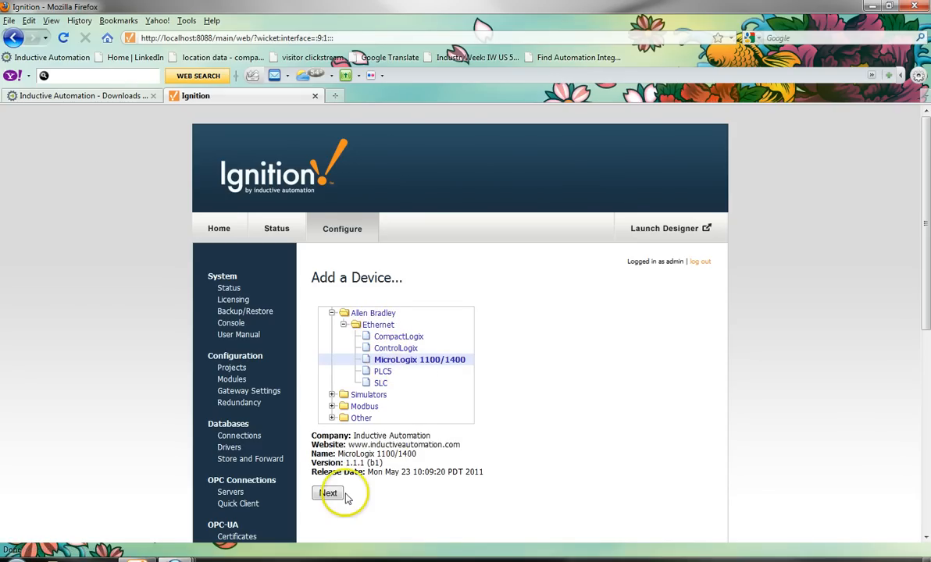
{"action": "left_click", "coordinate": [328, 492]}
Name the device micro, enter the PLC's IP address as its hostname, and save the device
{"action": "left_click", "coordinate": [411, 334]}
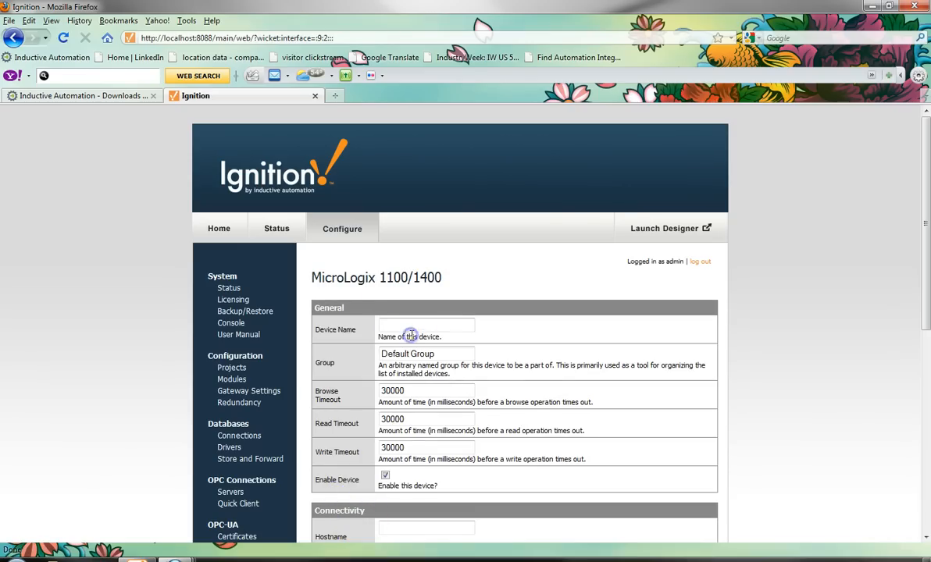
{"action": "left_click", "coordinate": [406, 318]}
{"action": "type", "text": "micro"}
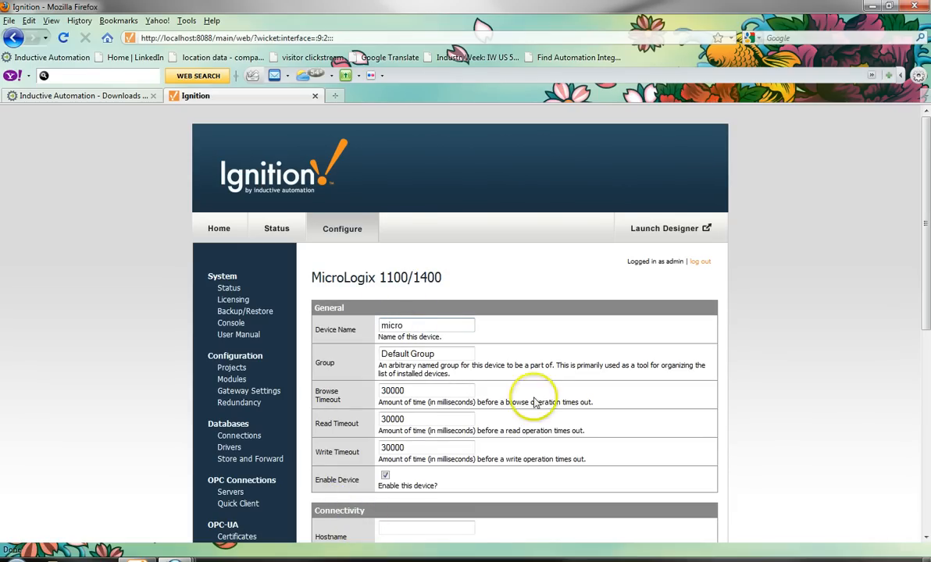
{"action": "scroll", "coordinate": [500, 375], "scroll_direction": "down", "scroll_amount": 5}
{"action": "left_click", "coordinate": [421, 307]}
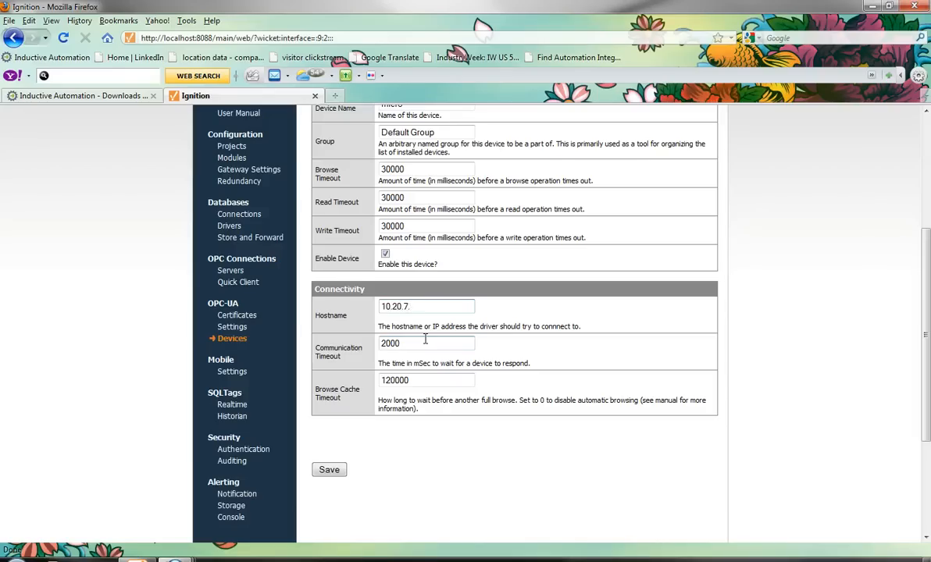
{"action": "left_click", "coordinate": [325, 473]}
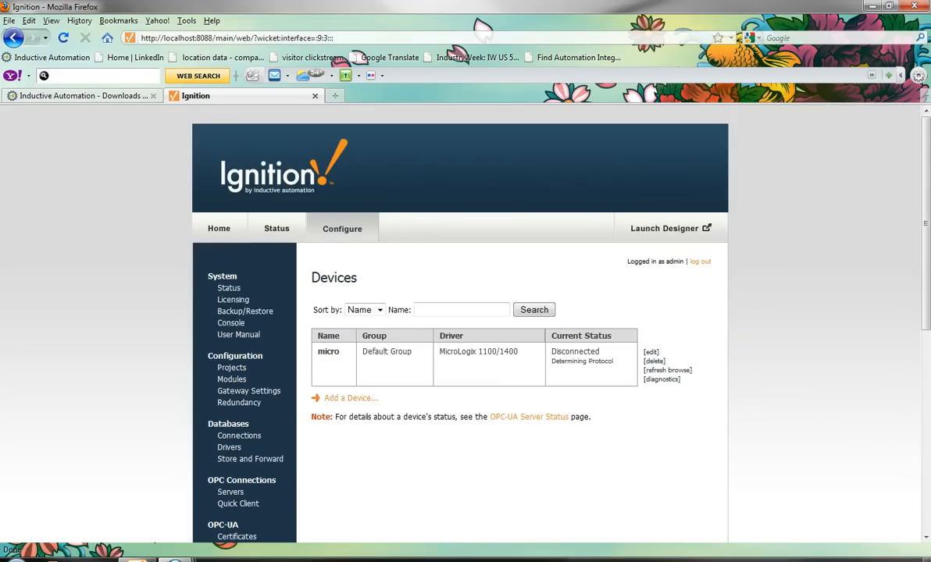
Examine the Simulators and Other driver groups available for adding another device
{"action": "left_click", "coordinate": [347, 399]}
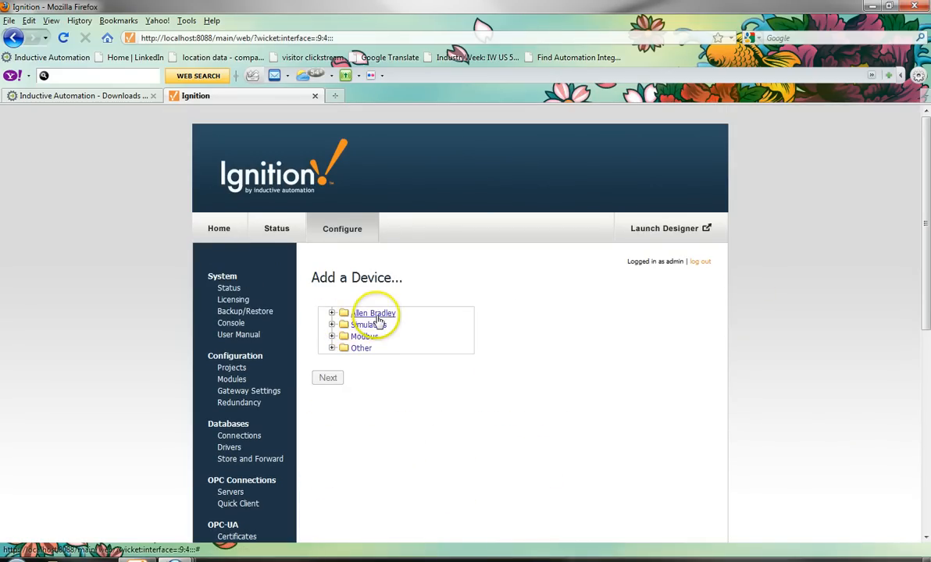
{"action": "left_click", "coordinate": [331, 324]}
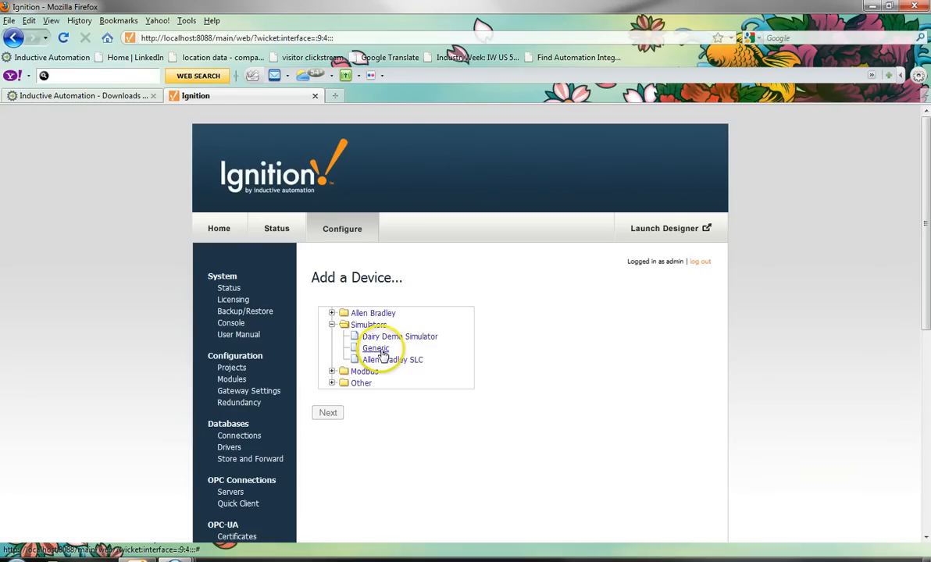
{"action": "left_click", "coordinate": [331, 383]}
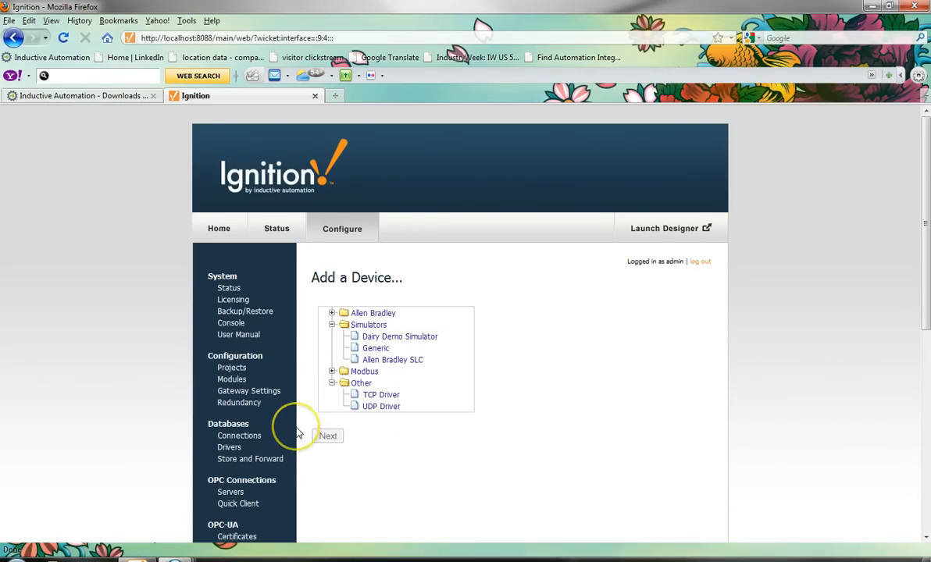
Start a new OPC-DA COM server connection to the KEPware Enhanced OPC/DDE Server
{"action": "left_click", "coordinate": [232, 493]}
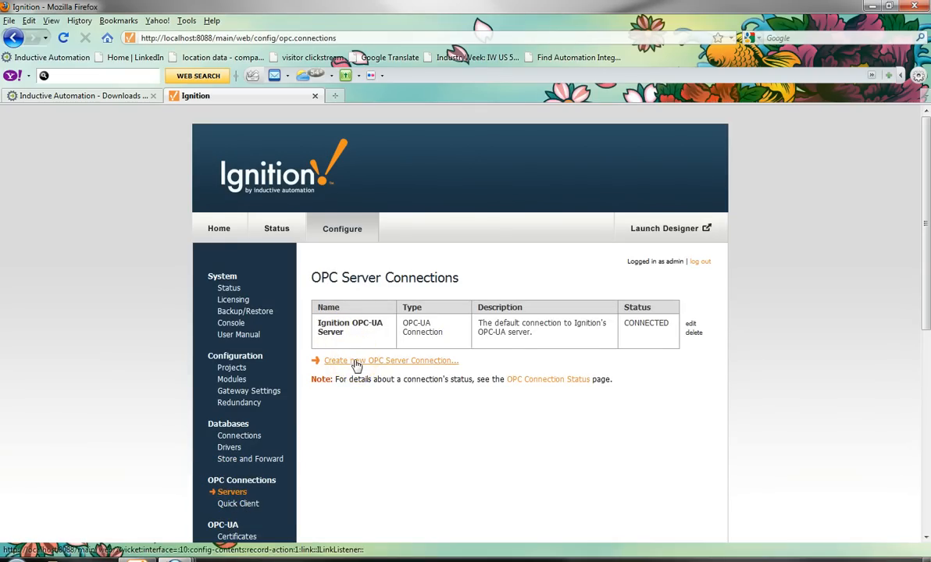
{"action": "left_click", "coordinate": [355, 364]}
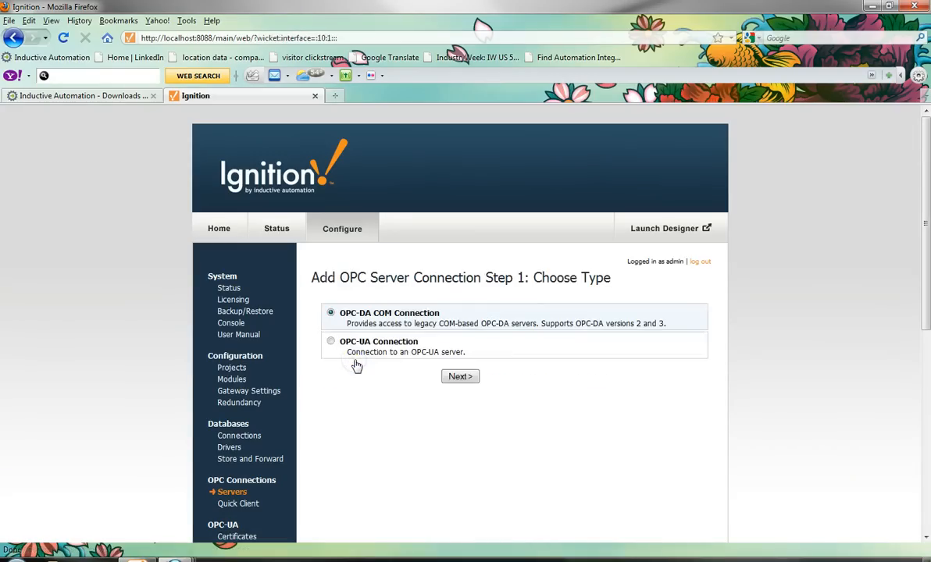
{"action": "left_click", "coordinate": [460, 377]}
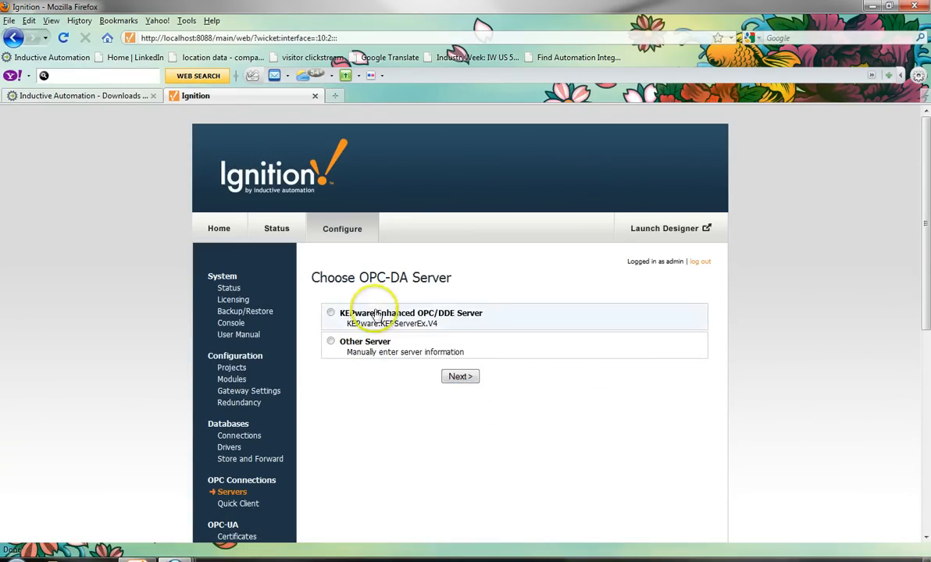
{"action": "left_click", "coordinate": [330, 312]}
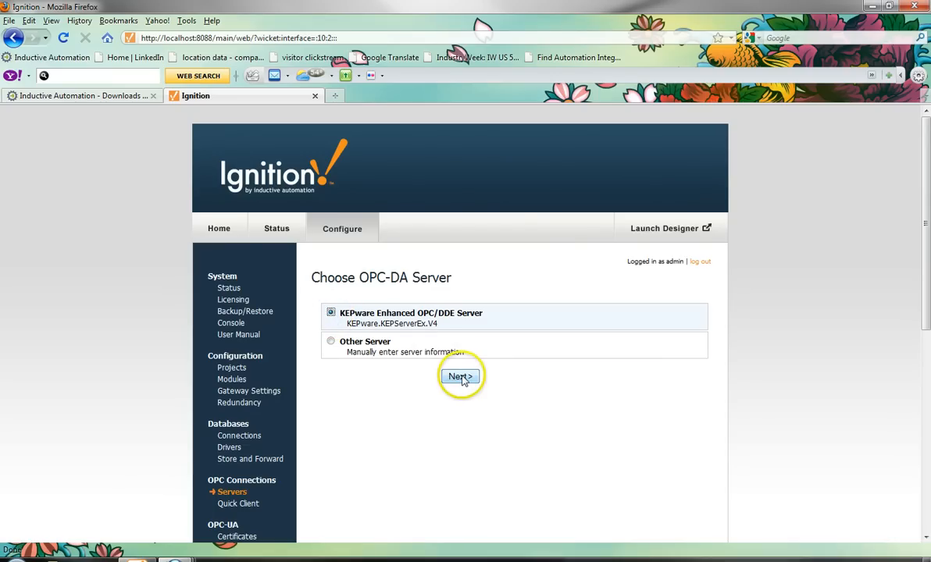
{"action": "left_click", "coordinate": [459, 378]}
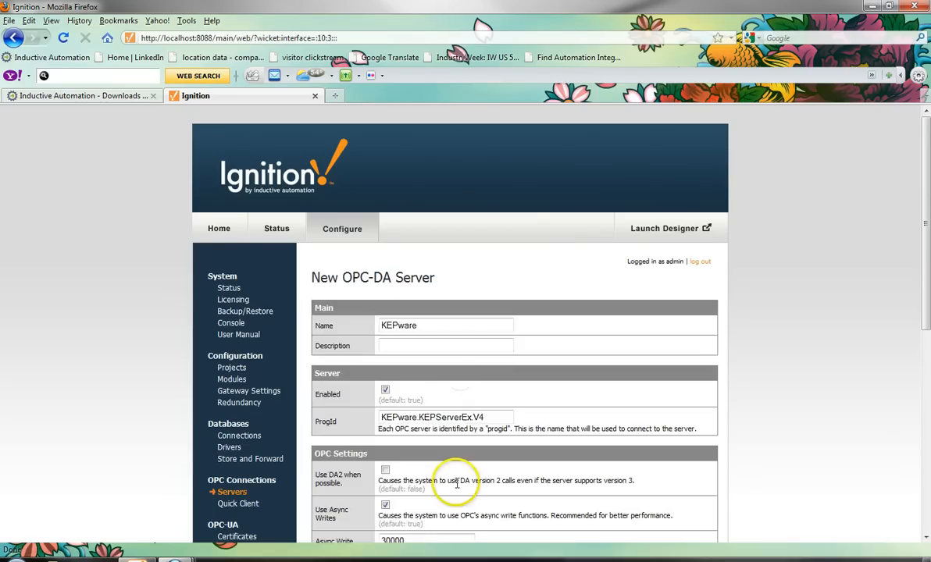
Review the KEPware connection's ProgId and create the OPC server connection with its default settings
{"action": "scroll", "coordinate": [457, 484], "scroll_direction": "down", "scroll_amount": 3}
{"action": "left_click_drag", "start_coordinate": [500, 272], "coordinate": [331, 273]}
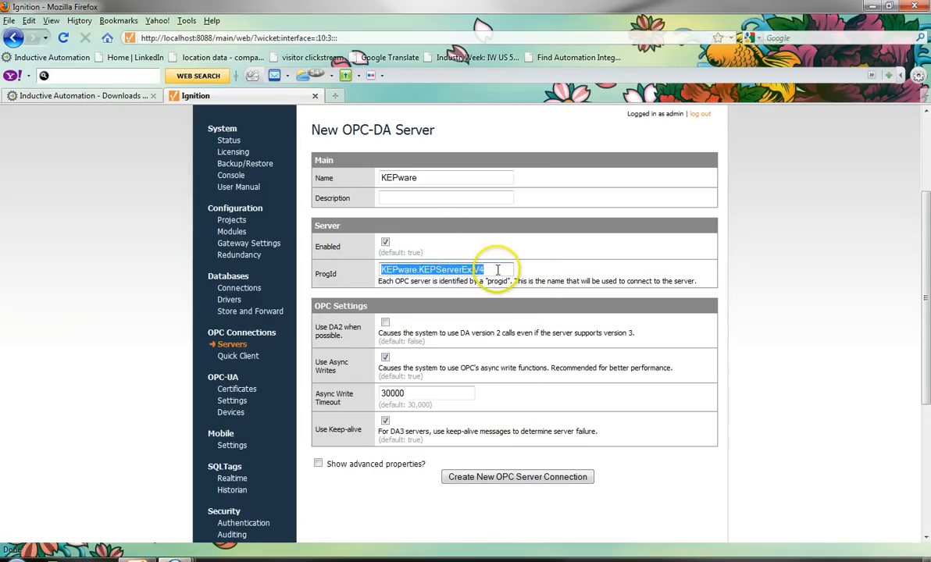
{"action": "left_click", "coordinate": [517, 476]}
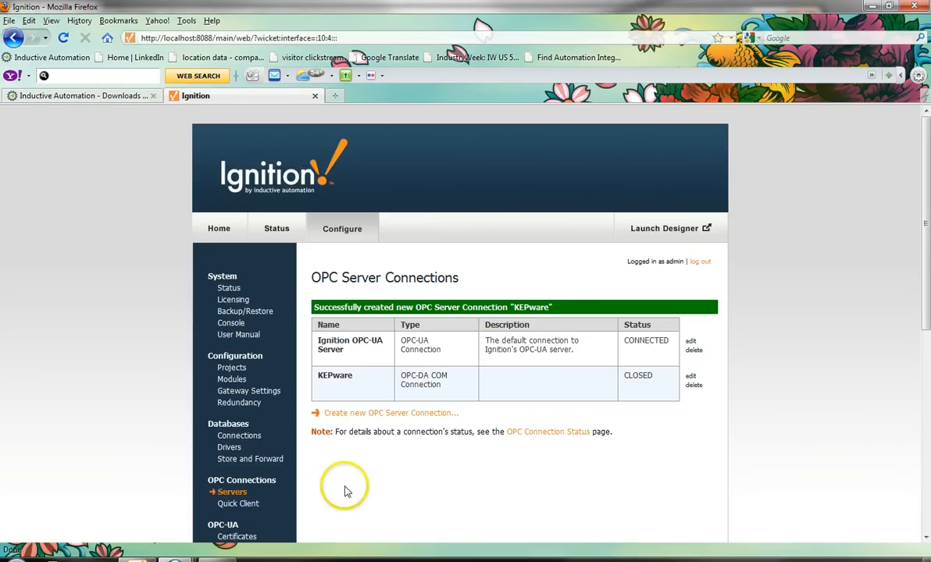
Check the configured device's connection status and return to the gateway's getting-started steps on the home page
{"action": "scroll", "coordinate": [347, 492], "scroll_direction": "down", "scroll_amount": 2}
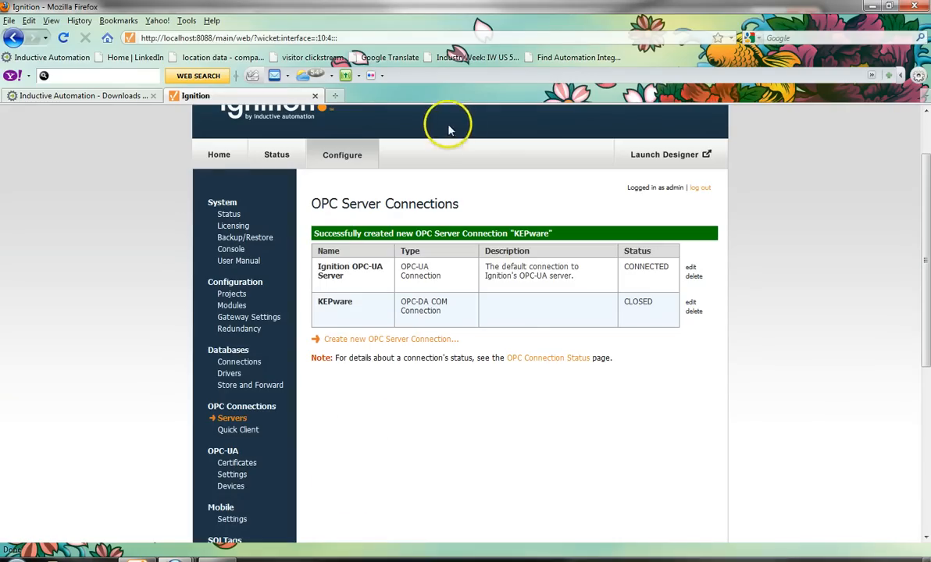
{"action": "left_click", "coordinate": [231, 486]}
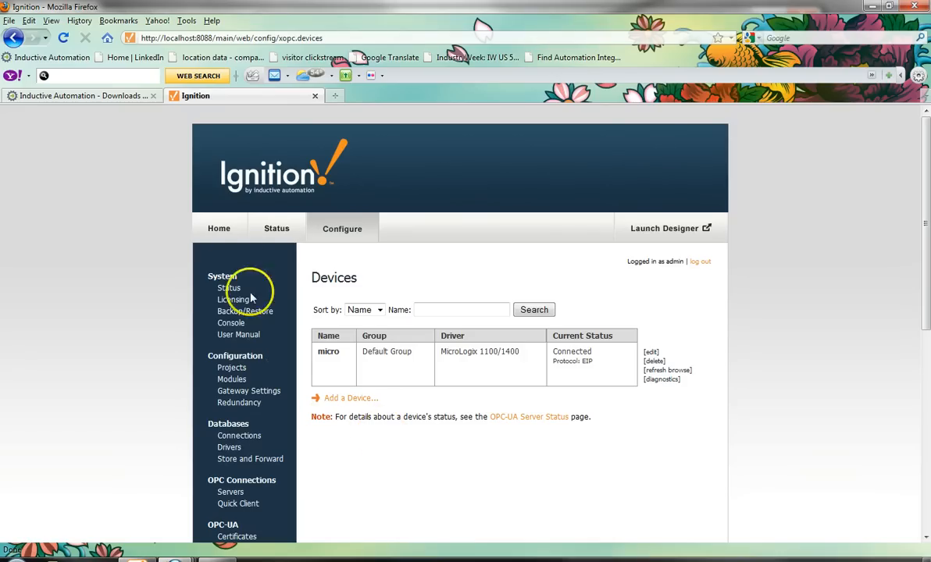
{"action": "left_click", "coordinate": [221, 229]}
{"action": "scroll", "coordinate": [493, 437], "scroll_direction": "down", "scroll_amount": 3}
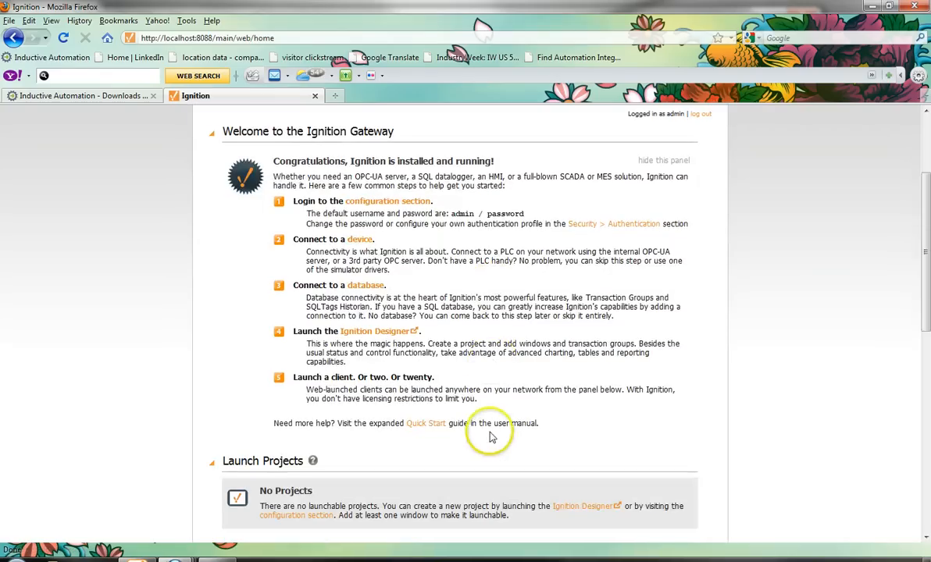
Start a new database connection using the MySQL ConnectorJ driver
{"action": "left_click", "coordinate": [374, 289]}
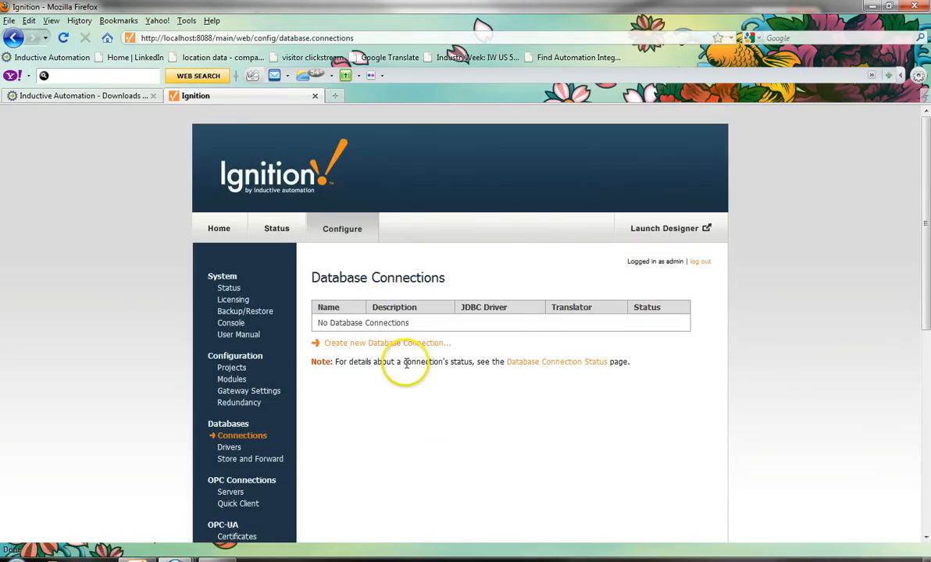
{"action": "left_click", "coordinate": [372, 343]}
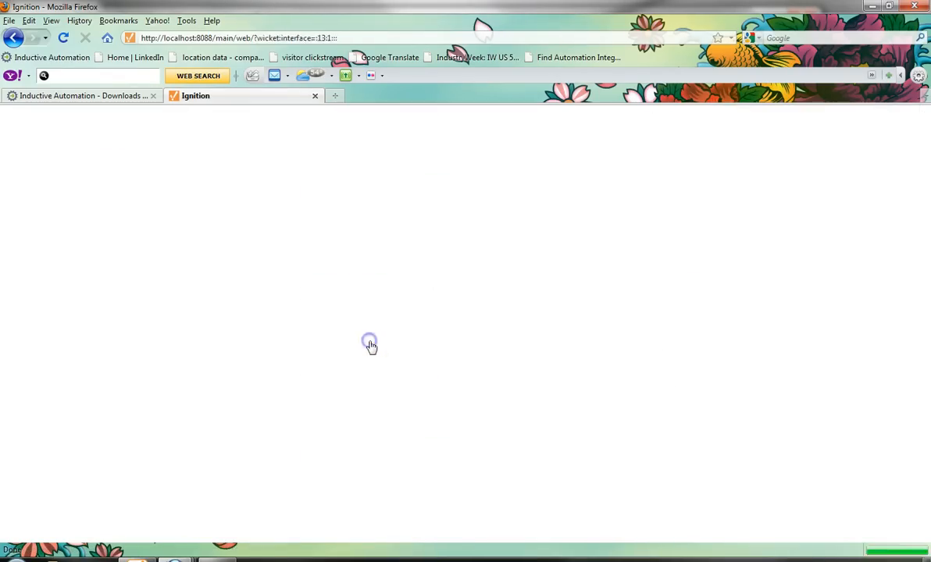
{"action": "scroll", "coordinate": [399, 378], "scroll_direction": "down", "scroll_amount": 2}
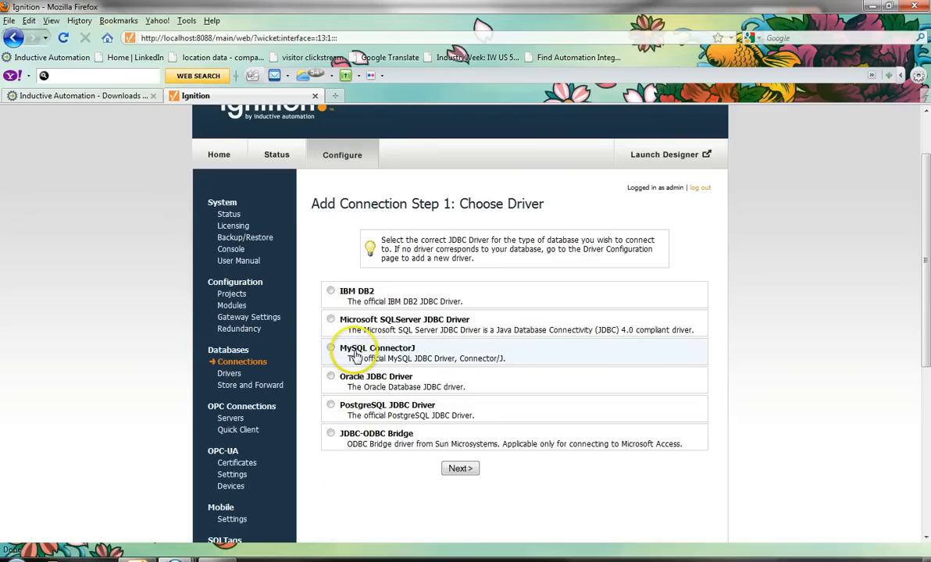
{"action": "left_click", "coordinate": [331, 348]}
{"action": "left_click", "coordinate": [461, 469]}
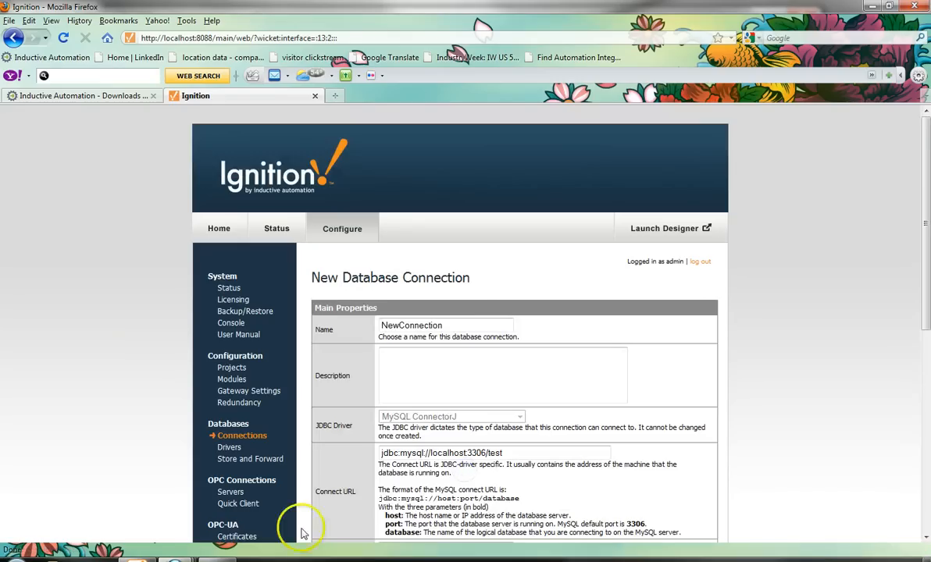
Name the database connection test and review the protocol, host, port and database parts of its connect URL
{"action": "left_click_drag", "start_coordinate": [474, 325], "coordinate": [329, 319]}
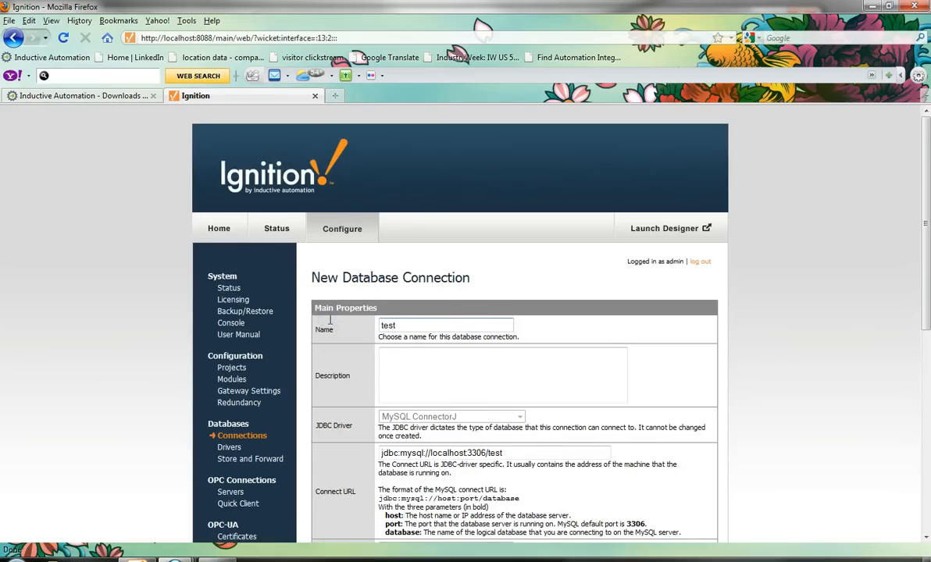
{"action": "left_click", "coordinate": [534, 454]}
{"action": "scroll", "coordinate": [525, 467], "scroll_direction": "down", "scroll_amount": 3}
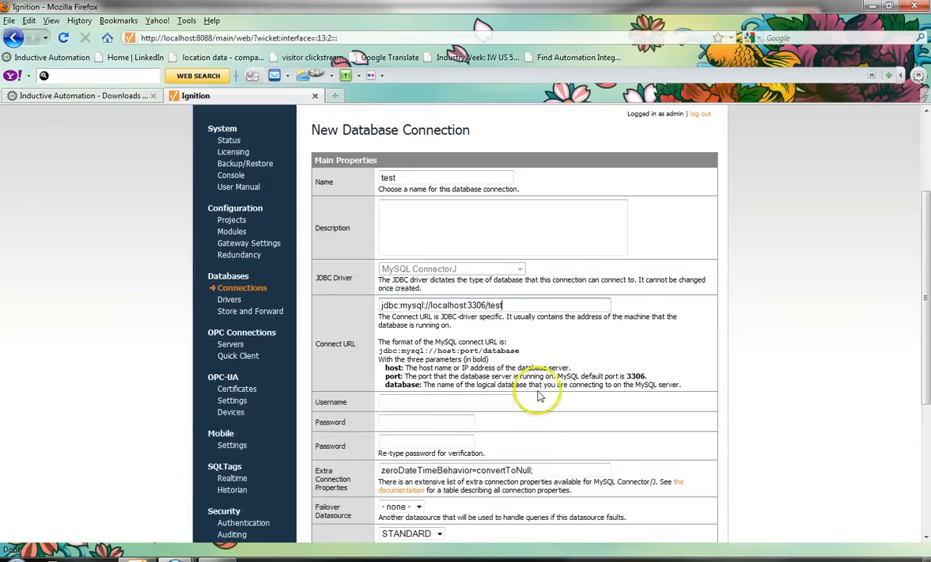
{"action": "left_click_drag", "start_coordinate": [535, 306], "coordinate": [405, 299]}
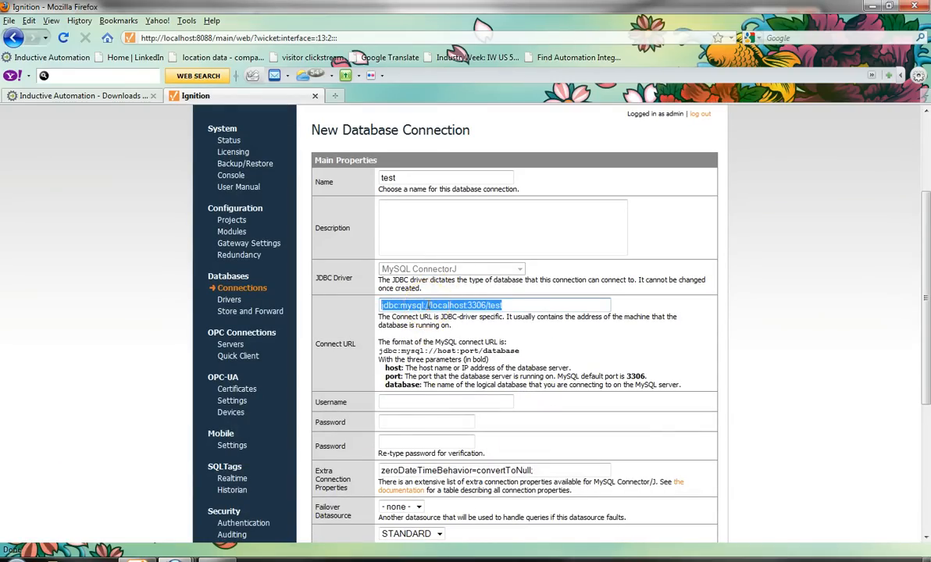
{"action": "left_click", "coordinate": [397, 306]}
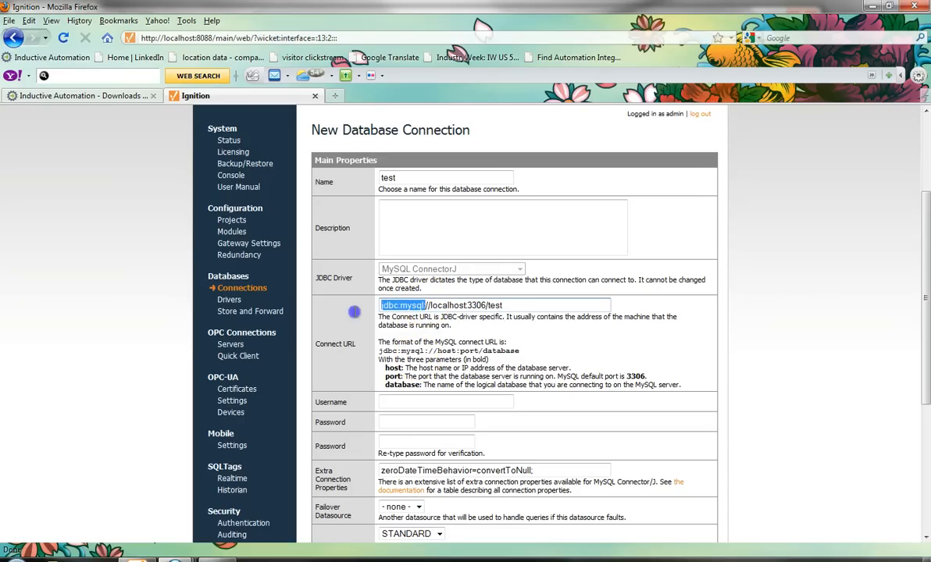
{"action": "left_click", "coordinate": [430, 305]}
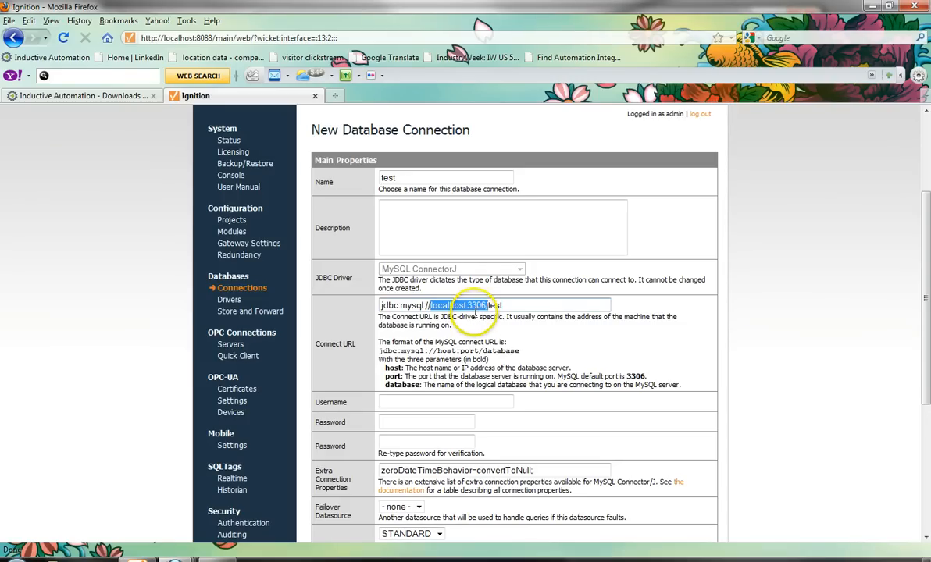
{"action": "left_click", "coordinate": [515, 305]}
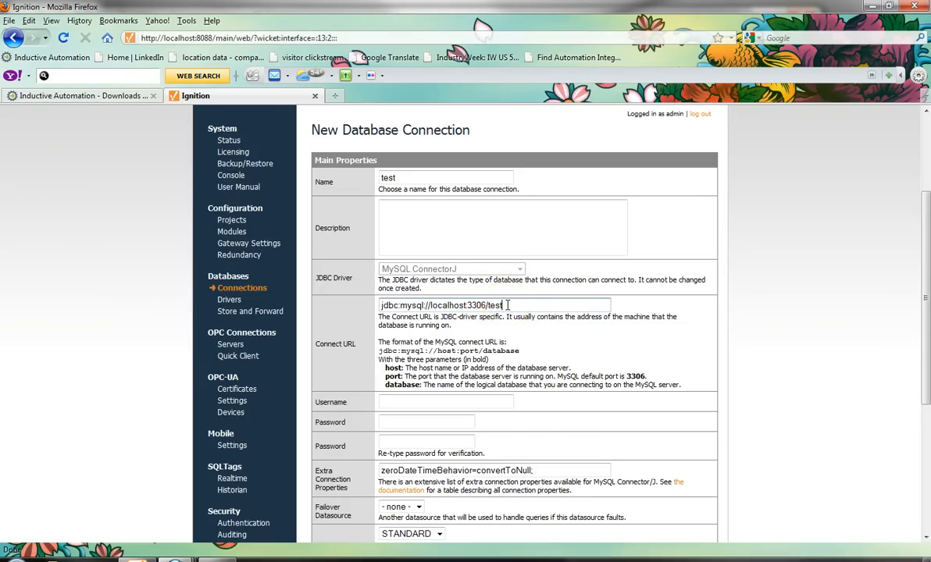
Set the database username to root, and enter and re-type the database password
{"action": "left_click", "coordinate": [498, 400]}
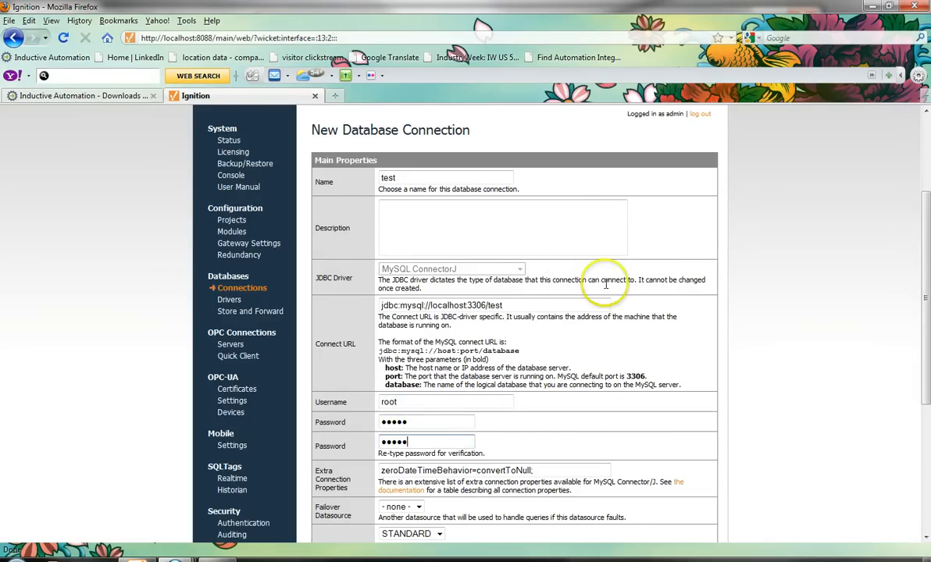
{"action": "left_click", "coordinate": [428, 424]}
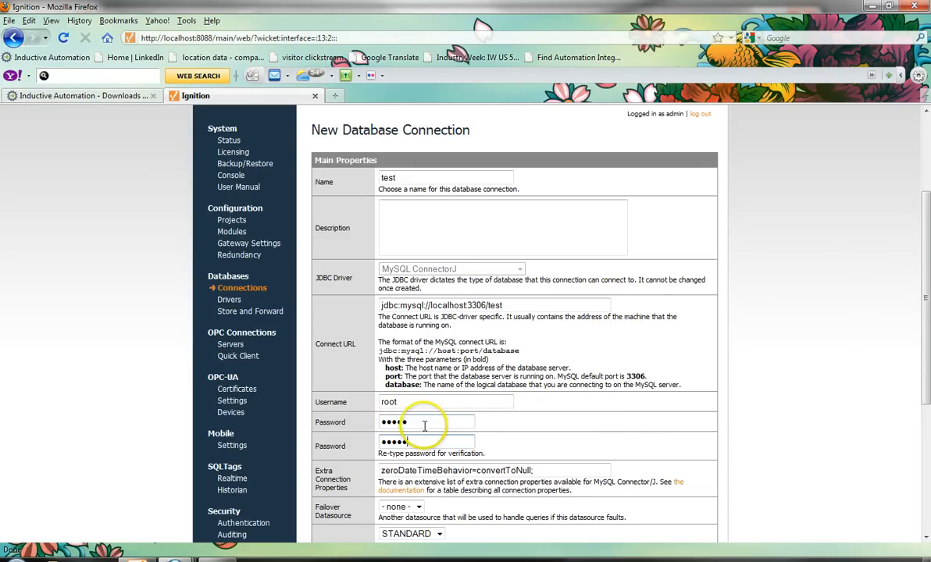
{"action": "scroll", "coordinate": [628, 431], "scroll_direction": "down", "scroll_amount": 5}
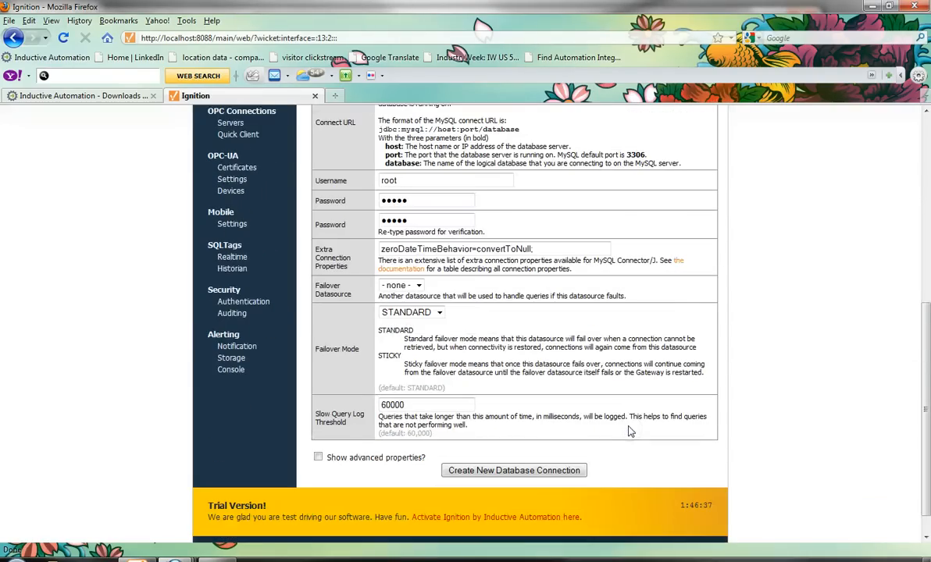
Create the configured MySQL database connection and return to the gateway's getting-started steps on the home page
{"action": "left_click", "coordinate": [580, 470]}
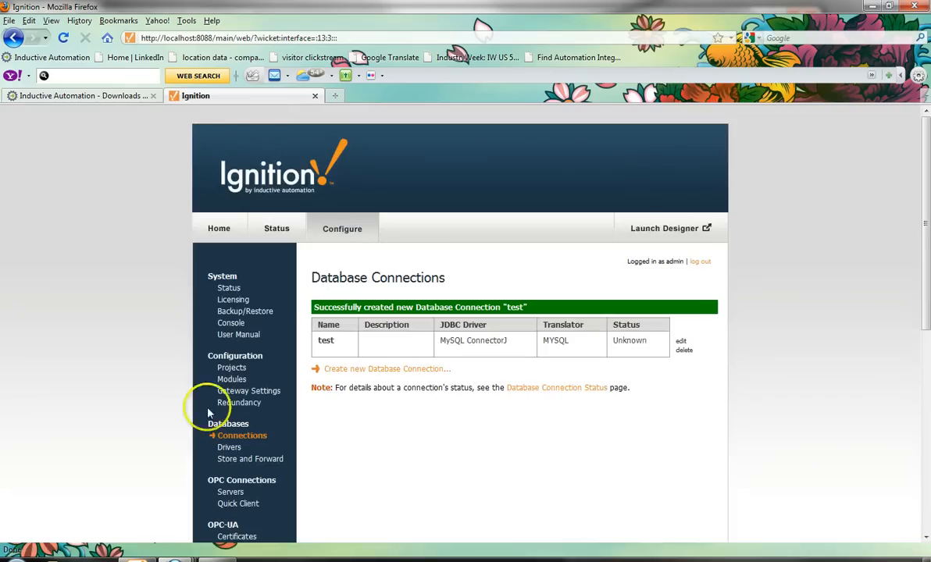
{"action": "left_click", "coordinate": [394, 369]}
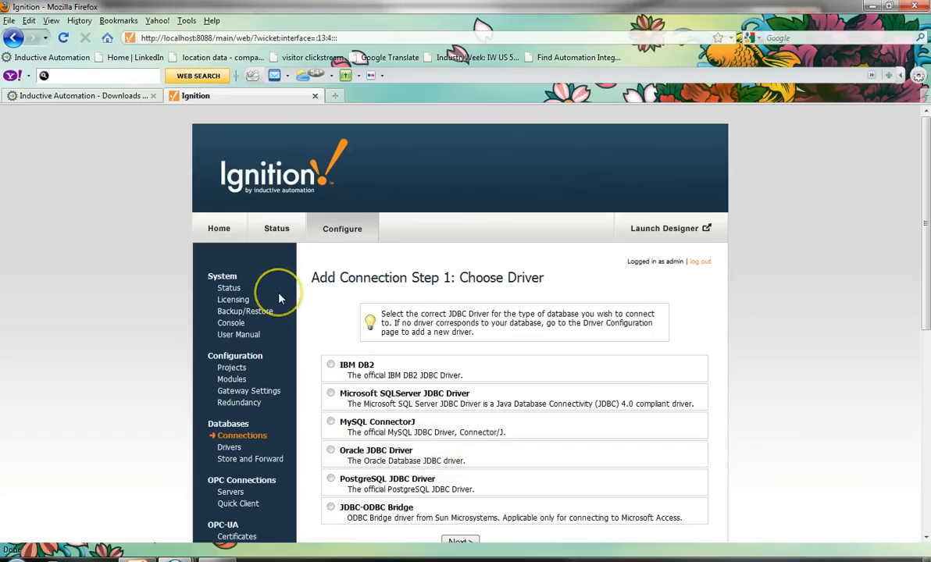
{"action": "left_click", "coordinate": [218, 228]}
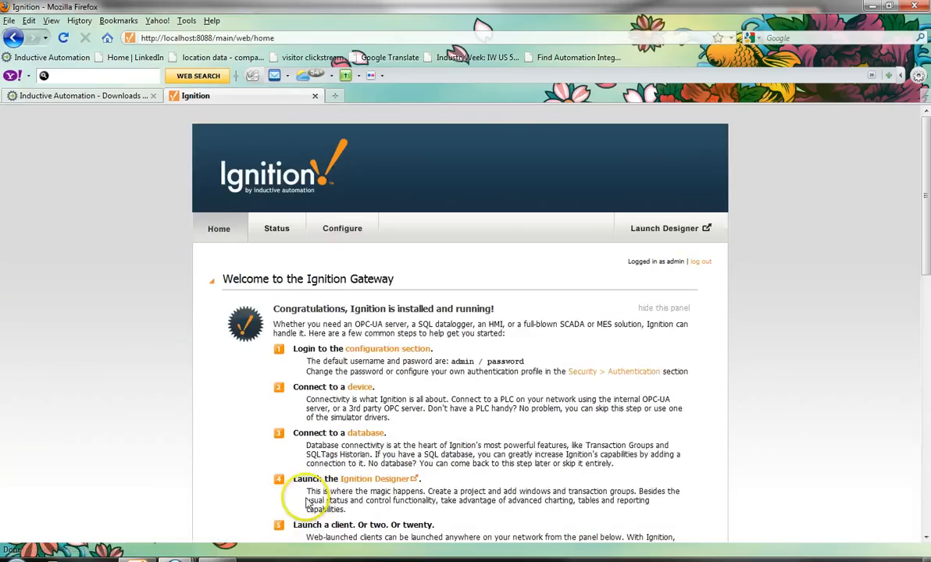
{"action": "scroll", "coordinate": [307, 502], "scroll_direction": "down", "scroll_amount": 2}
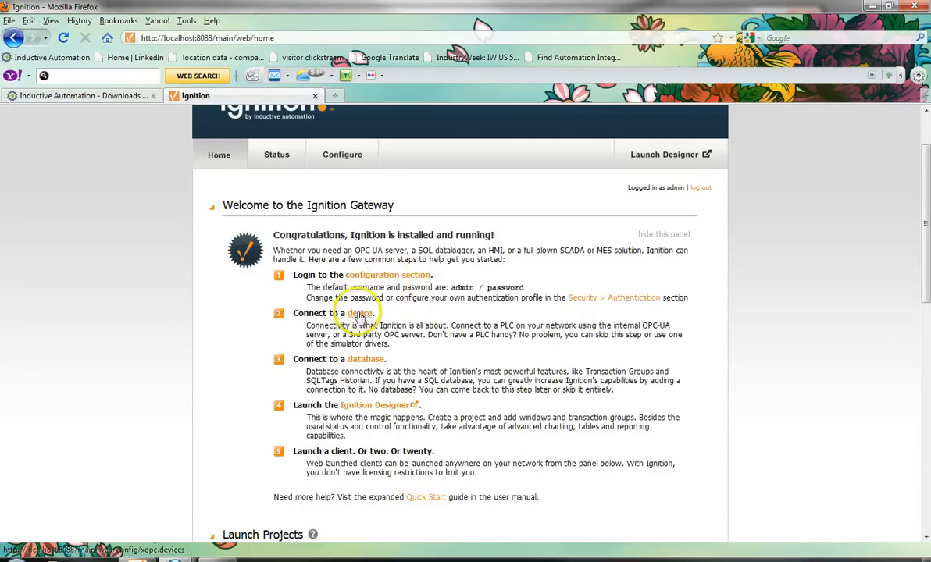
Launch the Ignition Designer, log in with username admin and the account password, and create a new project named test
{"action": "left_click", "coordinate": [679, 156]}
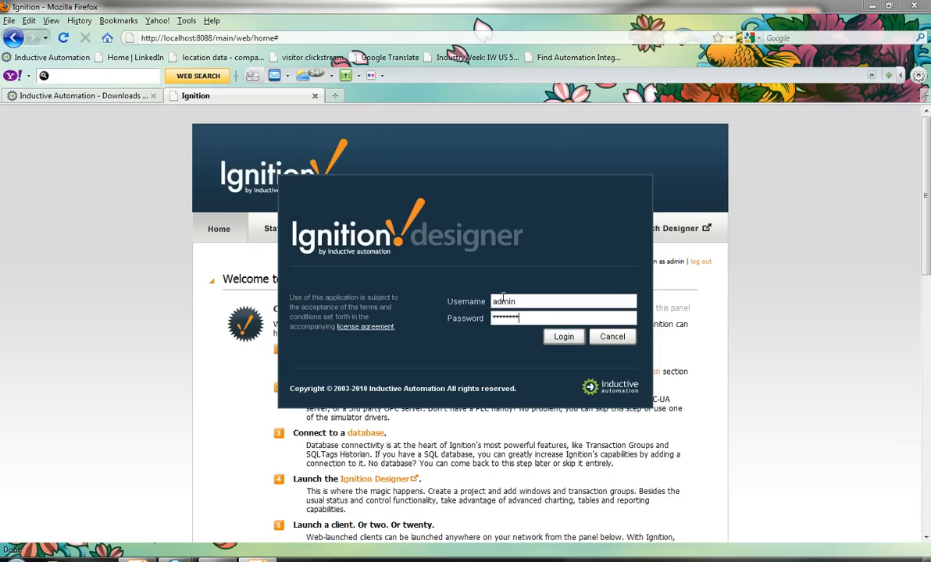
{"action": "key", "text": "Return"}
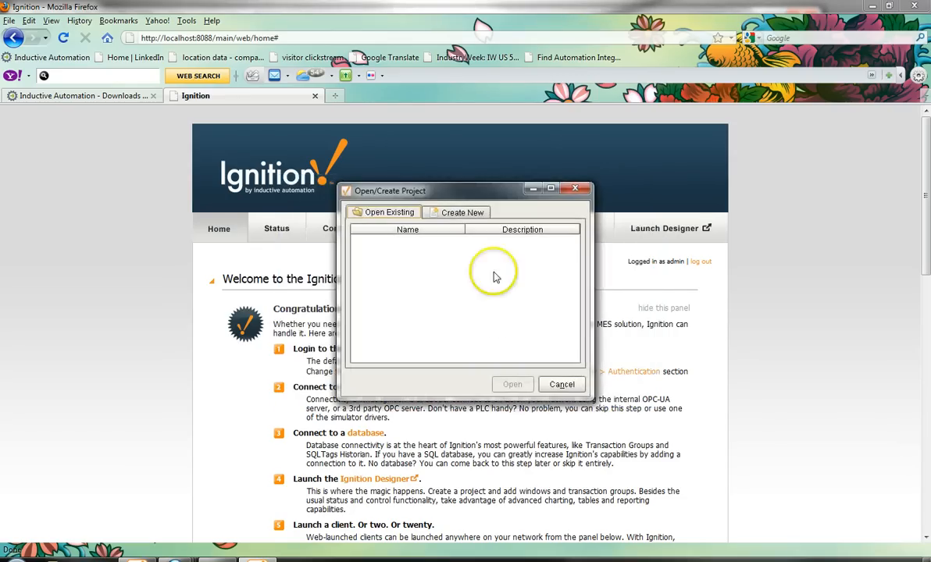
{"action": "left_click", "coordinate": [463, 212]}
{"action": "left_click", "coordinate": [460, 238]}
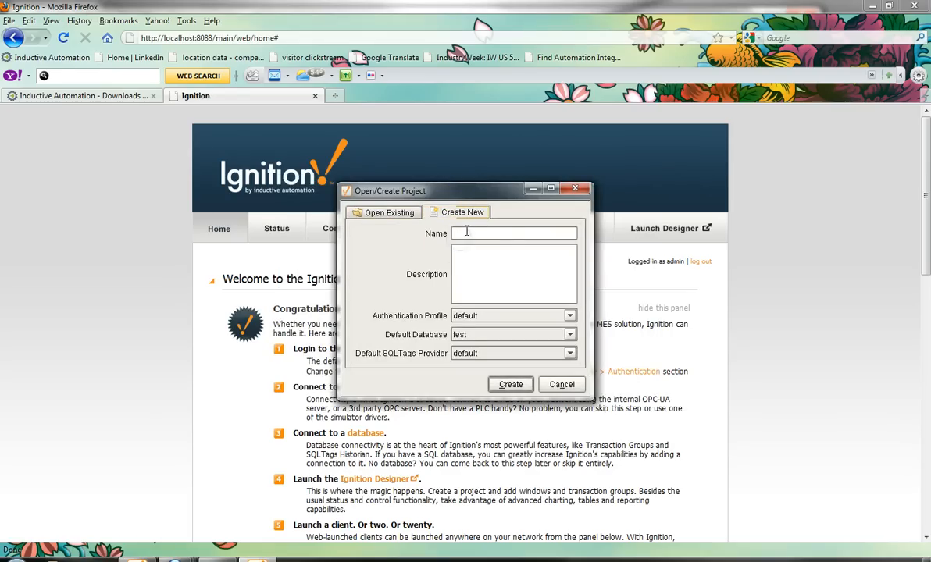
{"action": "left_click", "coordinate": [464, 234]}
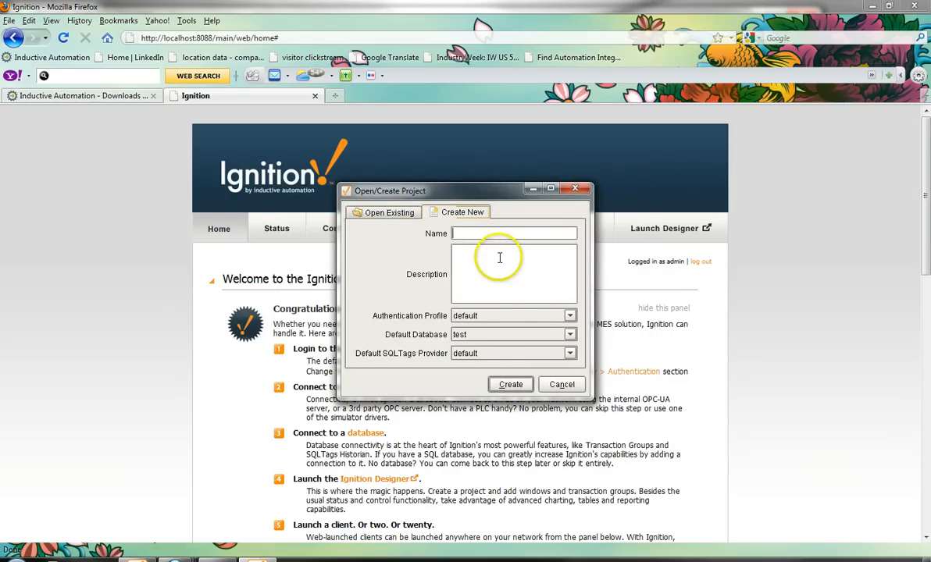
{"action": "left_click", "coordinate": [510, 383]}
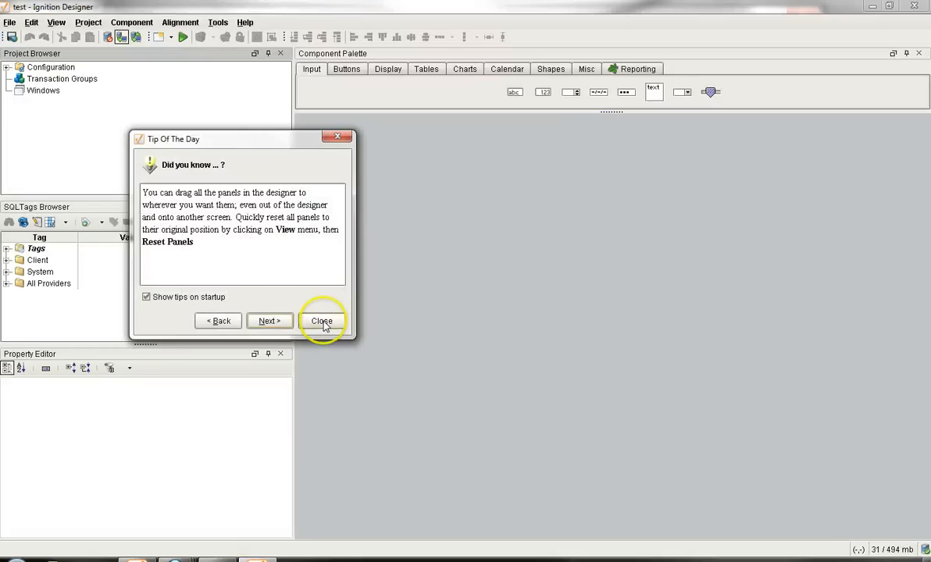
{"action": "left_click", "coordinate": [321, 321]}
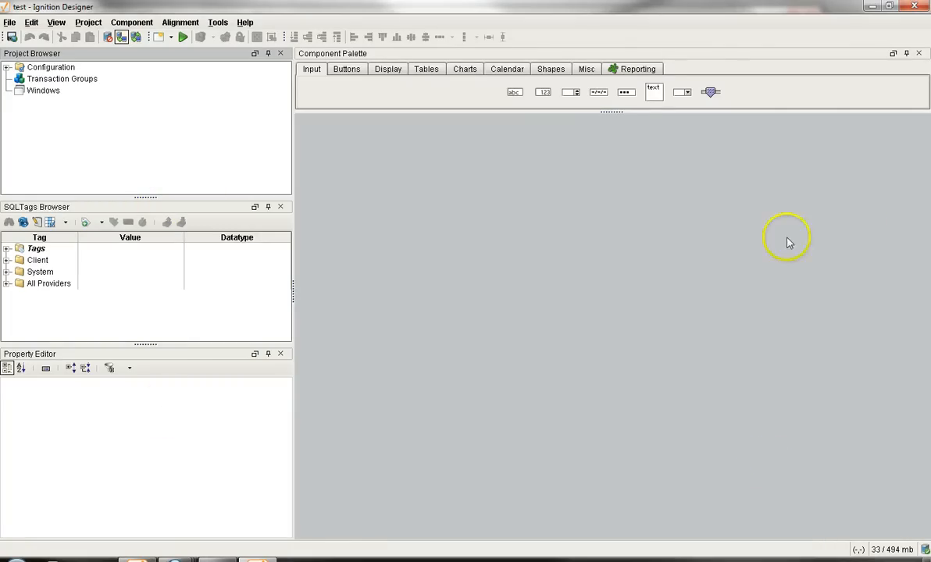
Add a new standard transaction group to the project's Transaction Groups
{"action": "left_click", "coordinate": [56, 81]}
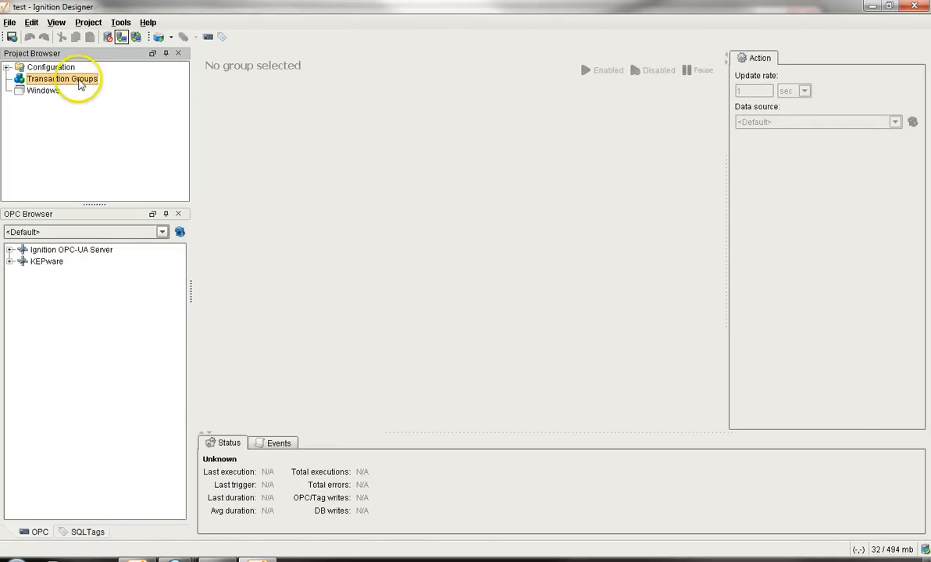
{"action": "right_click", "coordinate": [79, 82]}
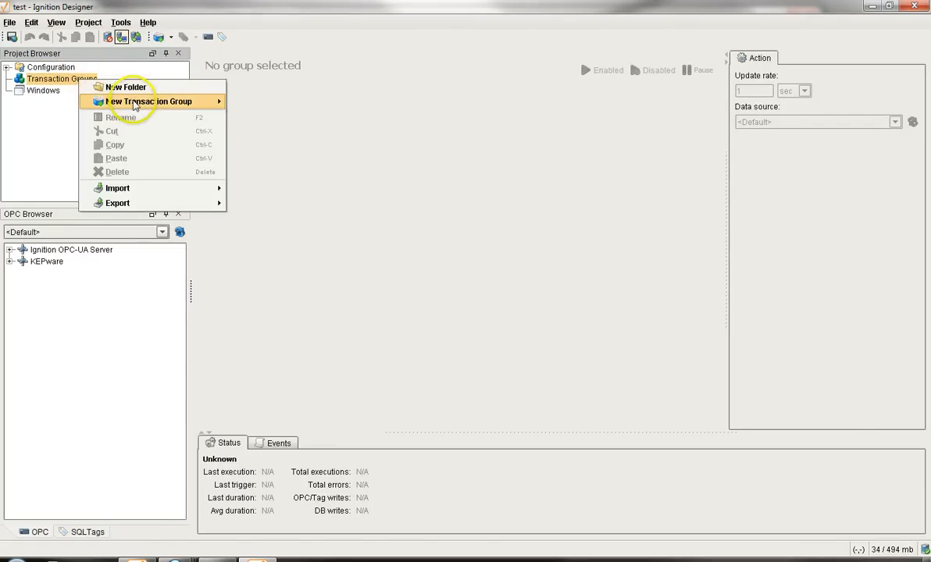
{"action": "mouse_move", "coordinate": [134, 106]}
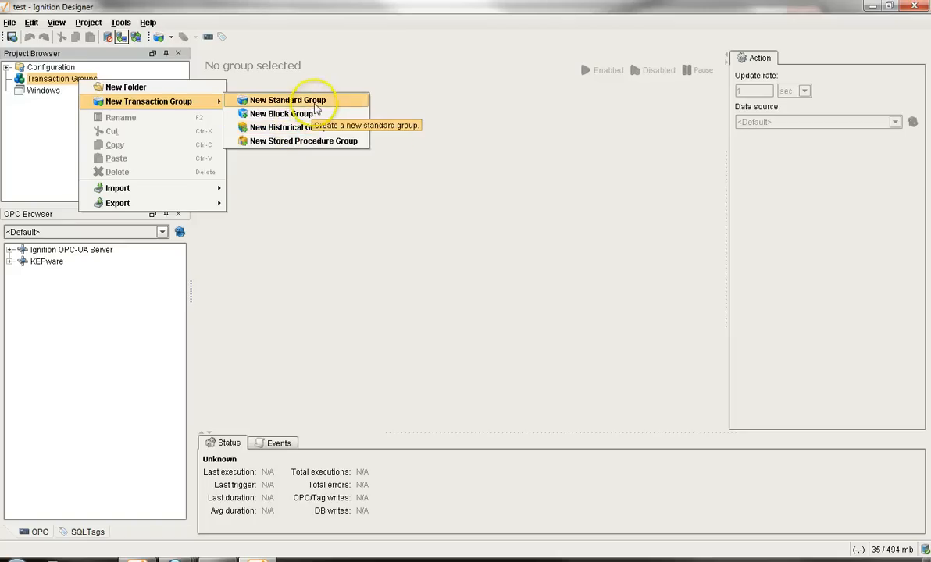
{"action": "left_click", "coordinate": [320, 103]}
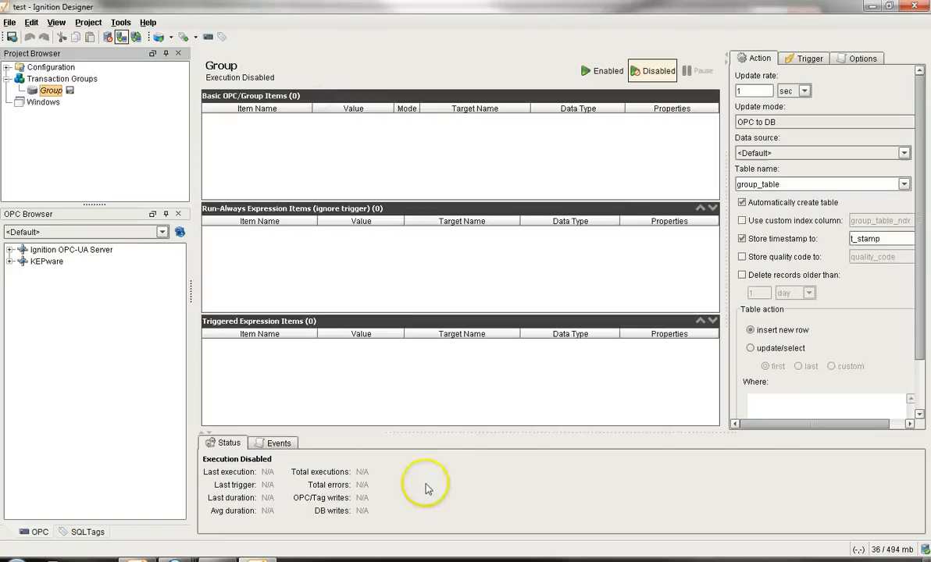
Add tags N7:0 through N7:5 from the micro device on the Ignition OPC-UA Server to the group's Basic OPC/Group Items
{"action": "left_click", "coordinate": [9, 251]}
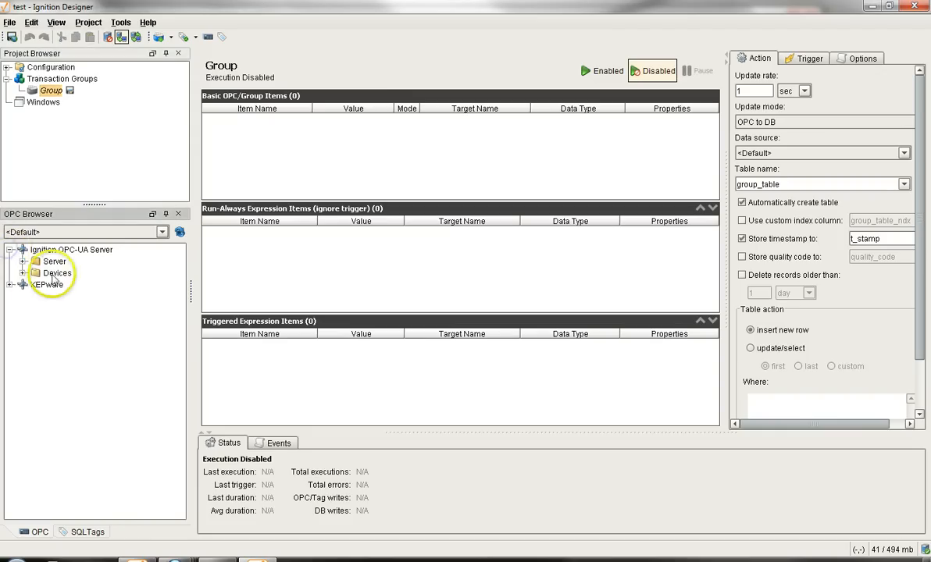
{"action": "left_click", "coordinate": [23, 272]}
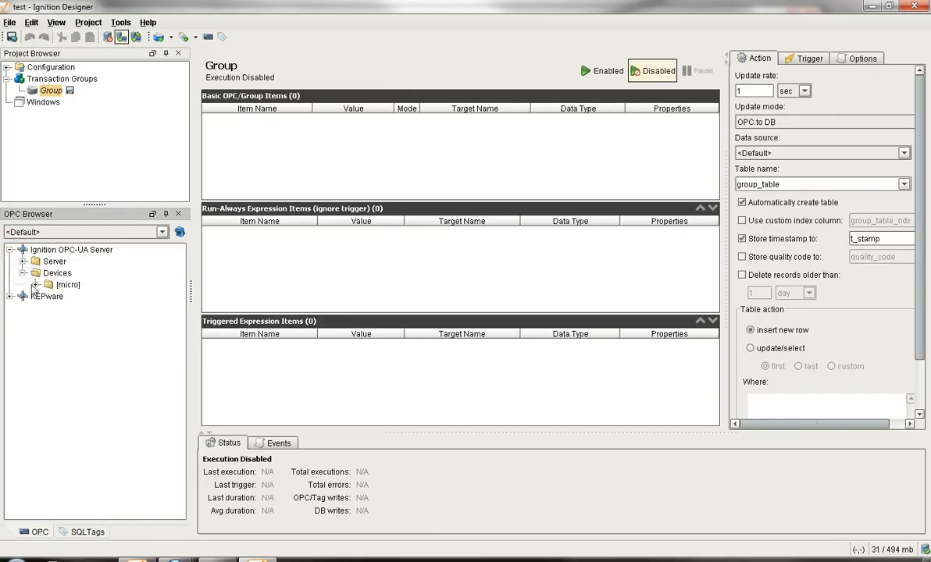
{"action": "left_click", "coordinate": [36, 284]}
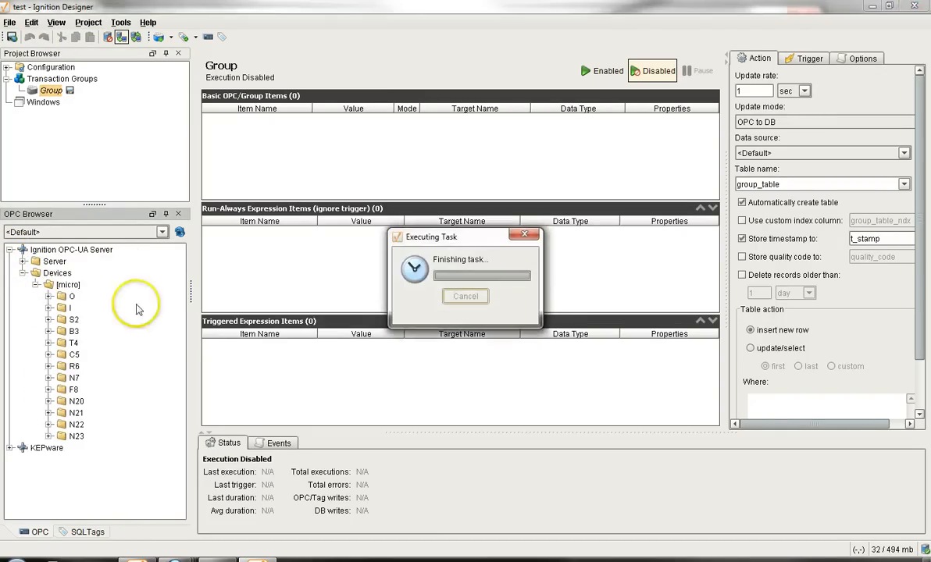
{"action": "left_click", "coordinate": [49, 378]}
{"action": "left_click", "coordinate": [91, 389]}
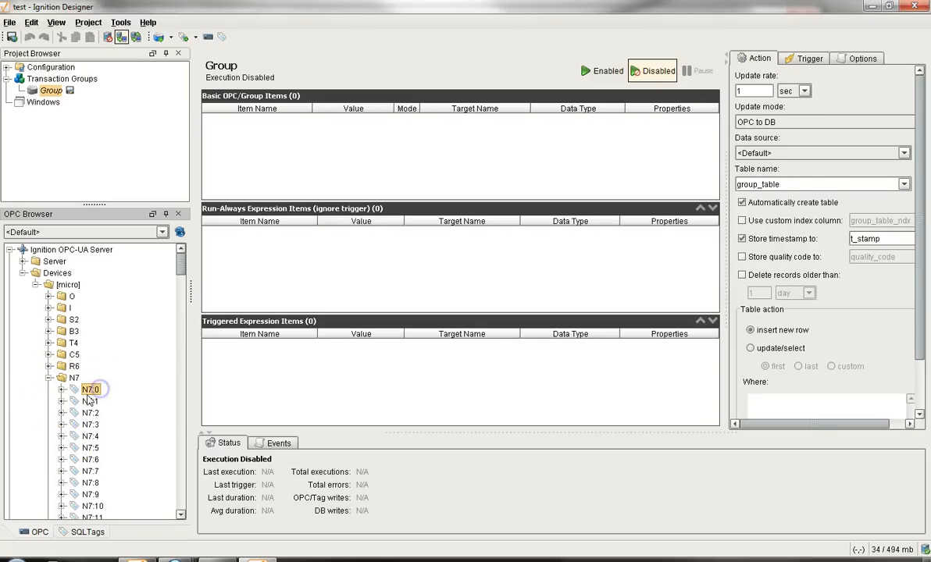
{"action": "left_click", "coordinate": [92, 447], "text": "shift"}
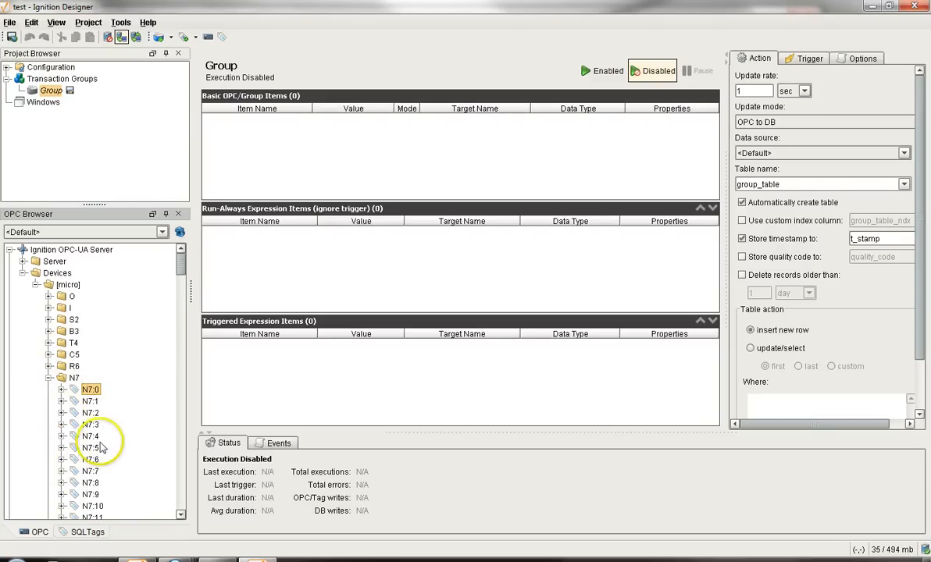
{"action": "left_click_drag", "start_coordinate": [374, 165], "coordinate": [374, 166]}
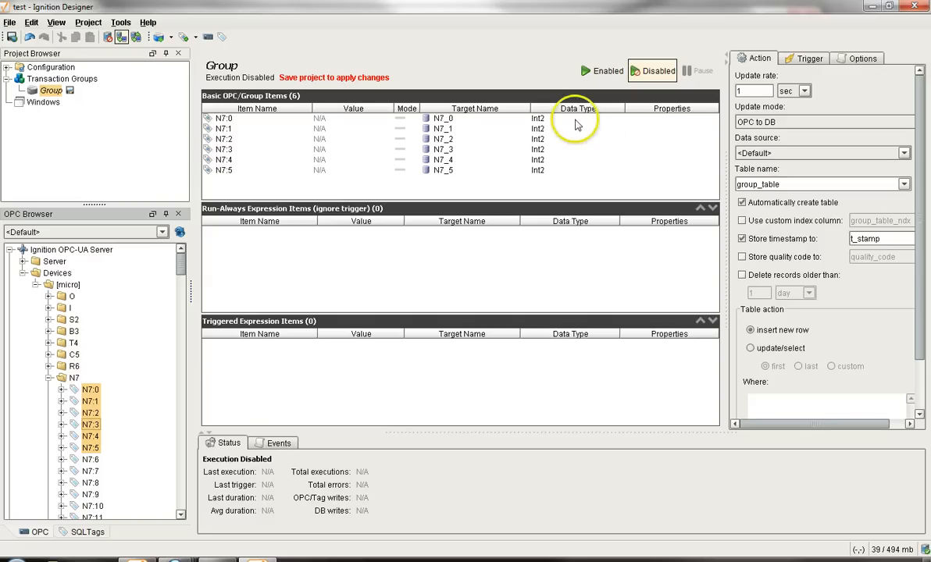
Set the group's update rate to 3 seconds and review the update modes, keeping OPC to DB
{"action": "double_click", "coordinate": [739, 90]}
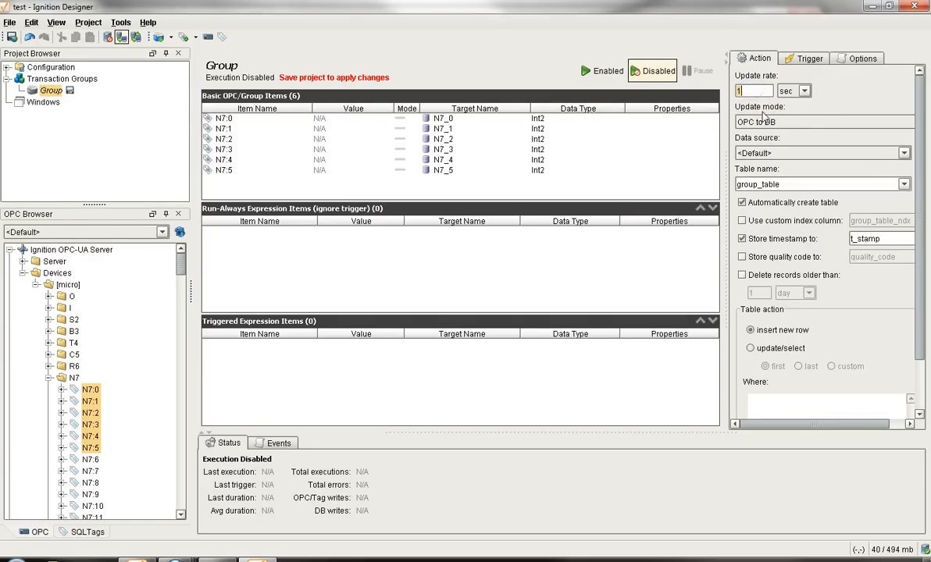
{"action": "left_click", "coordinate": [806, 91]}
{"action": "left_click", "coordinate": [805, 91]}
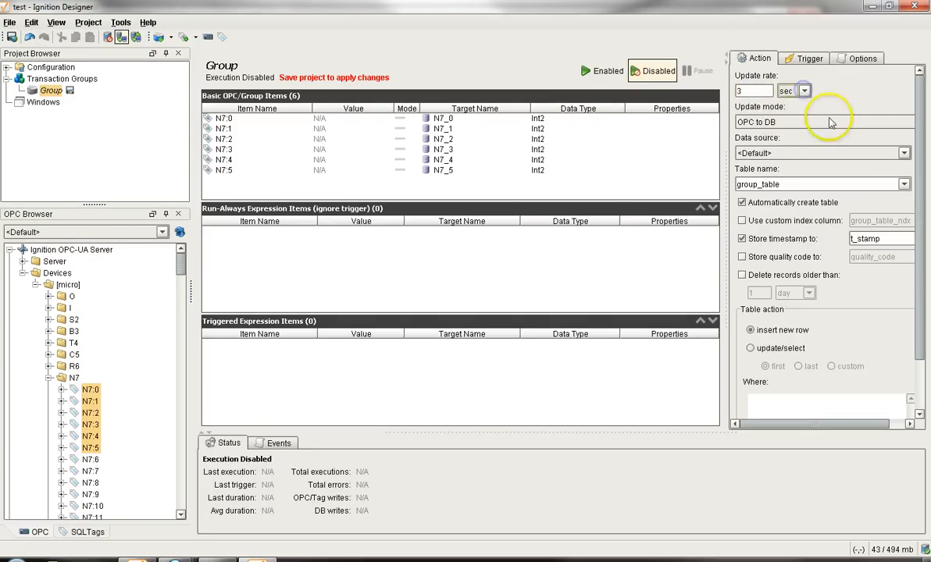
{"action": "left_click", "coordinate": [750, 123]}
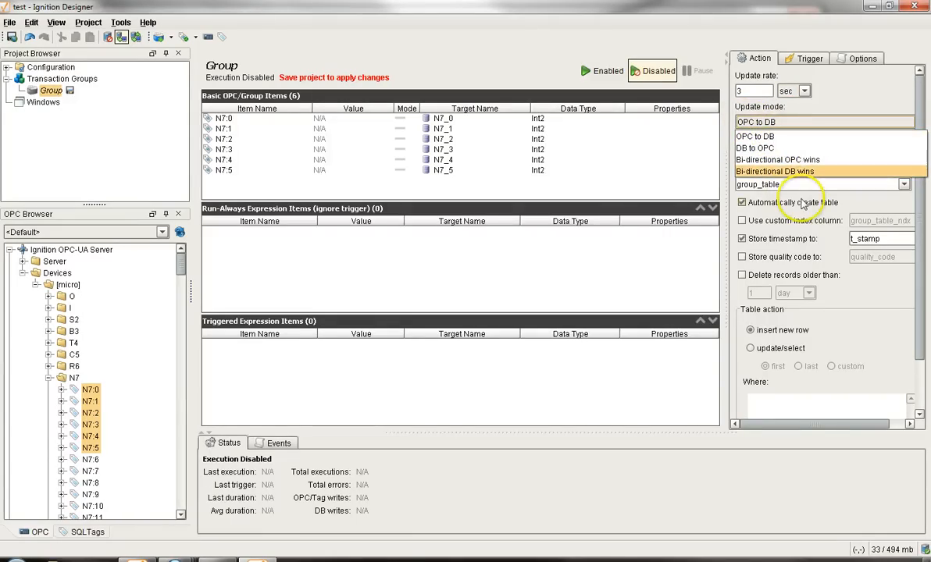
{"action": "left_click", "coordinate": [870, 93]}
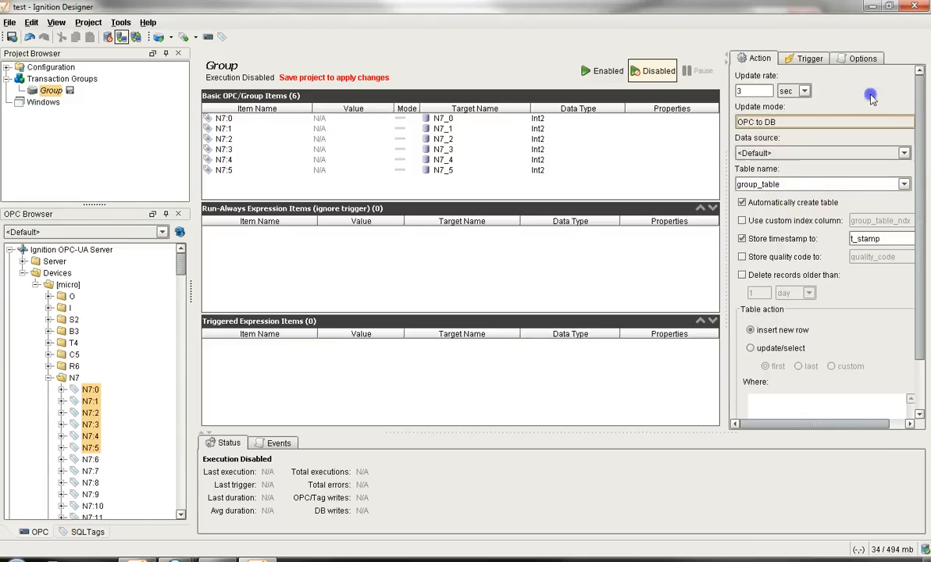
Set the group's data source to test and its table name to table1, with automatic table creation enabled
{"action": "left_click", "coordinate": [866, 153]}
{"action": "left_click", "coordinate": [802, 178]}
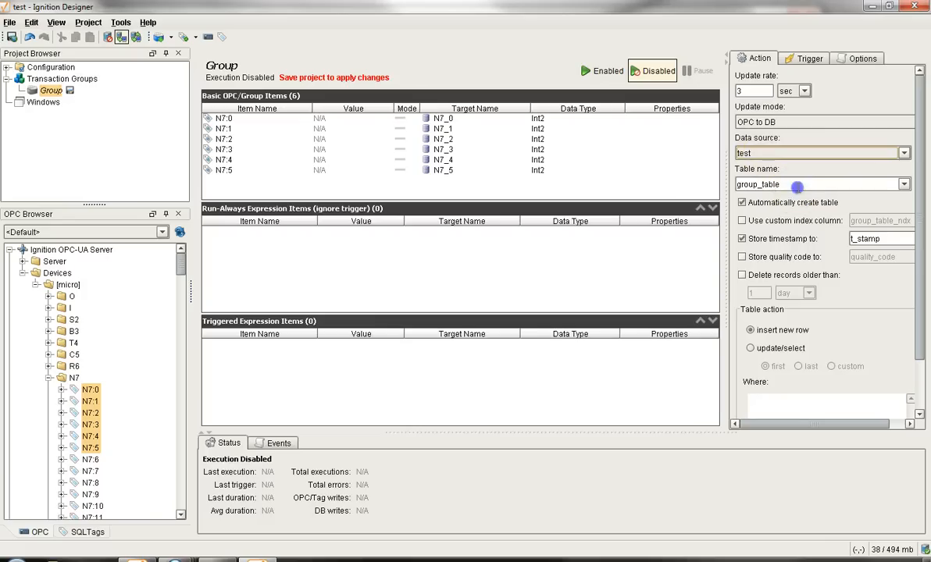
{"action": "left_click", "coordinate": [742, 202]}
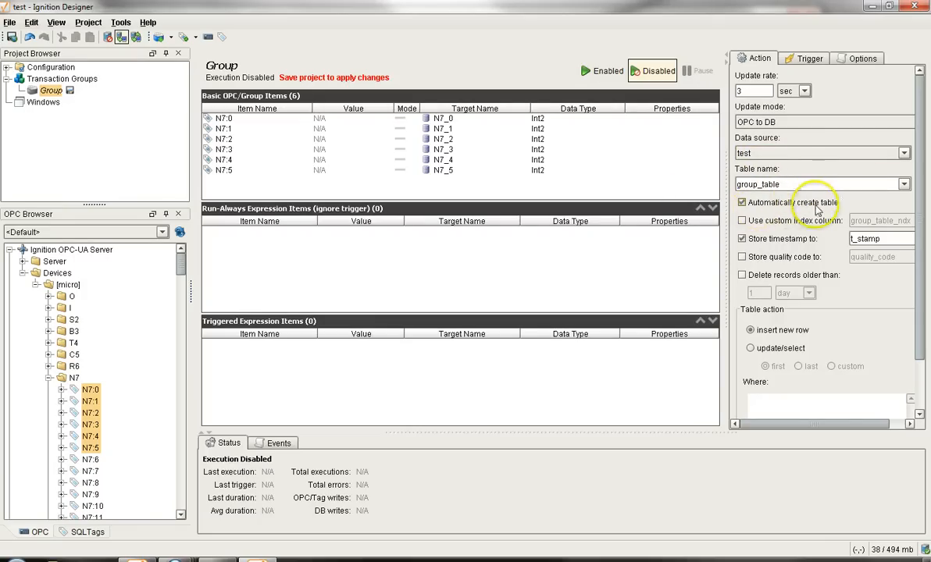
{"action": "left_click", "coordinate": [807, 184]}
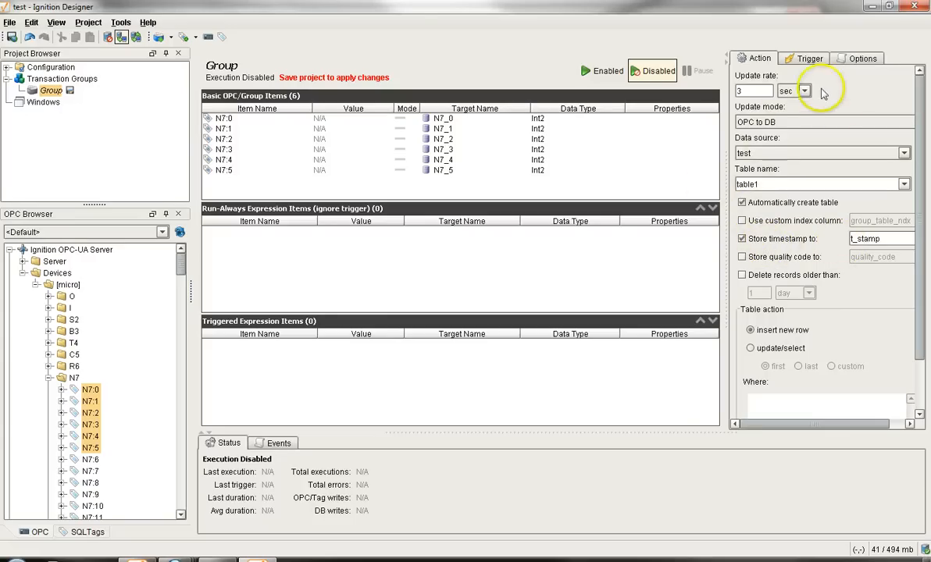
{"action": "left_click", "coordinate": [762, 89]}
Try evaluating the group only when values have changed and check the choices for which tags to watch
{"action": "left_click", "coordinate": [808, 60]}
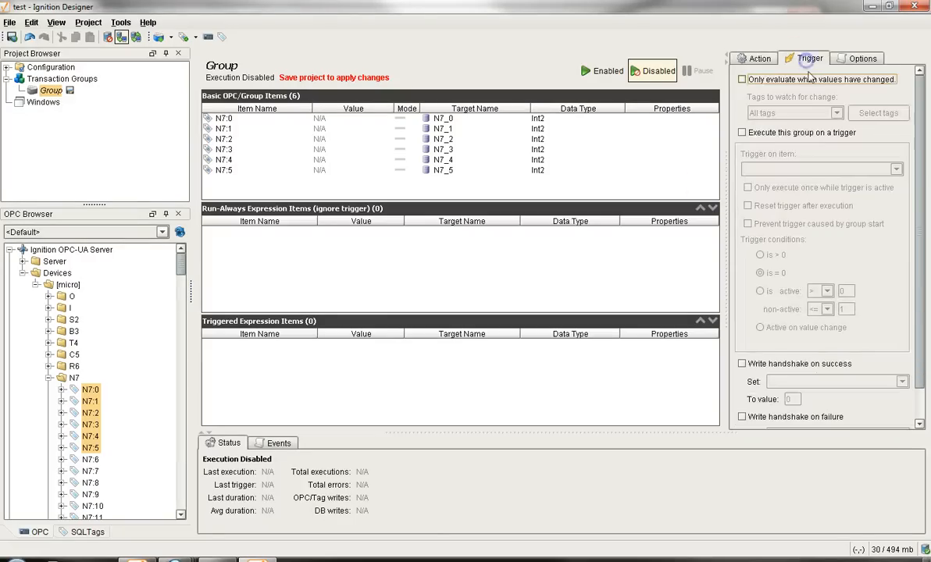
{"action": "left_click", "coordinate": [742, 79]}
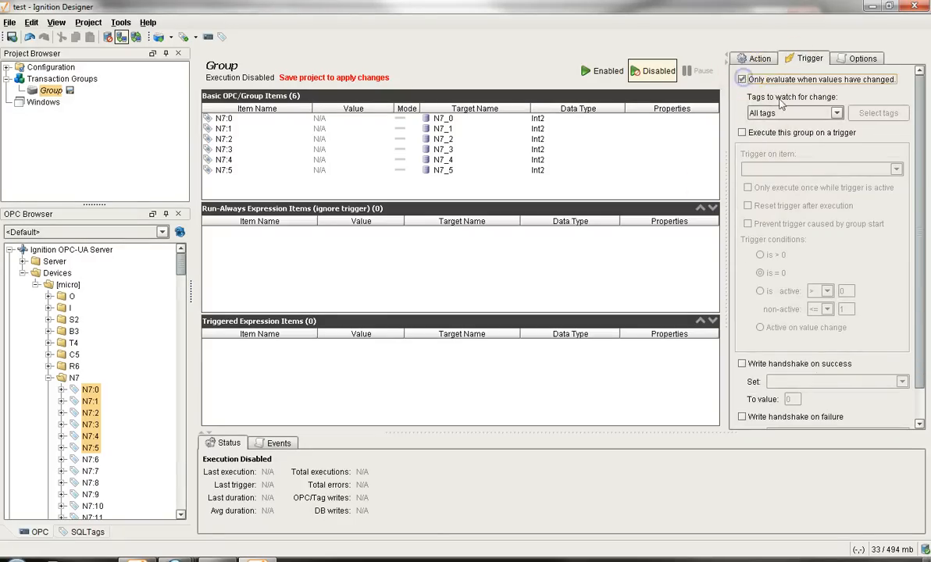
{"action": "left_click", "coordinate": [836, 113]}
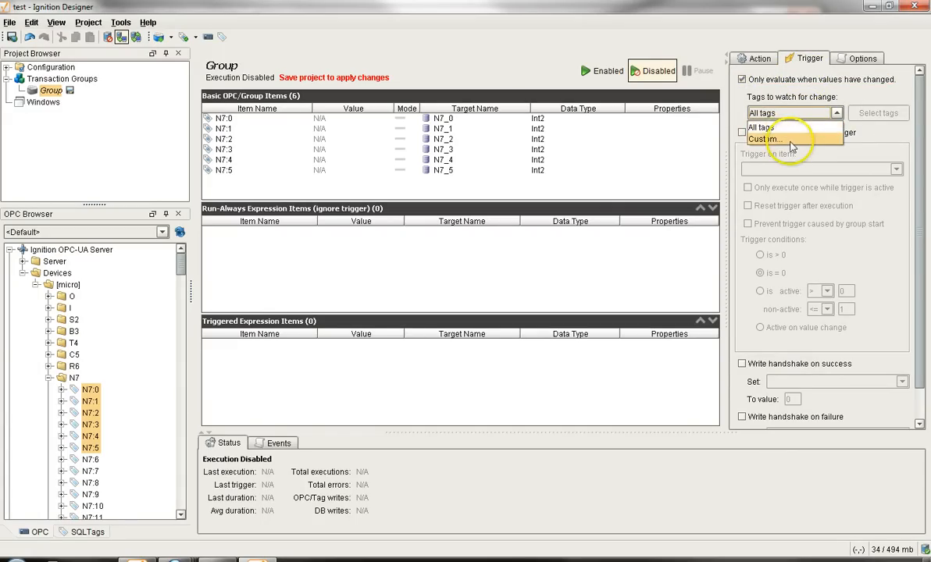
{"action": "left_click", "coordinate": [797, 140]}
{"action": "left_click", "coordinate": [741, 79]}
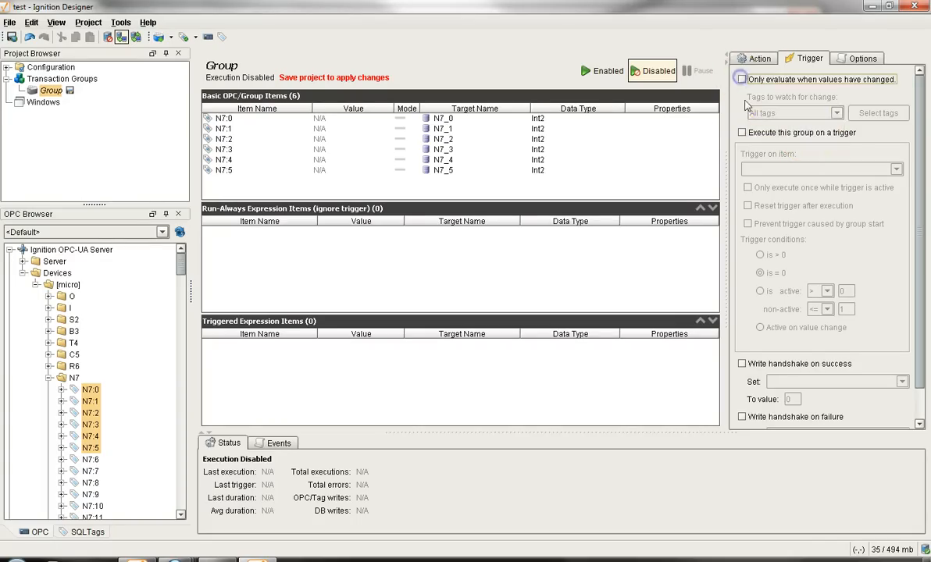
Enable executing the group on a trigger, review the selectable trigger items, and return to the group's action settings
{"action": "left_click", "coordinate": [742, 133]}
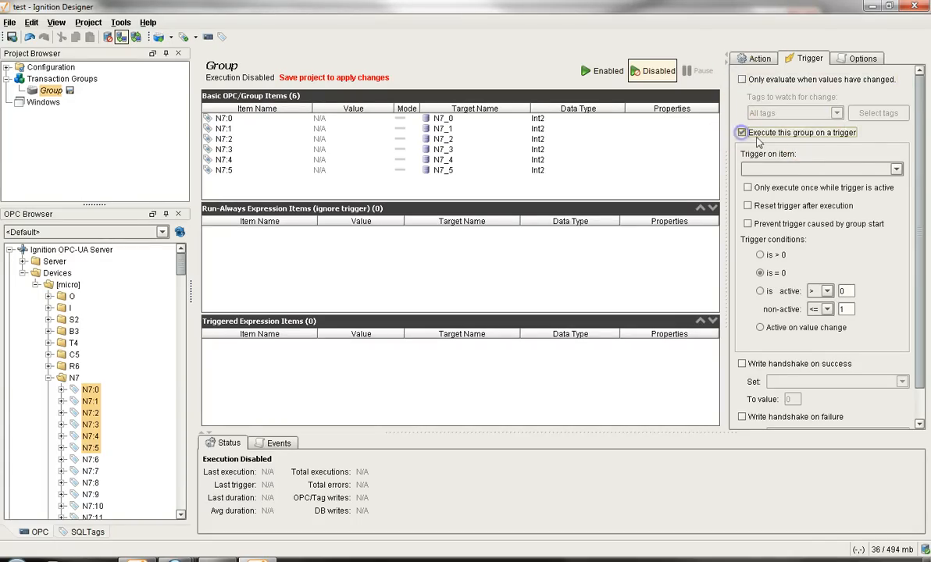
{"action": "left_click", "coordinate": [896, 171]}
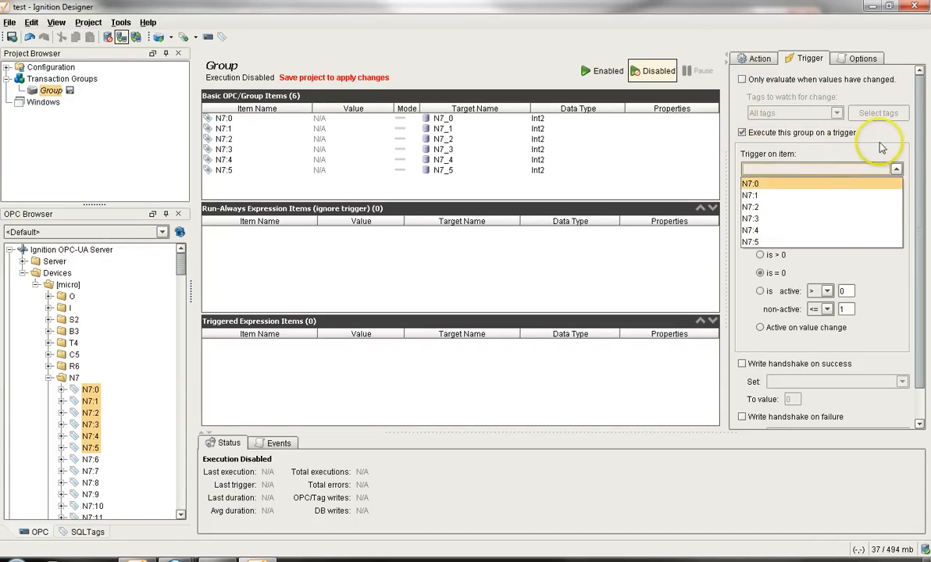
{"action": "left_click", "coordinate": [877, 143]}
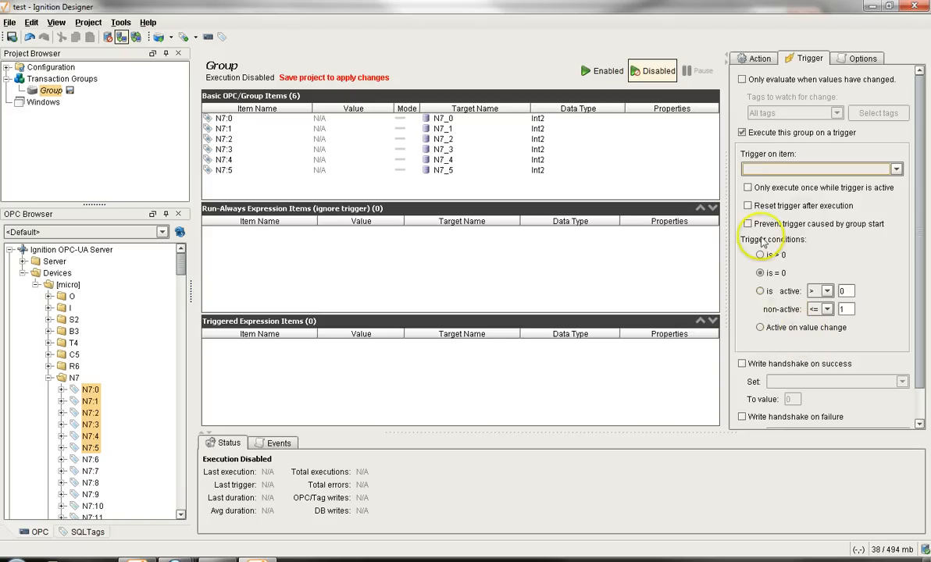
{"action": "left_click", "coordinate": [759, 59]}
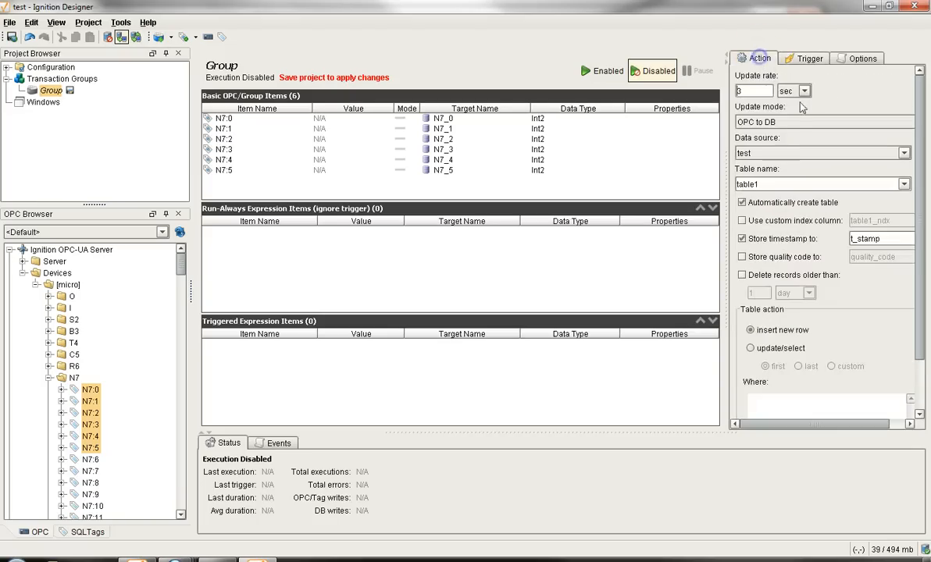
Enable the transaction group and save the project to start it running
{"action": "left_click", "coordinate": [602, 72]}
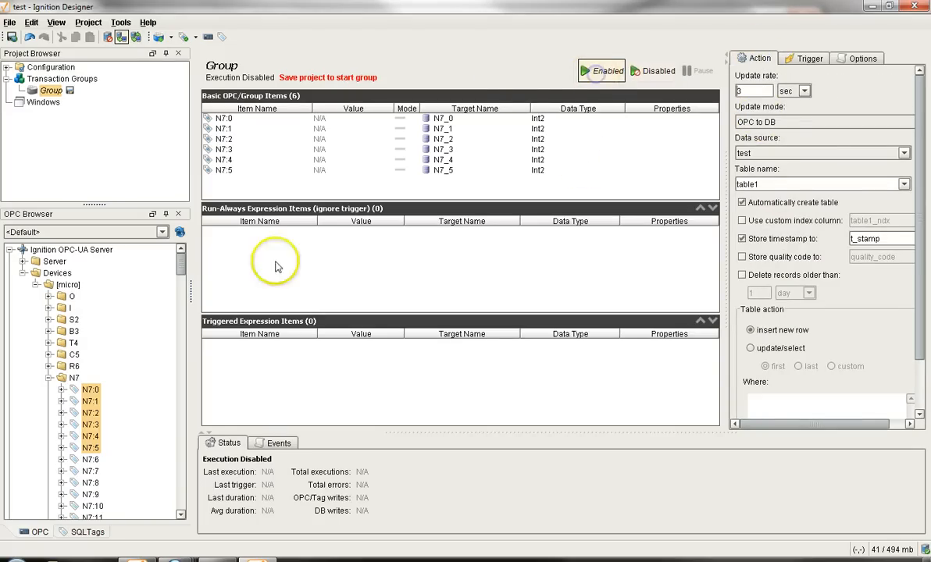
{"action": "left_click", "coordinate": [12, 38]}
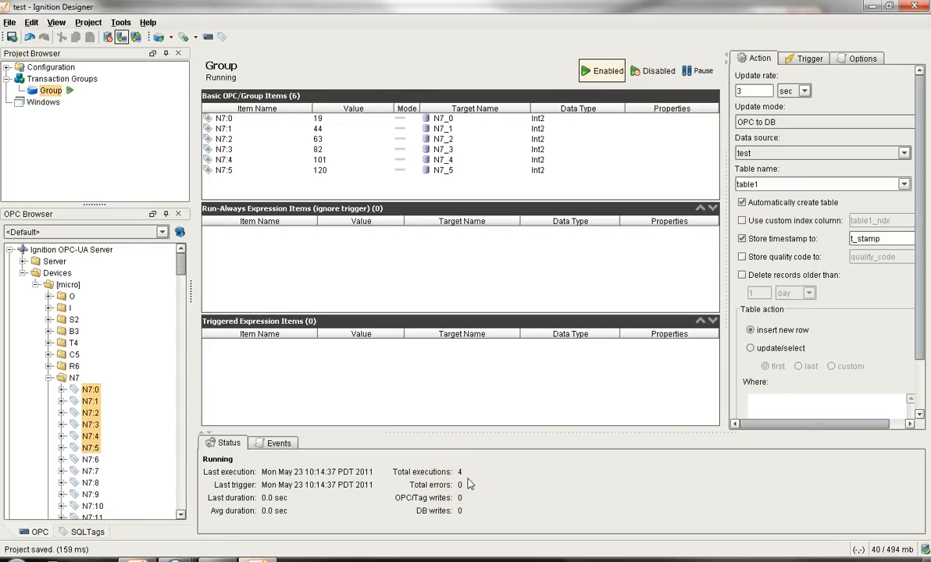
Query the contents of table1 with auto refresh on, examine the logged N7 and t_stamp columns, and close the query browser
{"action": "left_click_drag", "start_coordinate": [769, 426], "coordinate": [820, 424]}
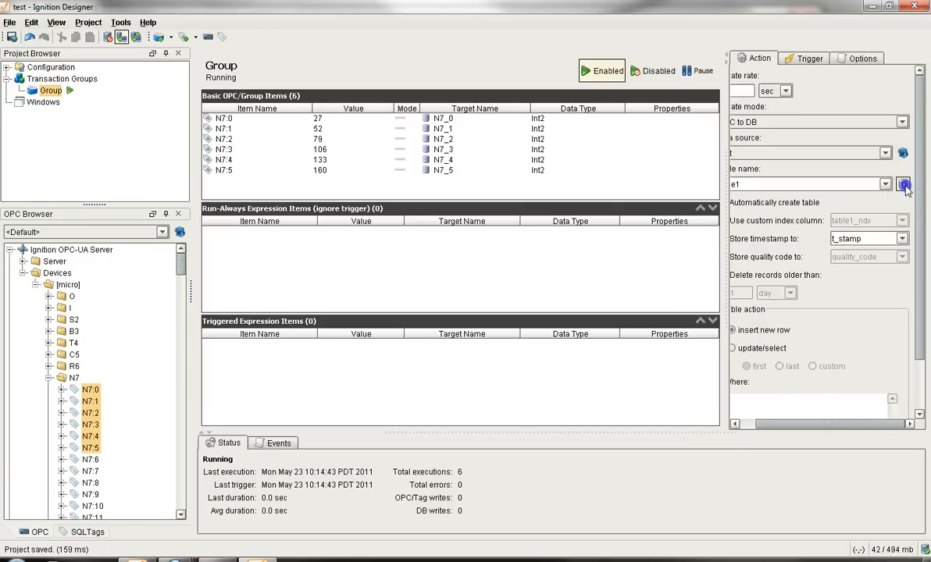
{"action": "left_click", "coordinate": [904, 186]}
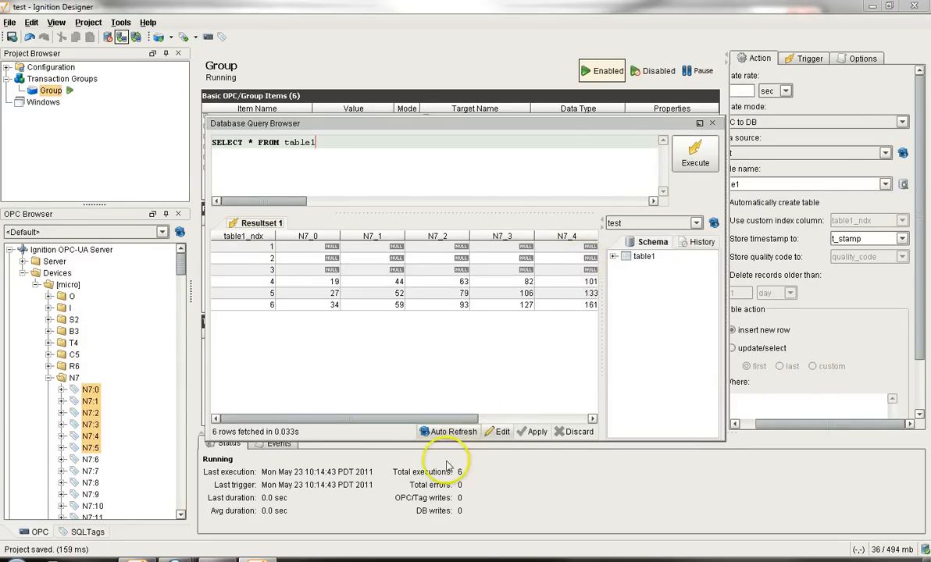
{"action": "left_click", "coordinate": [428, 431]}
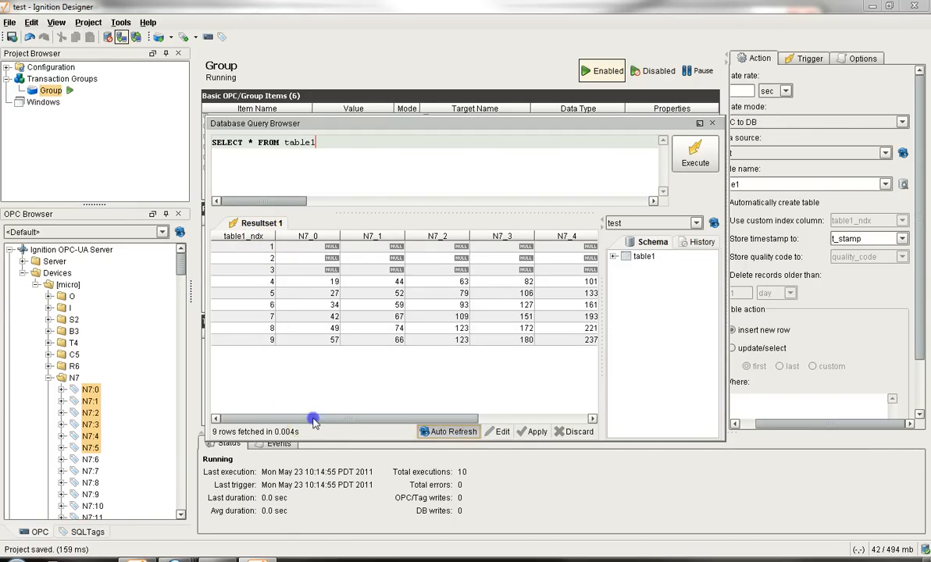
{"action": "left_click_drag", "start_coordinate": [311, 418], "coordinate": [433, 416]}
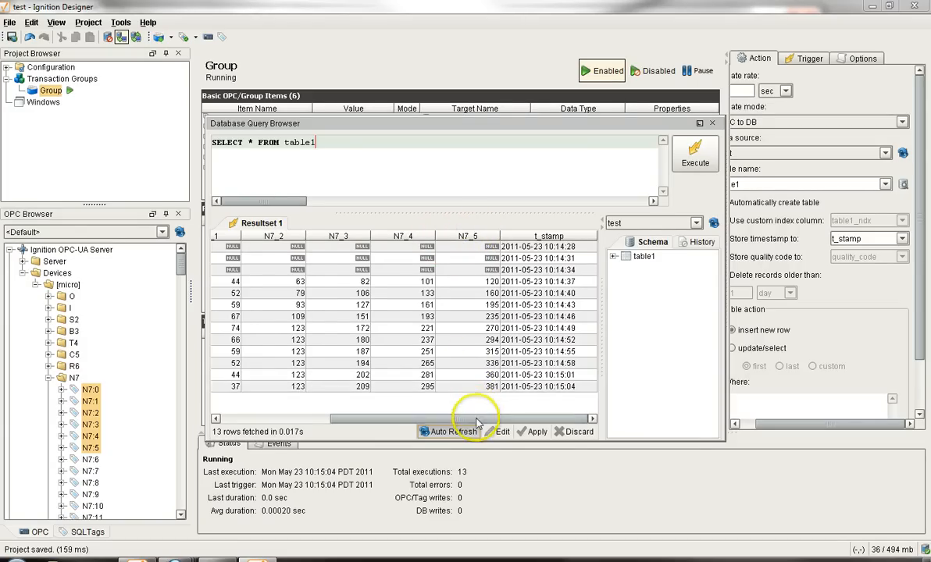
{"action": "left_click_drag", "start_coordinate": [476, 422], "coordinate": [390, 423]}
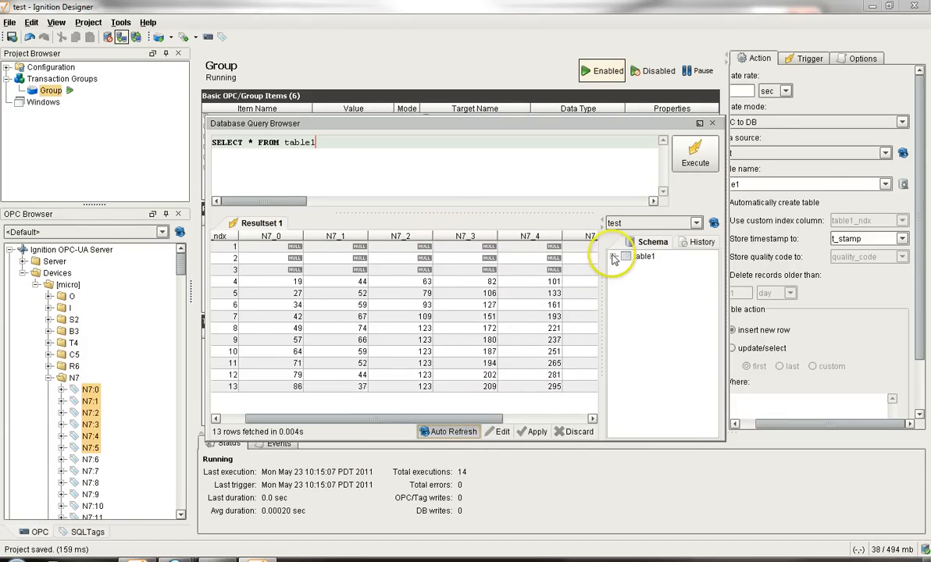
{"action": "left_click", "coordinate": [710, 123]}
Open group item N7:0 for editing and review its target type, target name and OPC item path
{"action": "left_click", "coordinate": [222, 119]}
{"action": "right_click", "coordinate": [222, 119]}
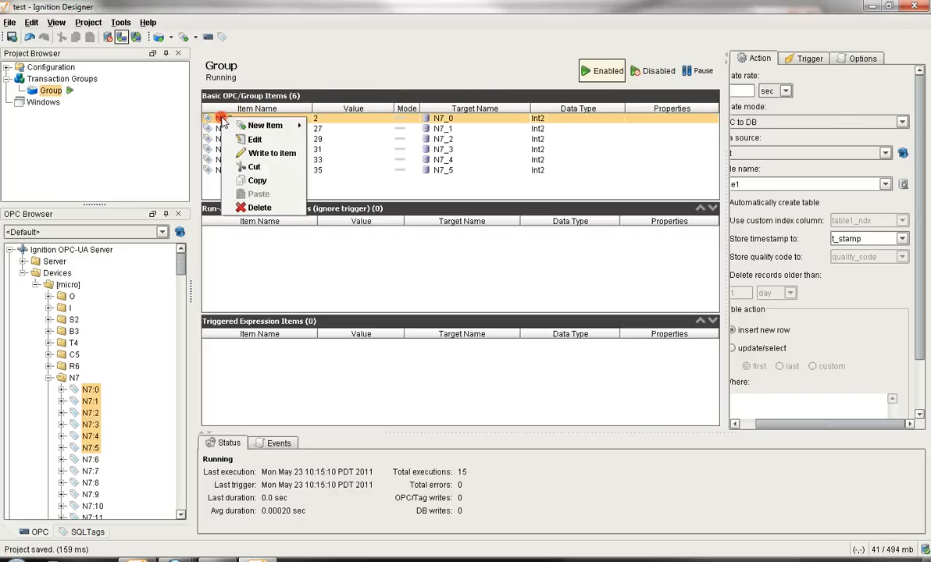
{"action": "left_click", "coordinate": [285, 141]}
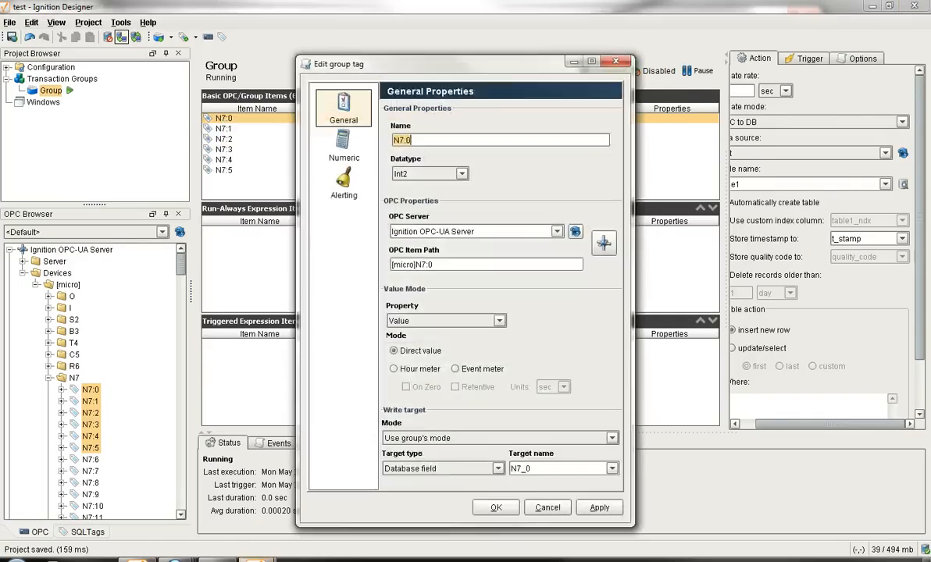
{"action": "left_click", "coordinate": [497, 507]}
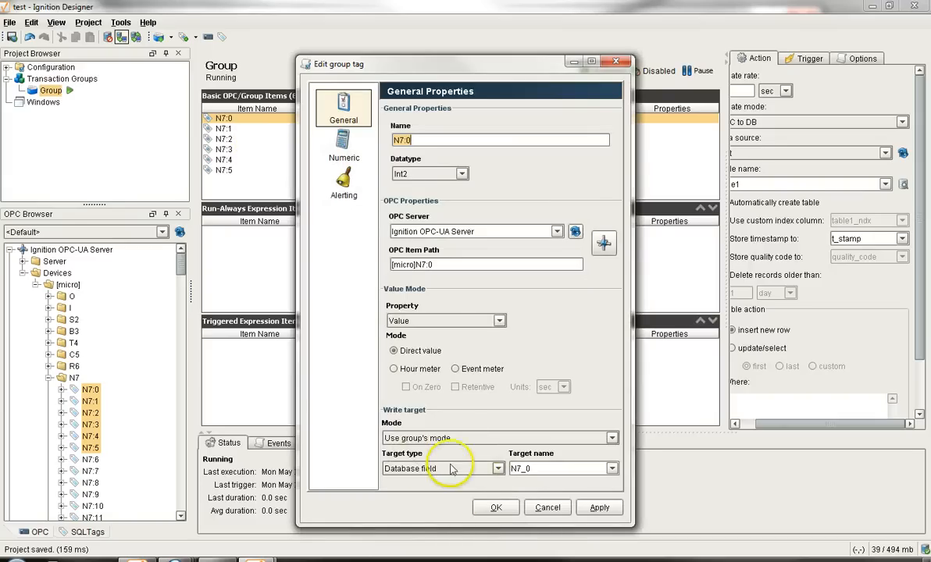
{"action": "left_click", "coordinate": [497, 469]}
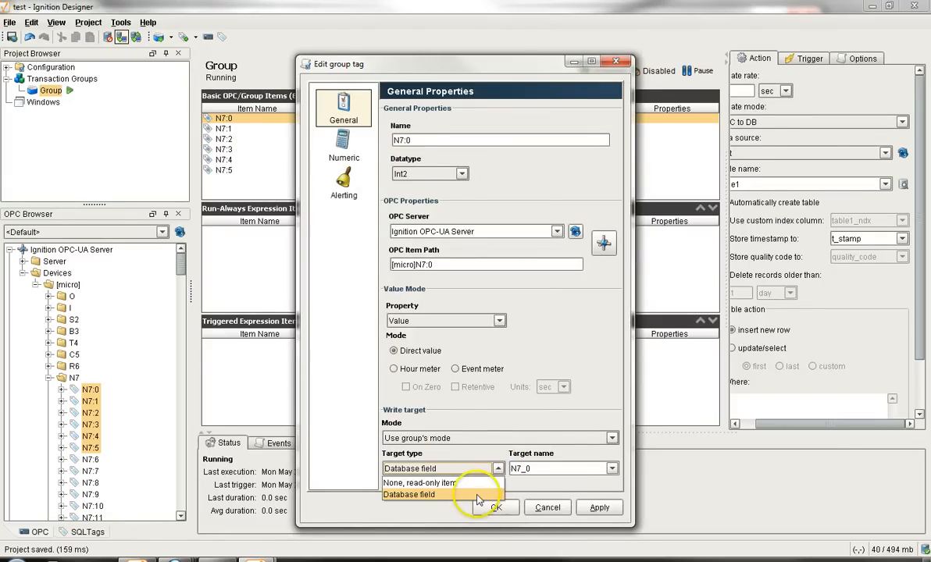
{"action": "left_click", "coordinate": [477, 495]}
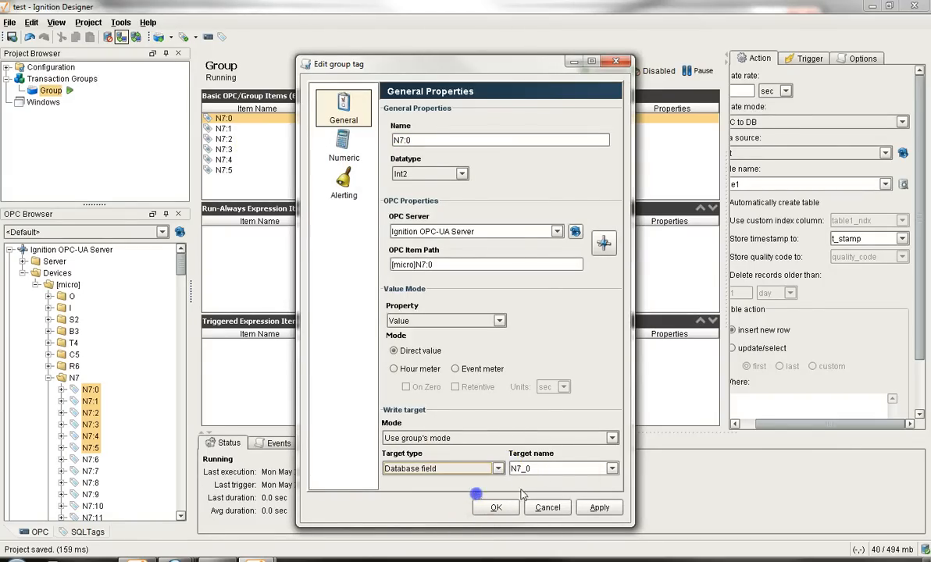
{"action": "left_click", "coordinate": [611, 469]}
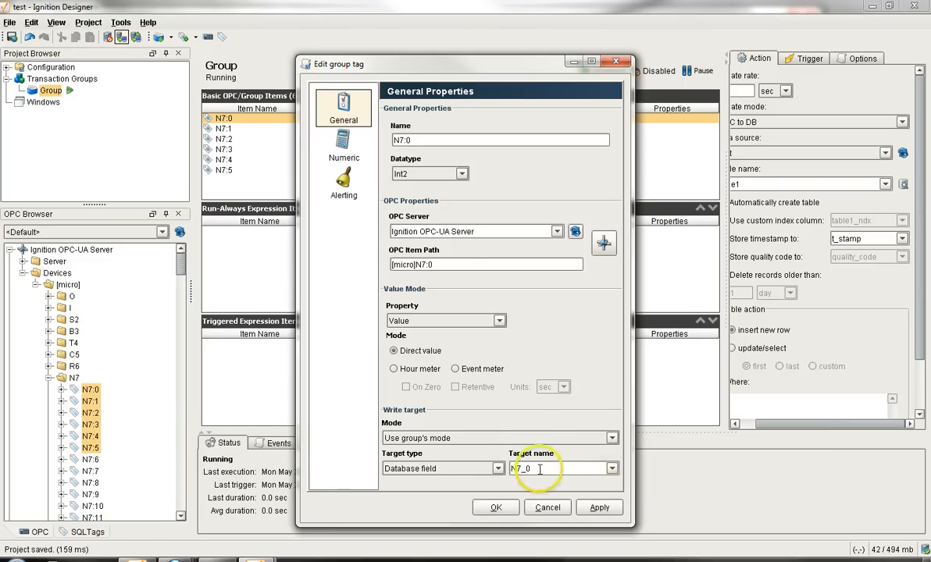
{"action": "left_click", "coordinate": [396, 264]}
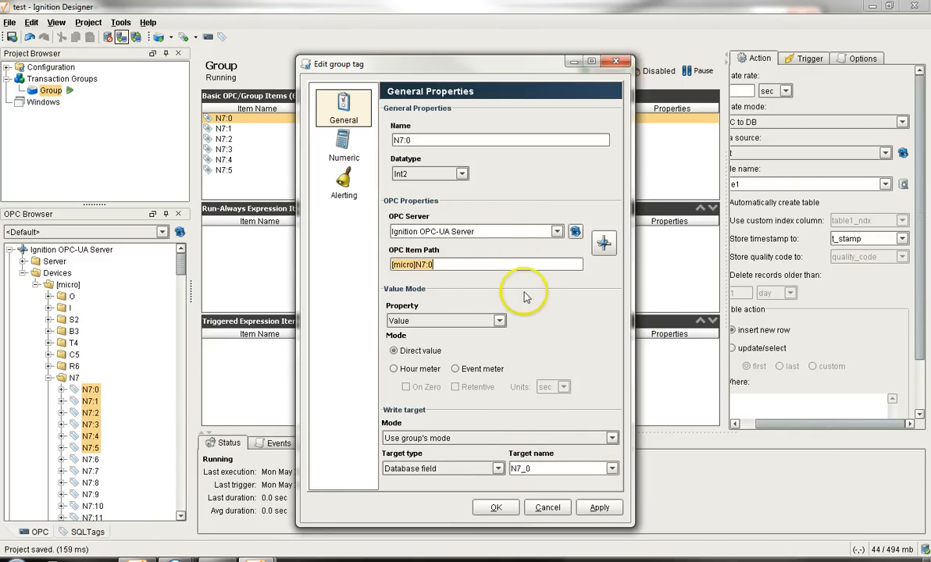
Review the item's numeric scaling options and its digital and analog alerting settings, leaving the alert mode Off, and close the editor
{"action": "left_click", "coordinate": [353, 148]}
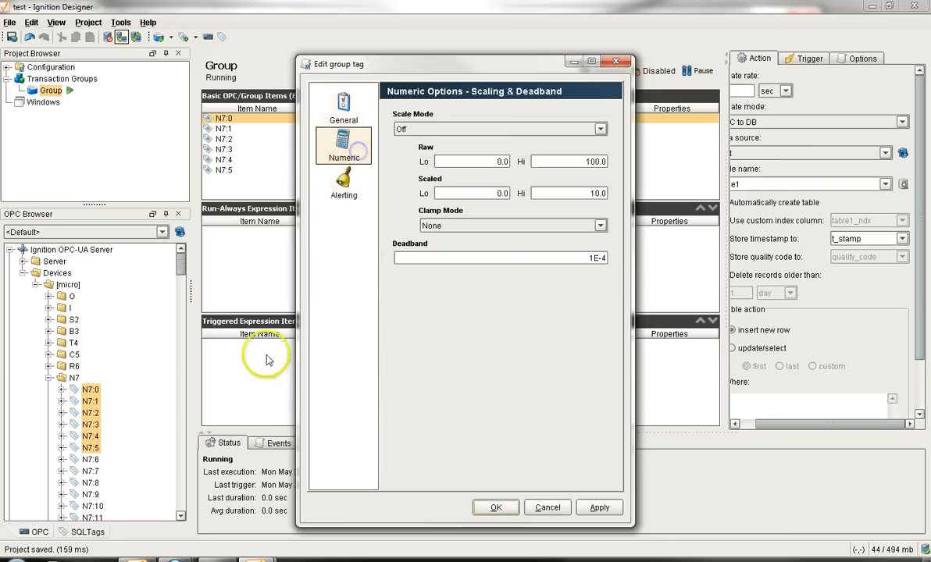
{"action": "left_click", "coordinate": [350, 193]}
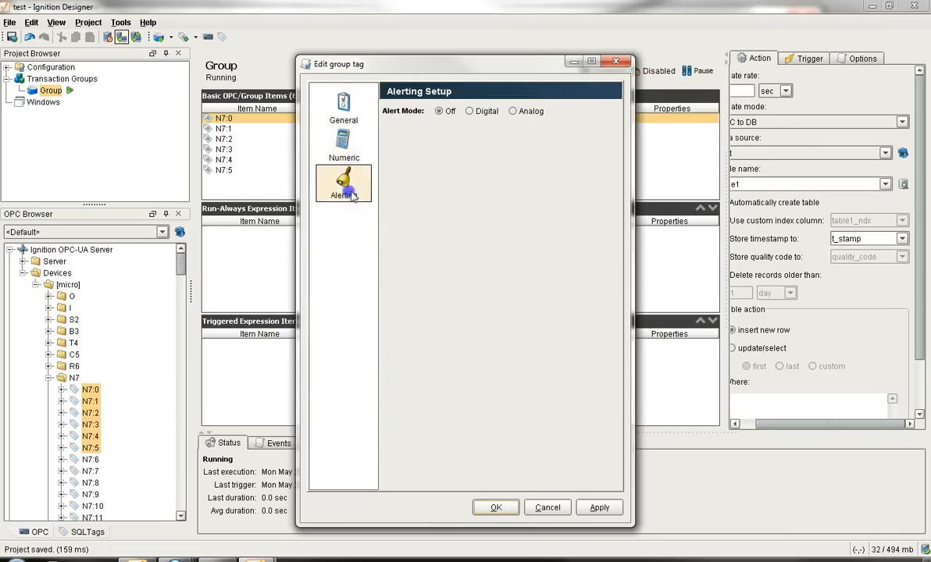
{"action": "left_click", "coordinate": [476, 111]}
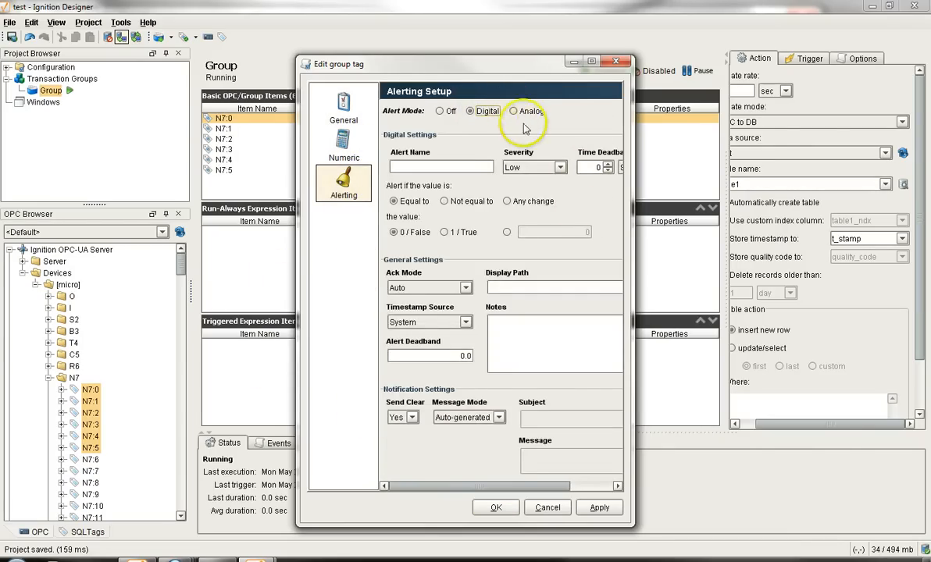
{"action": "left_click", "coordinate": [512, 114]}
{"action": "left_click_drag", "start_coordinate": [619, 251], "coordinate": [618, 330]}
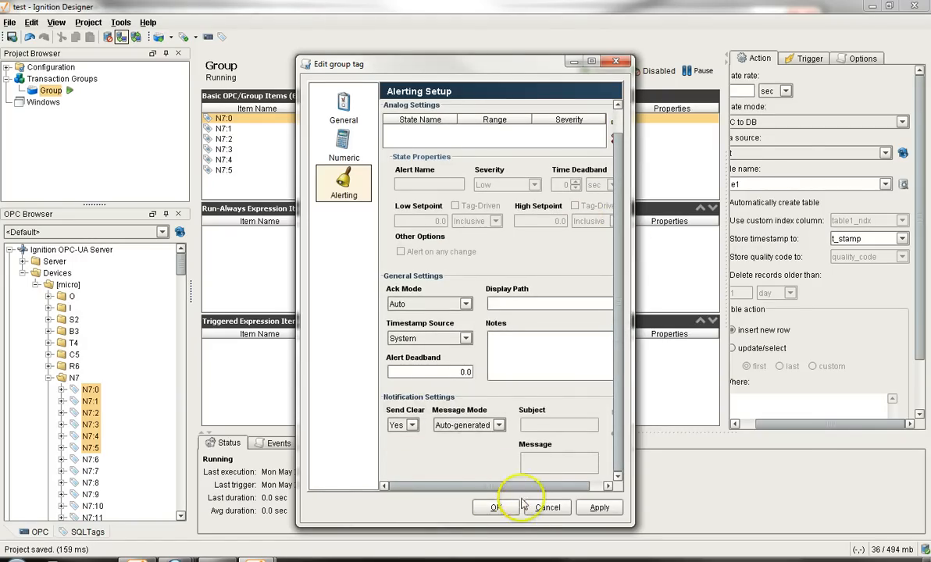
{"action": "left_click_drag", "start_coordinate": [616, 390], "coordinate": [611, 333]}
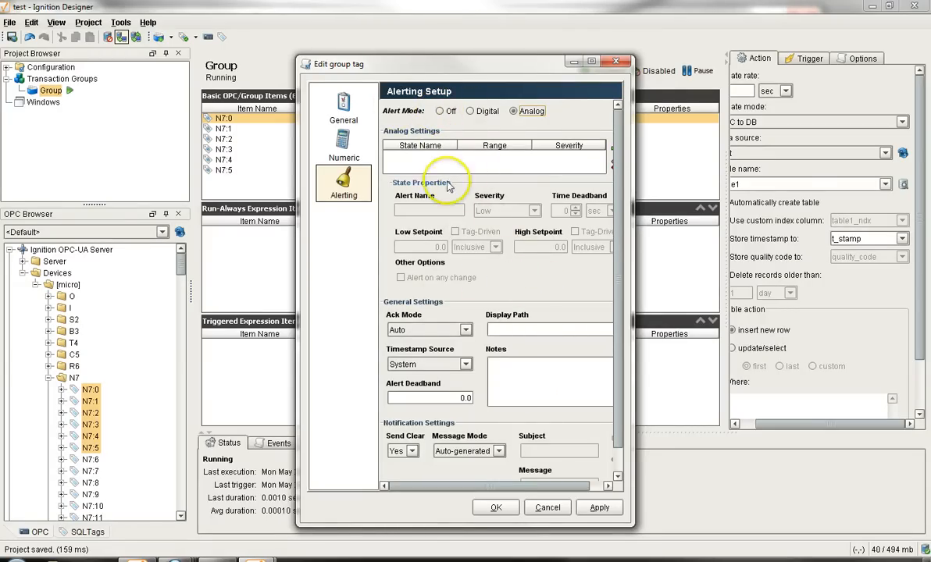
{"action": "left_click", "coordinate": [441, 112]}
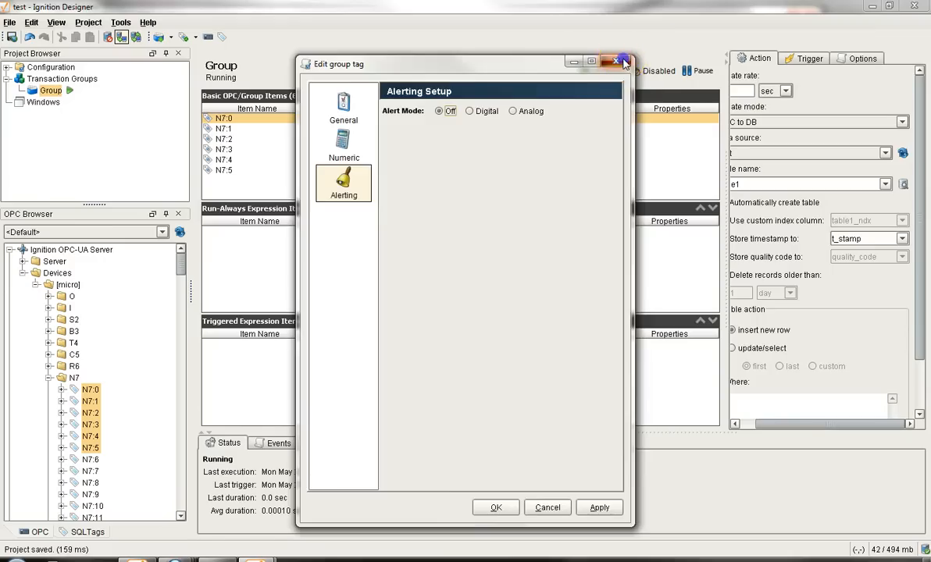
{"action": "left_click", "coordinate": [622, 62]}
Add a new expression item to the group
{"action": "right_click", "coordinate": [417, 267]}
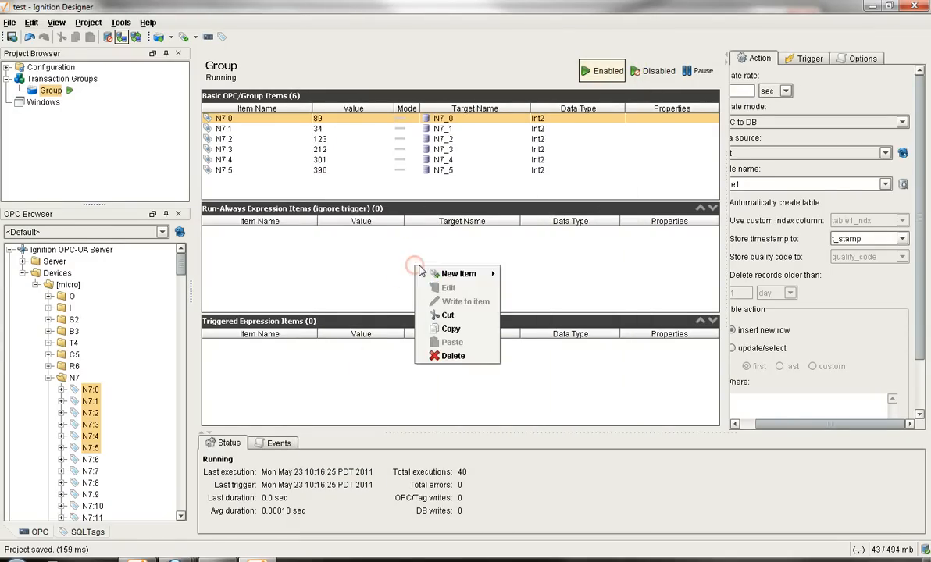
{"action": "mouse_move", "coordinate": [453, 279]}
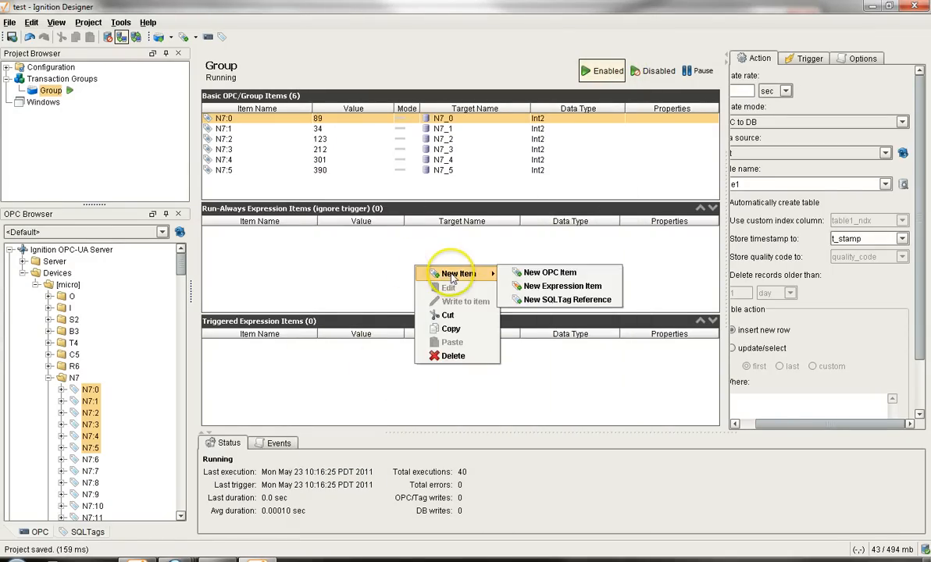
{"action": "left_click", "coordinate": [582, 289]}
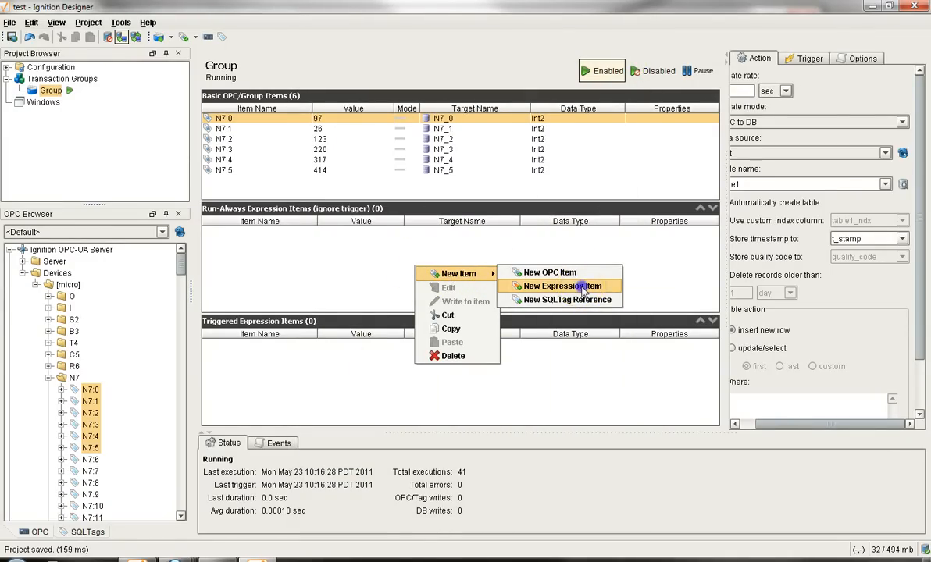
{"action": "left_click", "coordinate": [557, 286]}
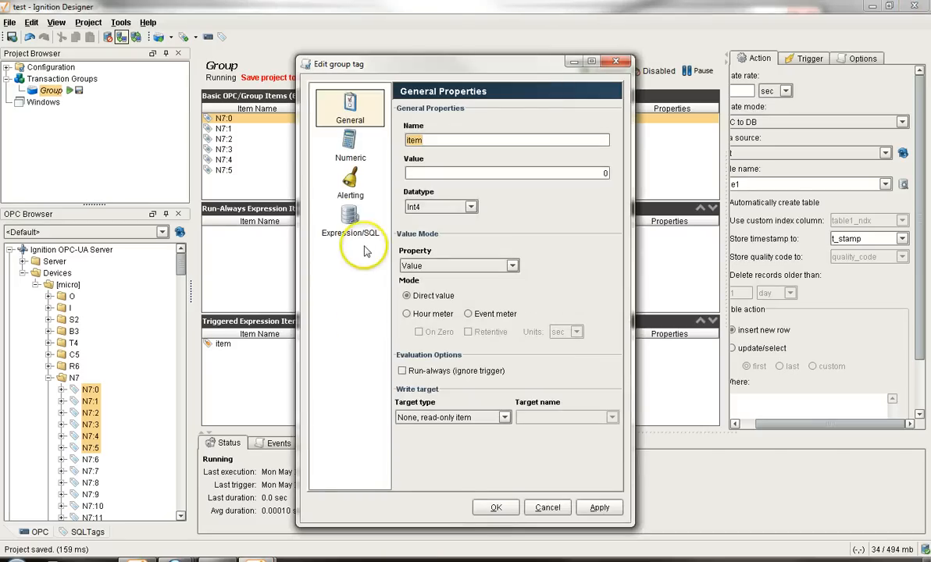
Try Expression mode for the new item, examine the available operators and function categories, and cancel the binding edits
{"action": "left_click", "coordinate": [348, 225]}
{"action": "left_click", "coordinate": [598, 124]}
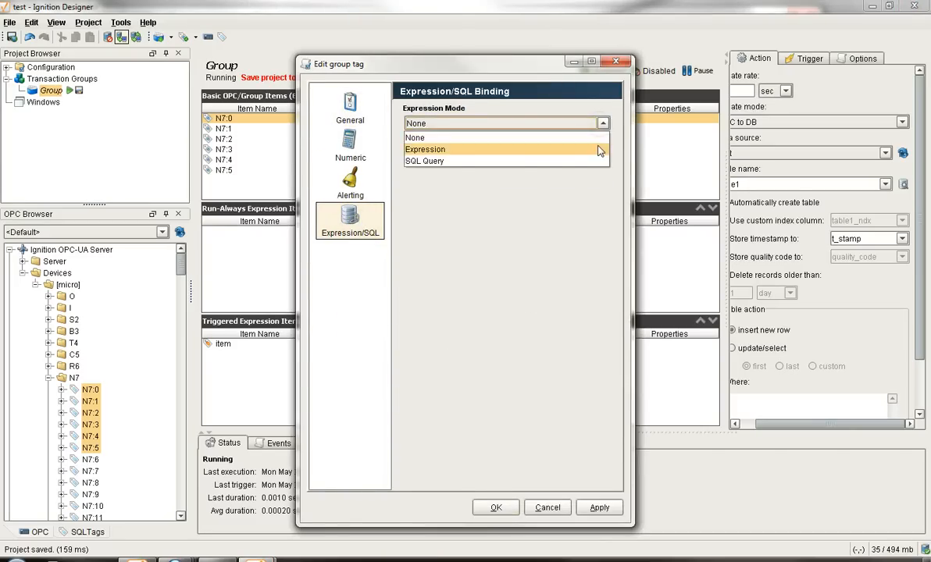
{"action": "left_click", "coordinate": [597, 148]}
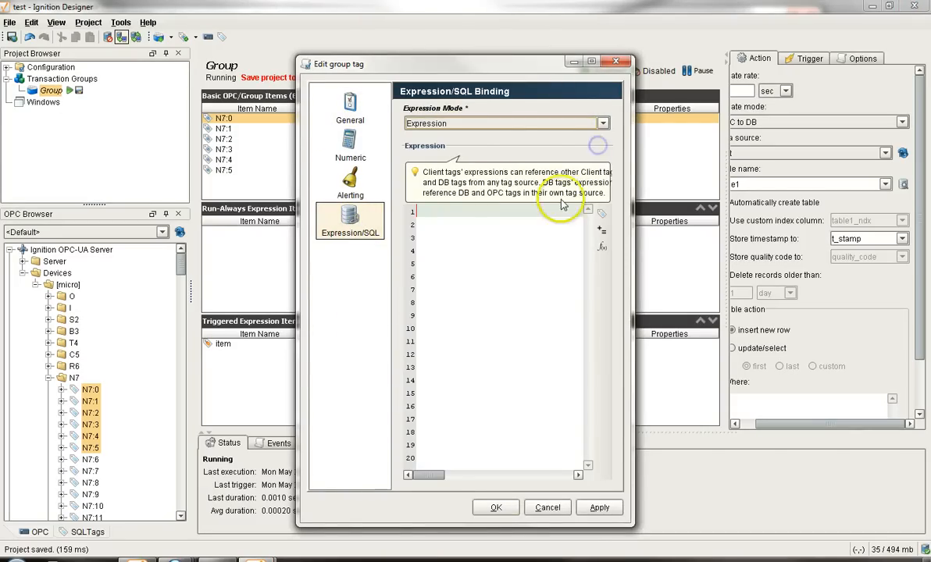
{"action": "left_click", "coordinate": [602, 233]}
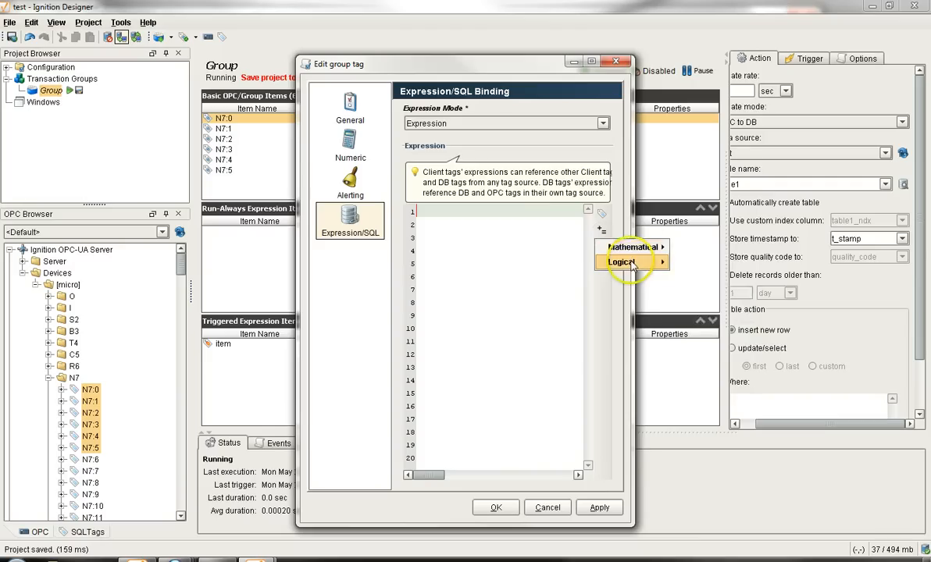
{"action": "mouse_move", "coordinate": [631, 267]}
{"action": "left_click", "coordinate": [616, 289]}
{"action": "left_click", "coordinate": [600, 248]}
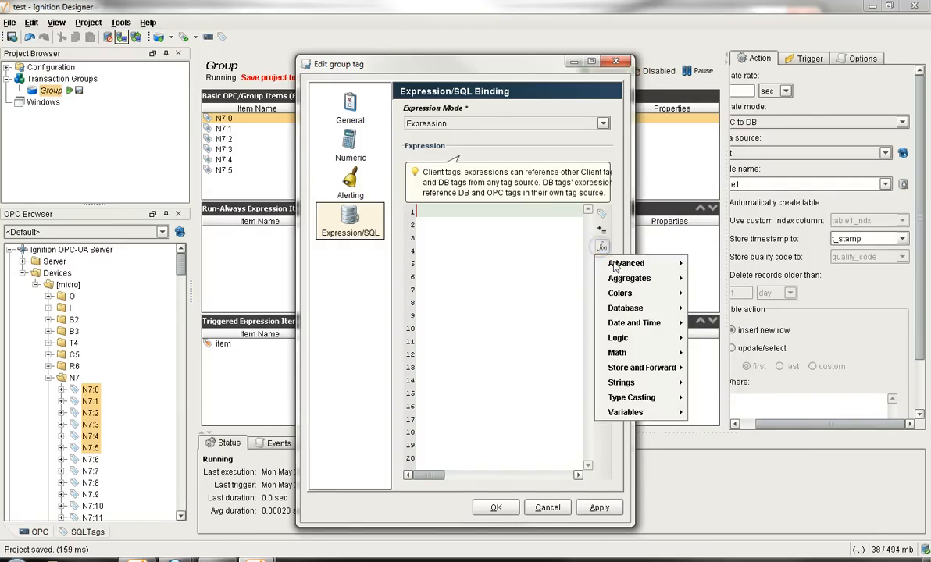
{"action": "mouse_move", "coordinate": [625, 295]}
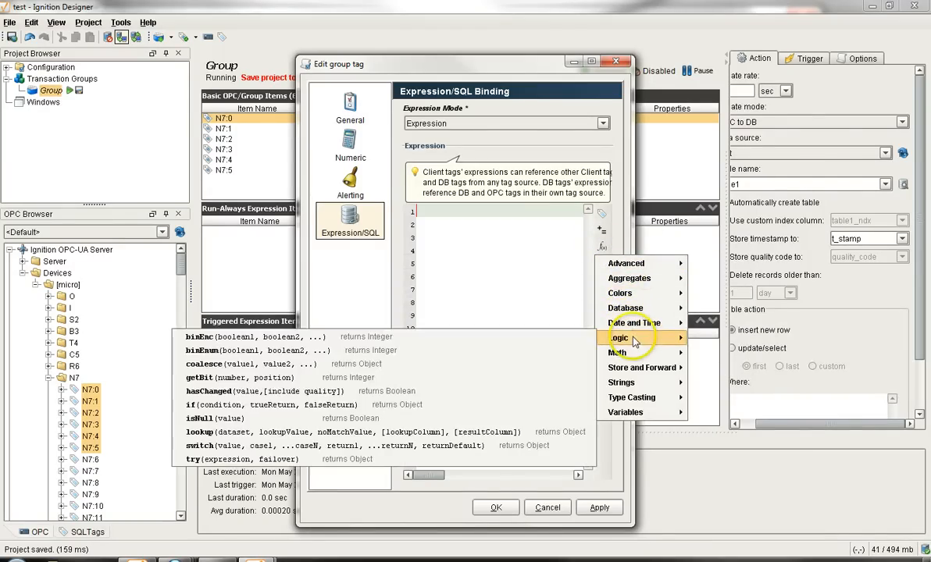
{"action": "mouse_move", "coordinate": [637, 354]}
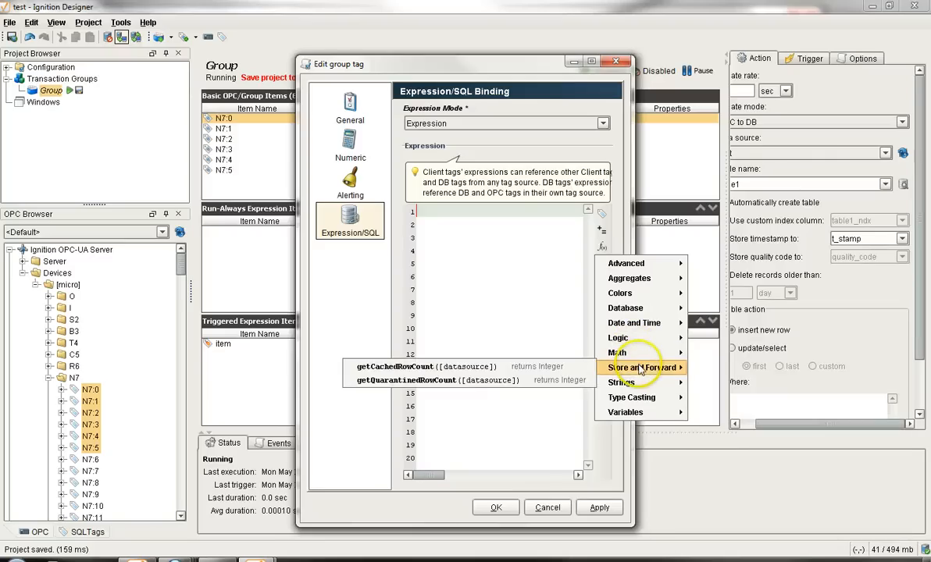
{"action": "mouse_move", "coordinate": [634, 412]}
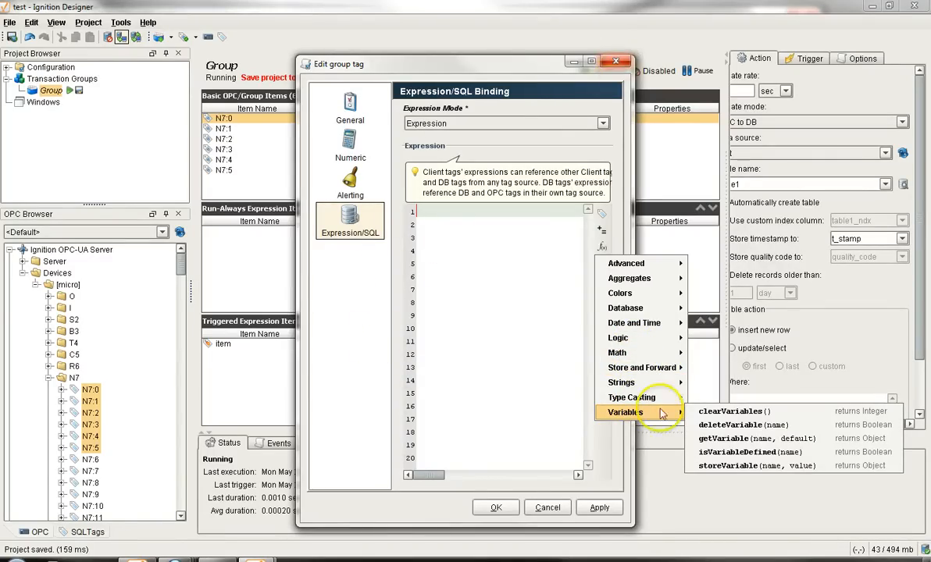
{"action": "left_click", "coordinate": [548, 508]}
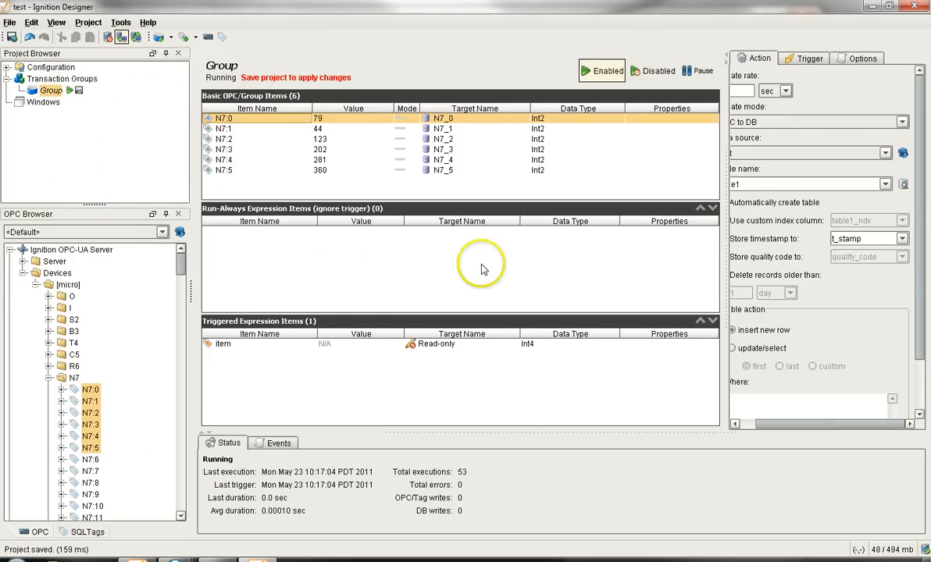
Create a new window under the project's Windows node
{"action": "left_click", "coordinate": [32, 104]}
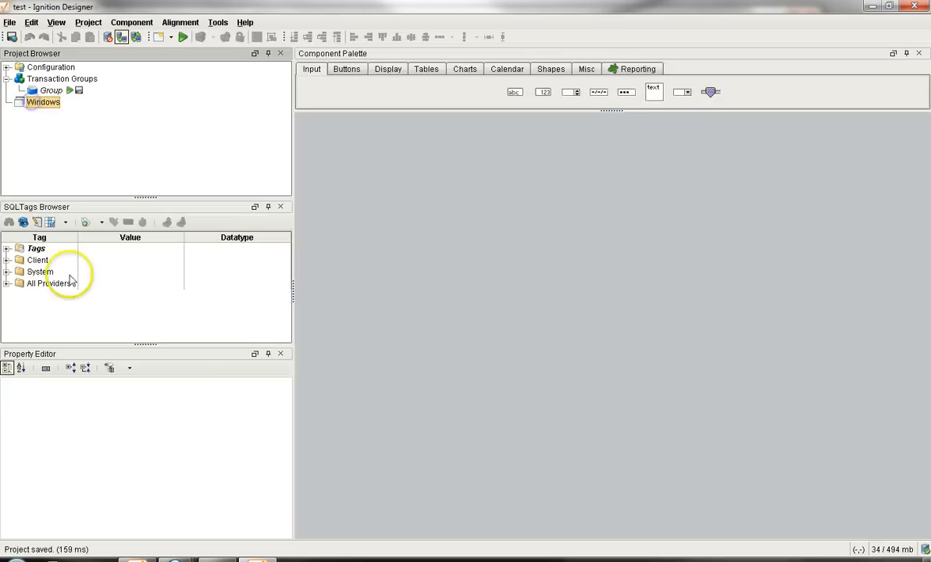
{"action": "right_click", "coordinate": [43, 106]}
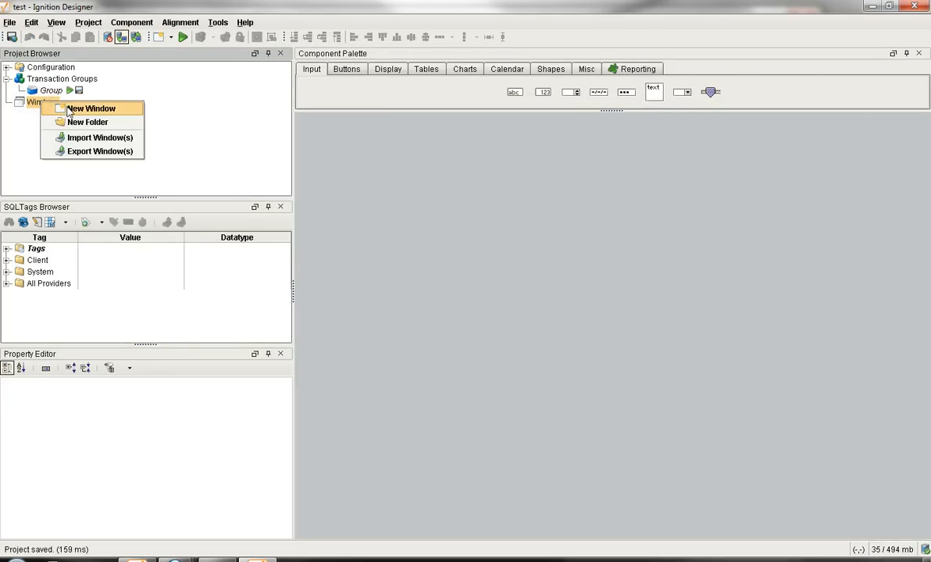
{"action": "left_click", "coordinate": [70, 110]}
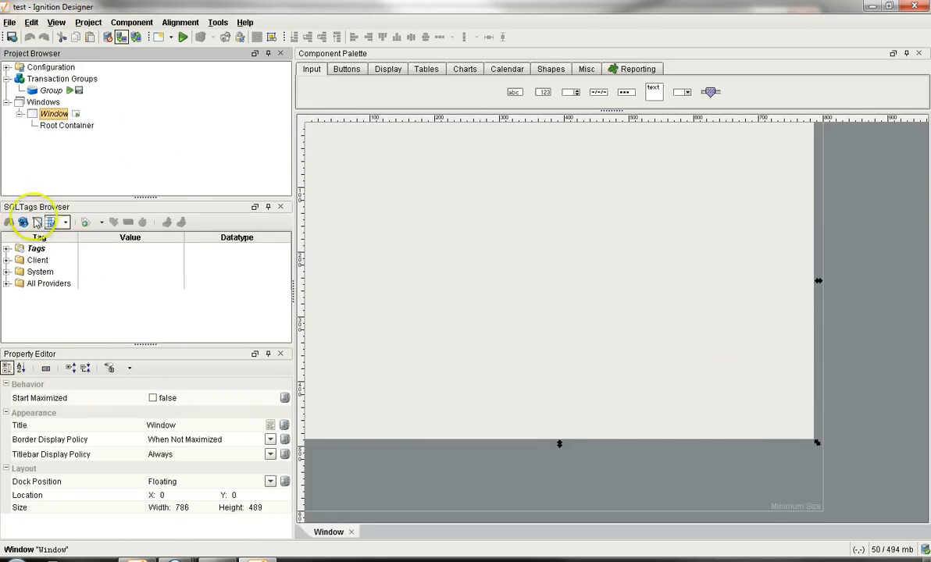
Show the OPC Browser and add the micro device's N7 folder to the SQLTags Tags folder
{"action": "left_click", "coordinate": [31, 23]}
{"action": "left_click", "coordinate": [56, 23]}
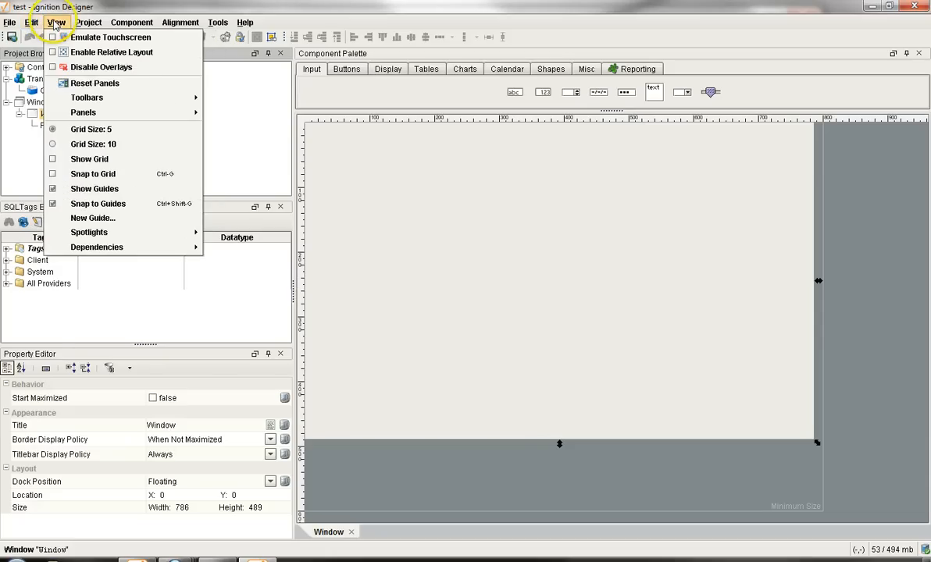
{"action": "mouse_move", "coordinate": [148, 114]}
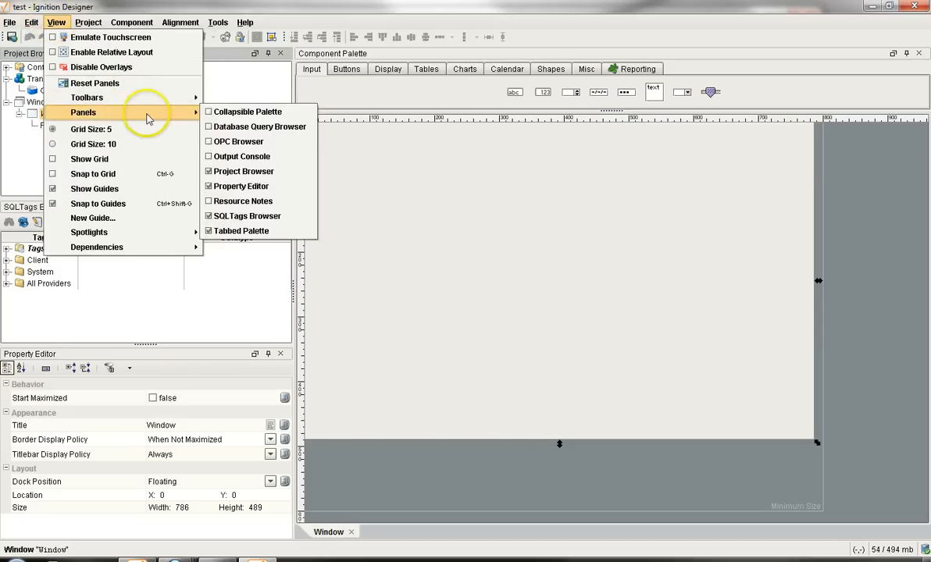
{"action": "left_click", "coordinate": [238, 142]}
{"action": "left_click_drag", "start_coordinate": [92, 13], "coordinate": [188, 61]}
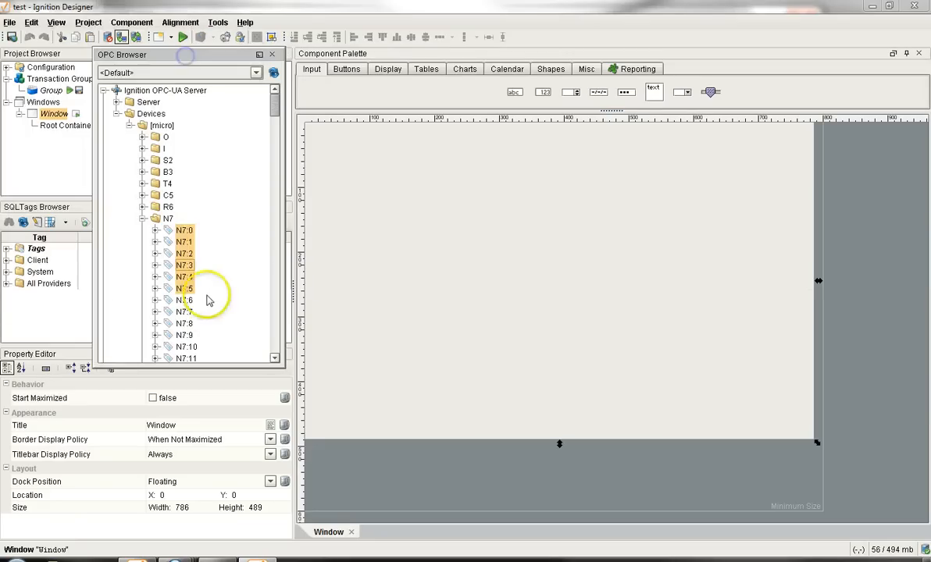
{"action": "left_click", "coordinate": [143, 220]}
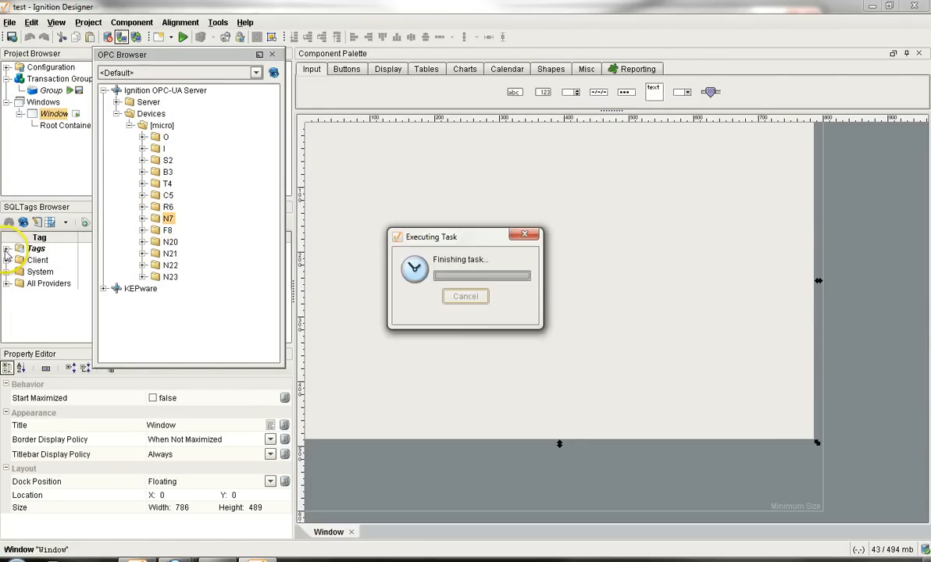
Add the Sine folder from KEPware's Channel_0_User_Defined to the SQLTags Tags folder and close the OPC Browser
{"action": "left_click", "coordinate": [104, 289]}
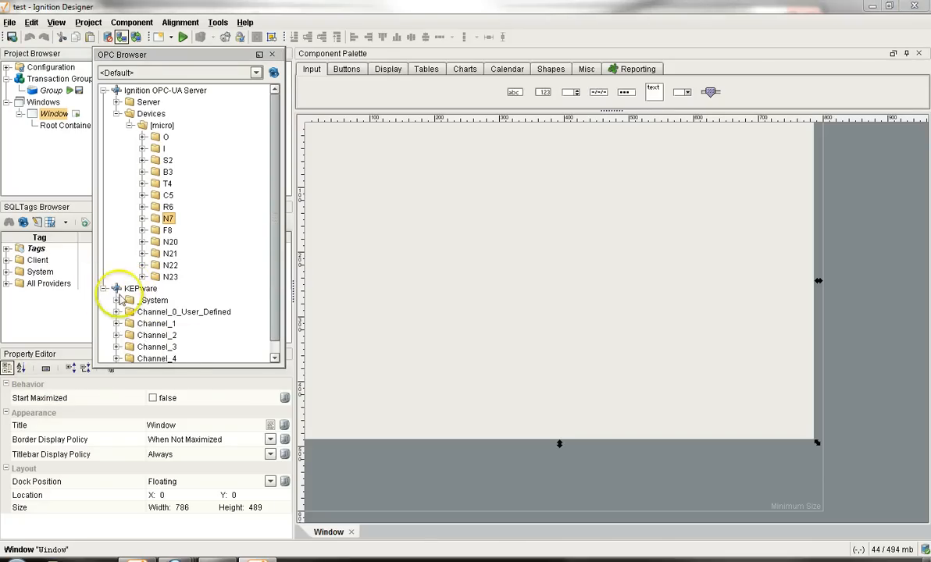
{"action": "left_click", "coordinate": [115, 311]}
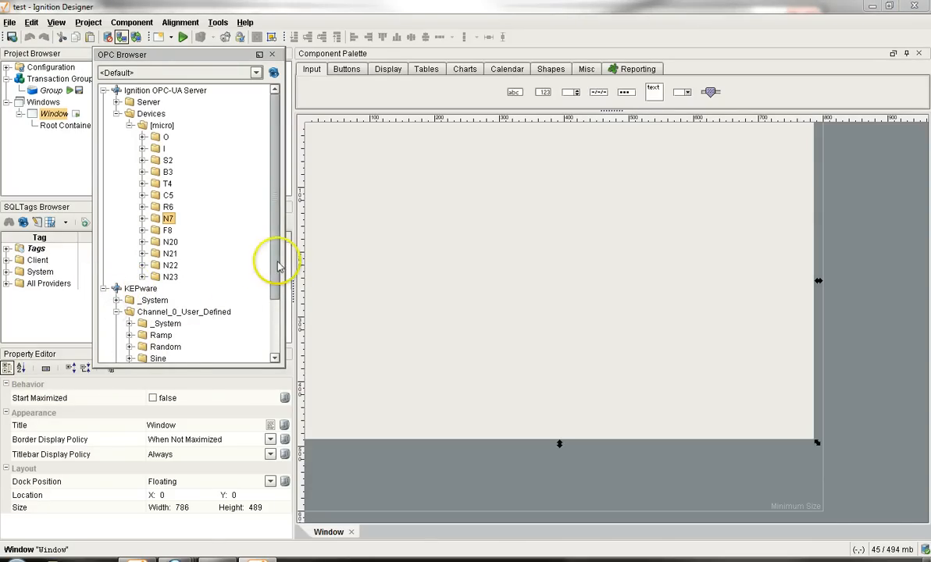
{"action": "left_click_drag", "start_coordinate": [277, 263], "coordinate": [278, 294]}
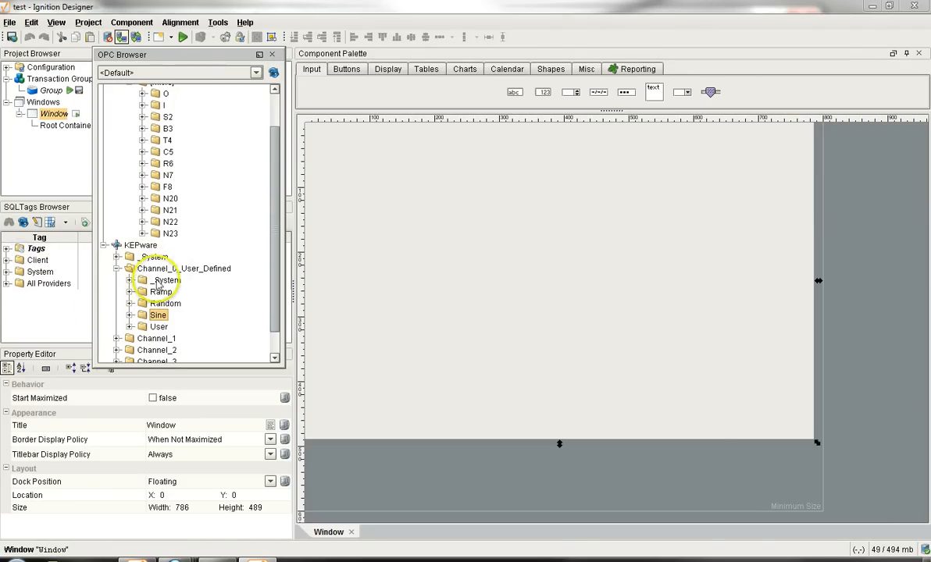
{"action": "left_click", "coordinate": [272, 55]}
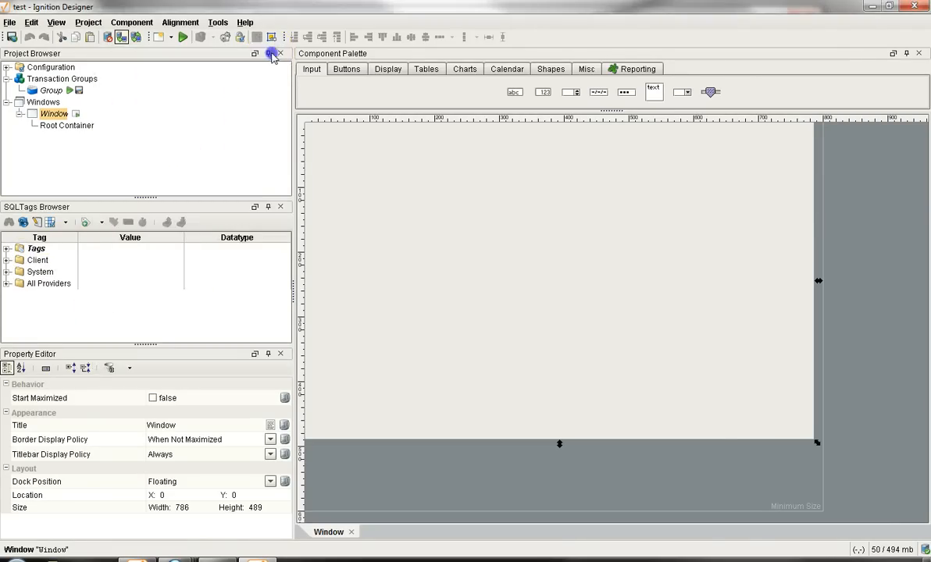
Place an LED Display bound to tag N7:0 near the window's upper-left corner and enlarge it to about 102 x 38
{"action": "left_click", "coordinate": [7, 249]}
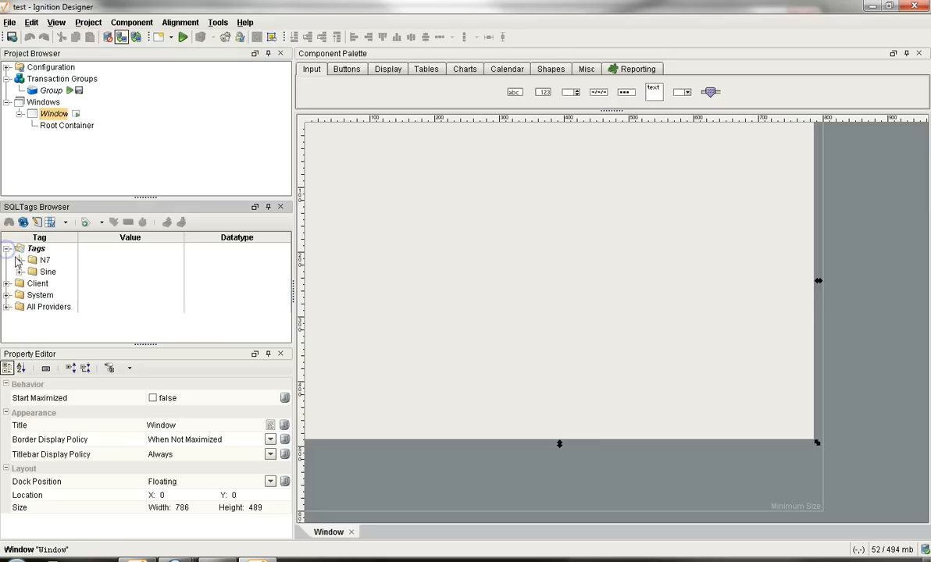
{"action": "left_click", "coordinate": [19, 260]}
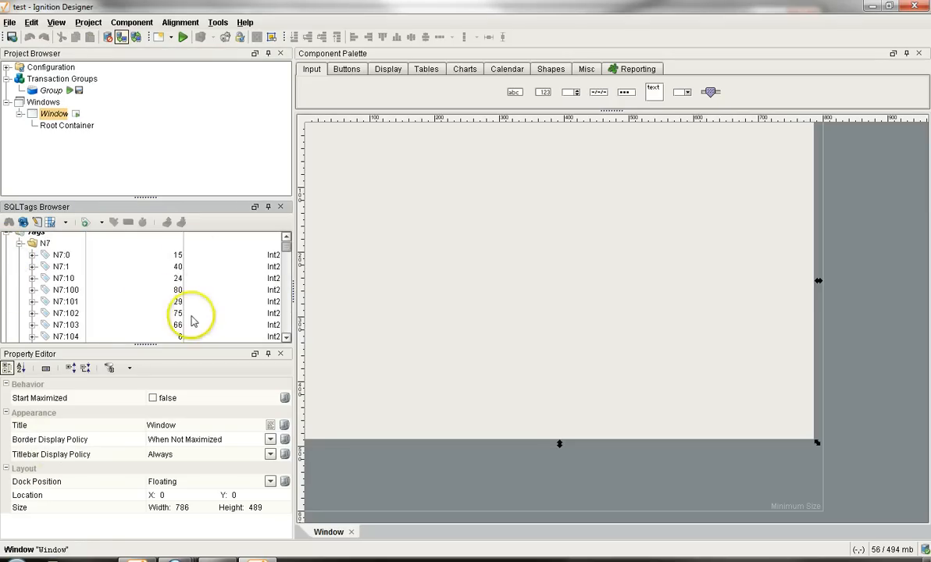
{"action": "left_click", "coordinate": [66, 260]}
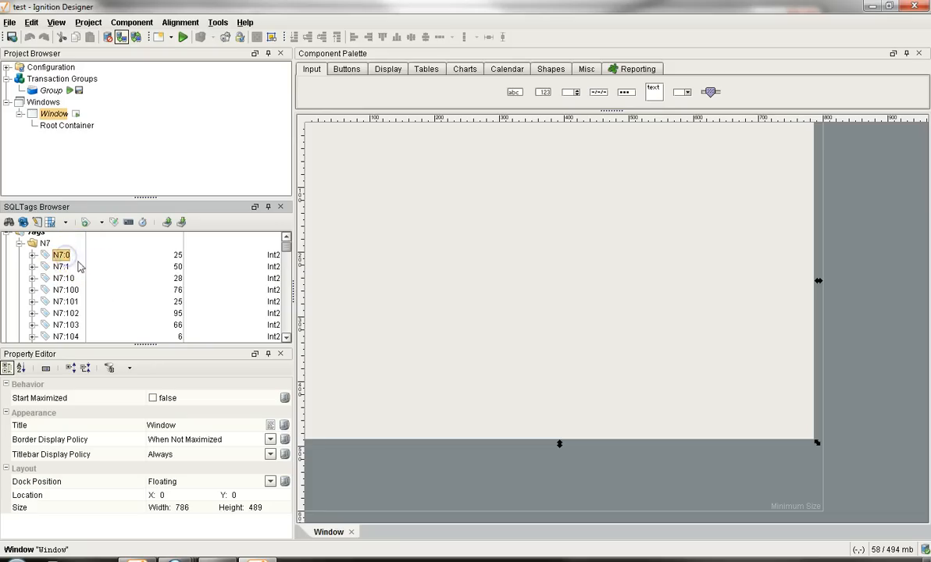
{"action": "left_click_drag", "start_coordinate": [178, 237], "coordinate": [331, 139]}
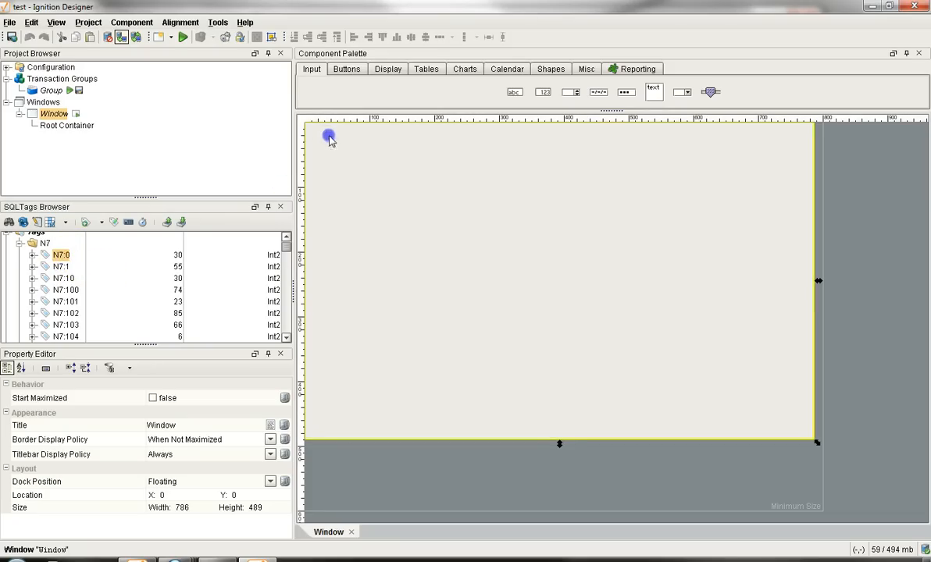
{"action": "mouse_move", "coordinate": [335, 143]}
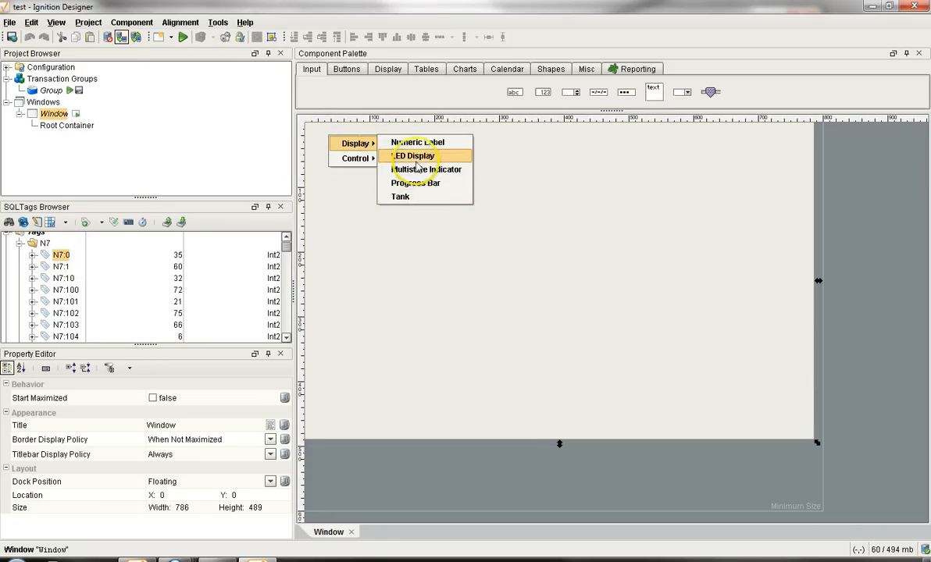
{"action": "left_click", "coordinate": [415, 156]}
{"action": "left_click_drag", "start_coordinate": [392, 156], "coordinate": [400, 164]}
Add a Tank display bound to N7:0 below the LED display, about 138 x 163 in size
{"action": "left_click_drag", "start_coordinate": [66, 253], "coordinate": [318, 190]}
{"action": "mouse_move", "coordinate": [348, 195]}
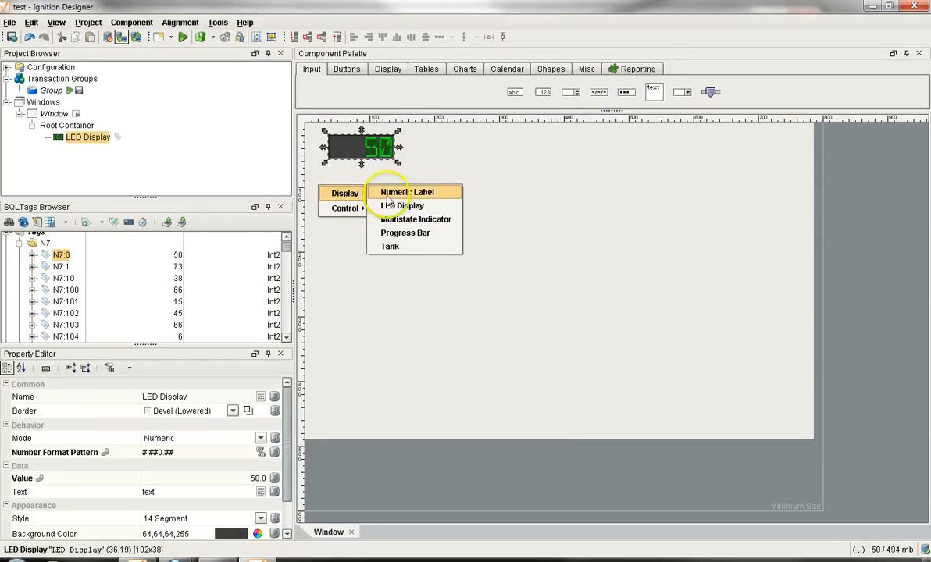
{"action": "left_click", "coordinate": [416, 246]}
{"action": "left_click_drag", "start_coordinate": [367, 232], "coordinate": [370, 216]}
Add an LED Display bound to N7:10 below the tank and enlarge it to about 119 x 41
{"action": "left_click", "coordinate": [64, 280]}
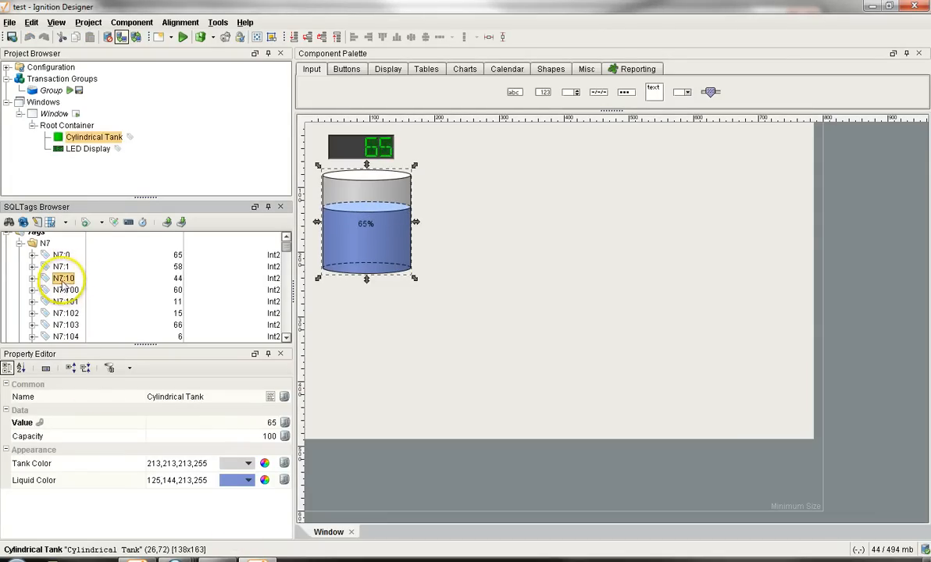
{"action": "left_click_drag", "start_coordinate": [62, 285], "coordinate": [326, 305]}
{"action": "mouse_move", "coordinate": [363, 312]}
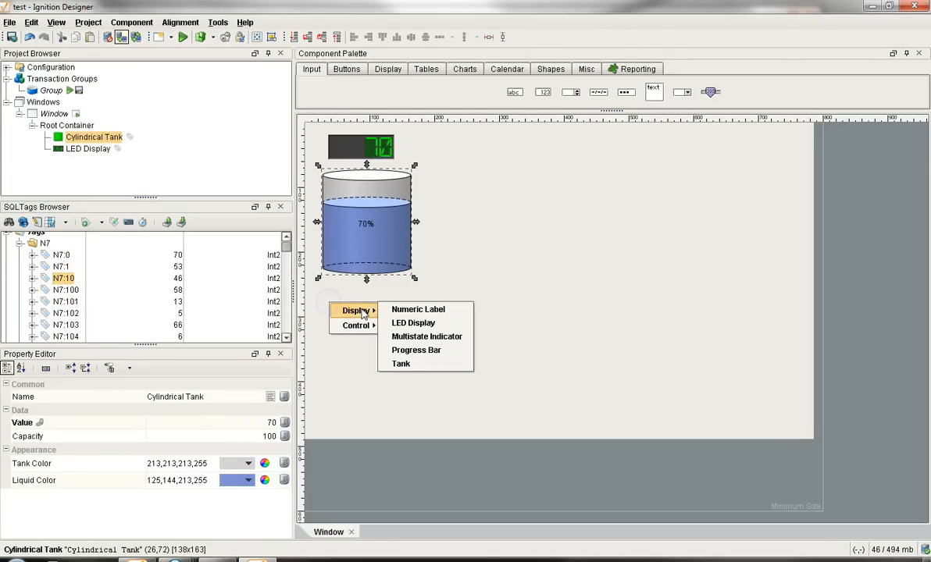
{"action": "left_click", "coordinate": [420, 323]}
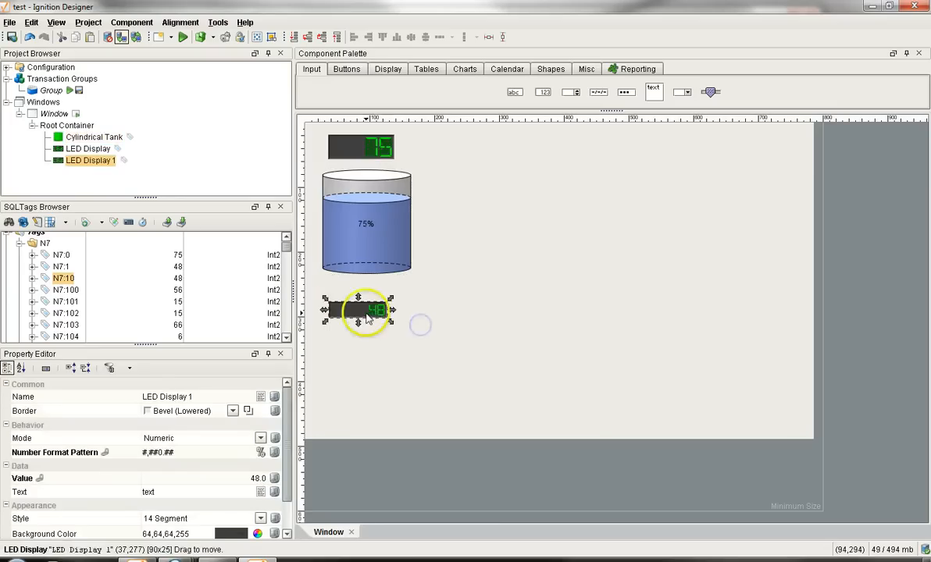
{"action": "left_click_drag", "start_coordinate": [391, 320], "coordinate": [412, 334]}
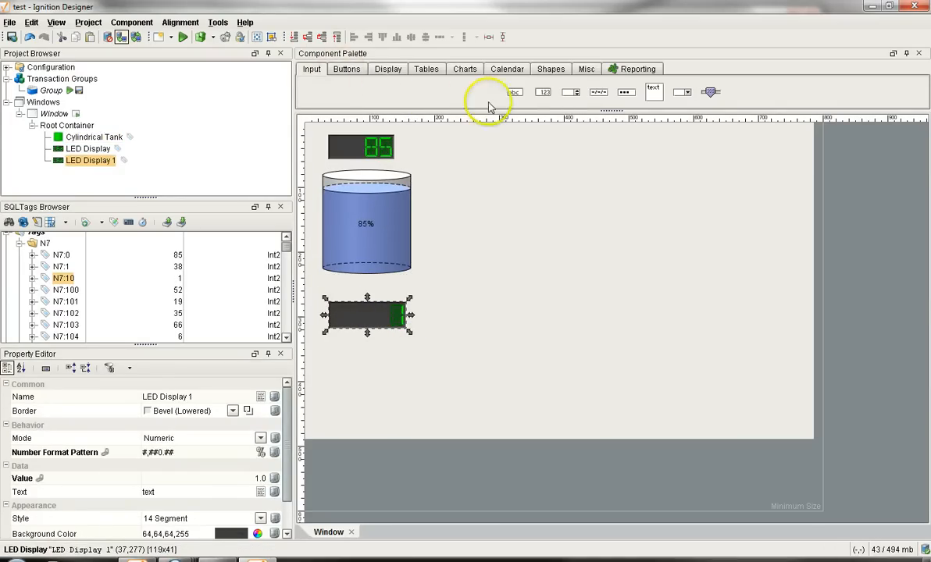
Examine the component palette categories from Buttons through Reporting
{"action": "left_click", "coordinate": [349, 73]}
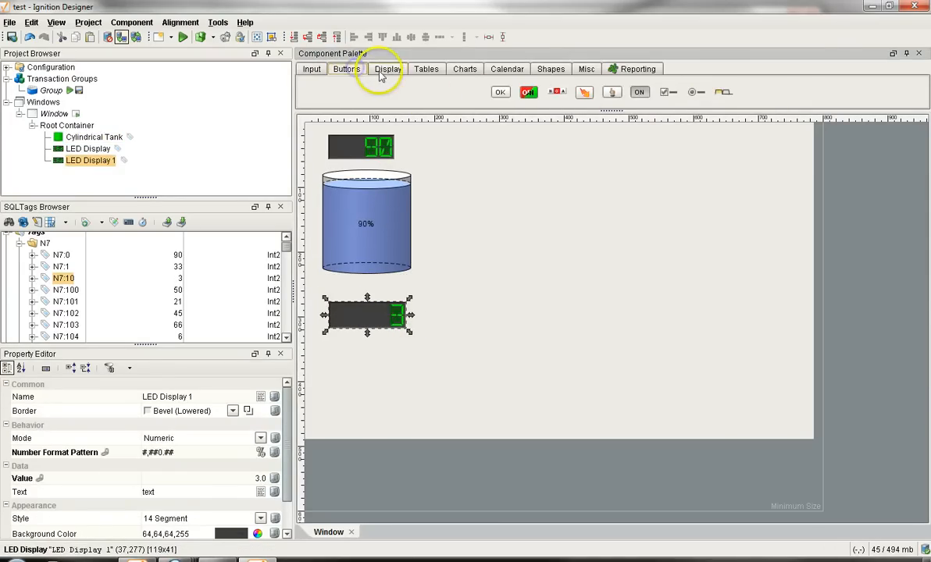
{"action": "left_click", "coordinate": [388, 70]}
{"action": "left_click", "coordinate": [421, 71]}
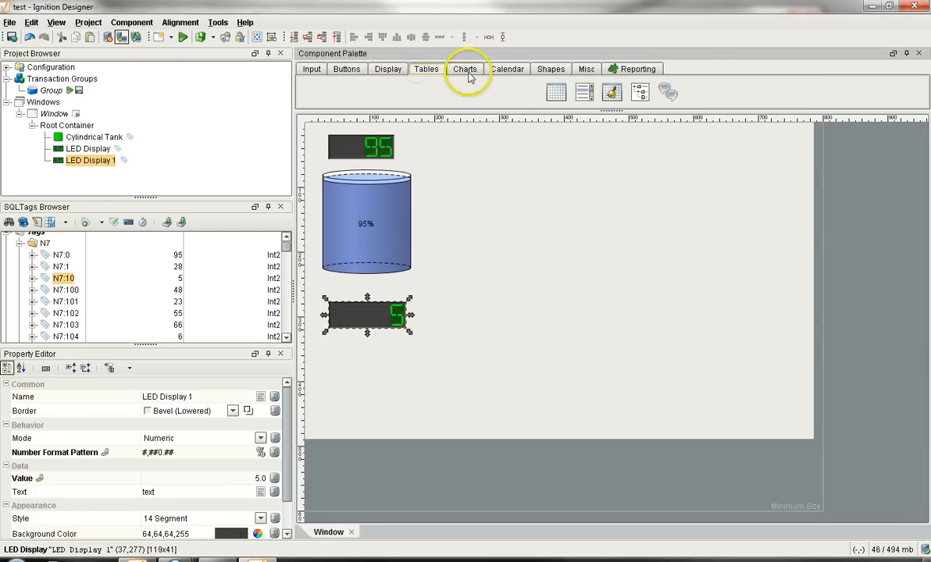
{"action": "left_click", "coordinate": [469, 73]}
{"action": "left_click", "coordinate": [507, 70]}
{"action": "left_click", "coordinate": [550, 70]}
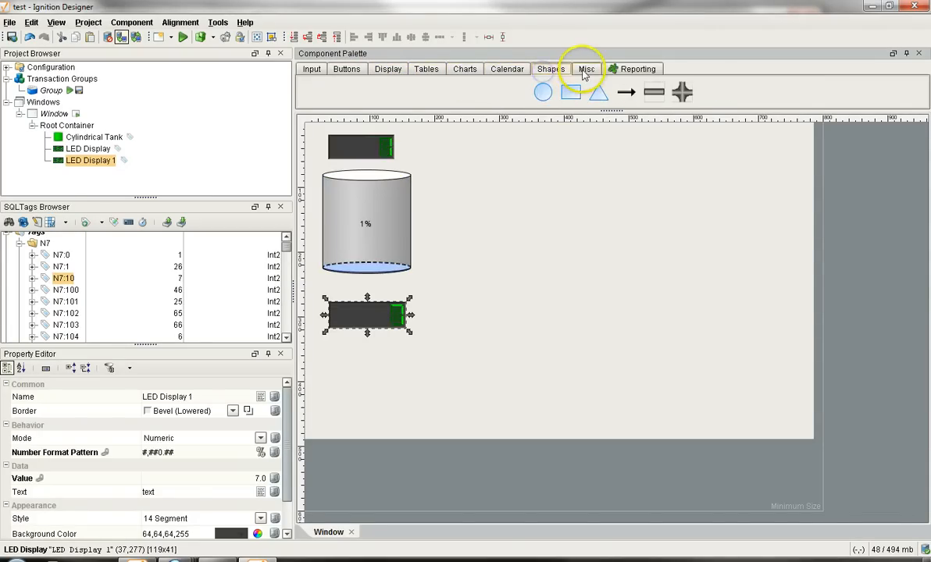
{"action": "left_click", "coordinate": [586, 70]}
{"action": "left_click", "coordinate": [633, 71]}
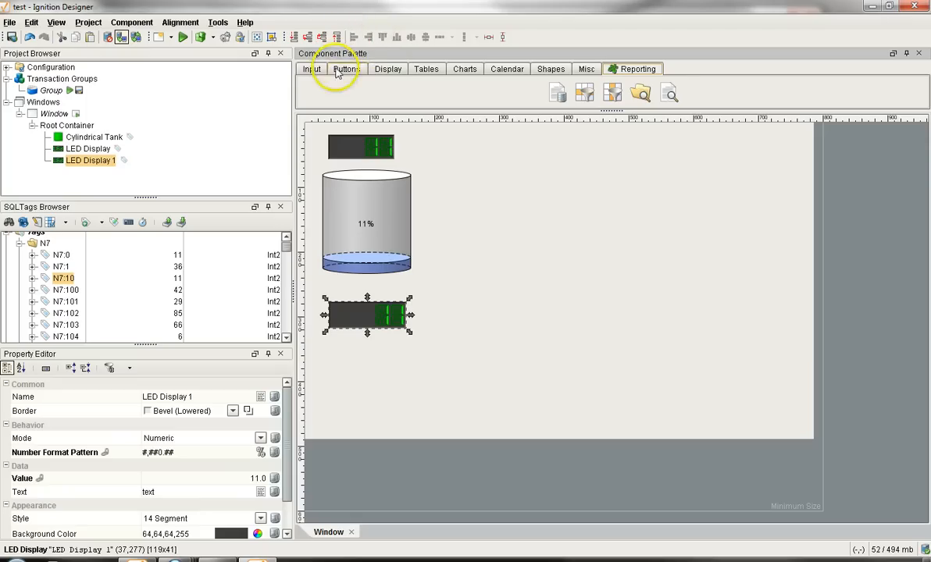
Draw a Thermometer about 77 x 118 below the second LED display and a Progress Bar about 575 x 28 beside the first one
{"action": "left_click", "coordinate": [388, 69]}
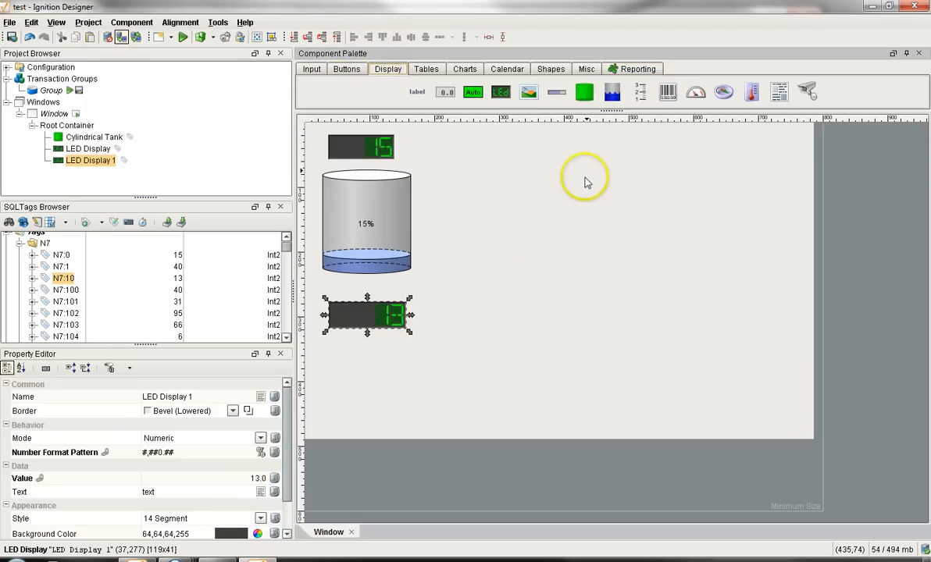
{"action": "left_click", "coordinate": [752, 92]}
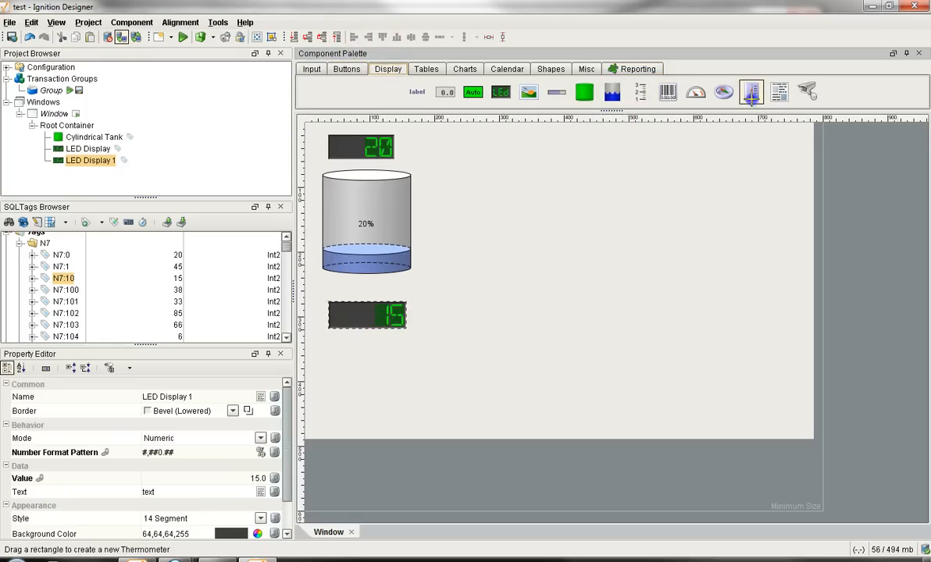
{"action": "left_click_drag", "start_coordinate": [342, 347], "coordinate": [390, 423]}
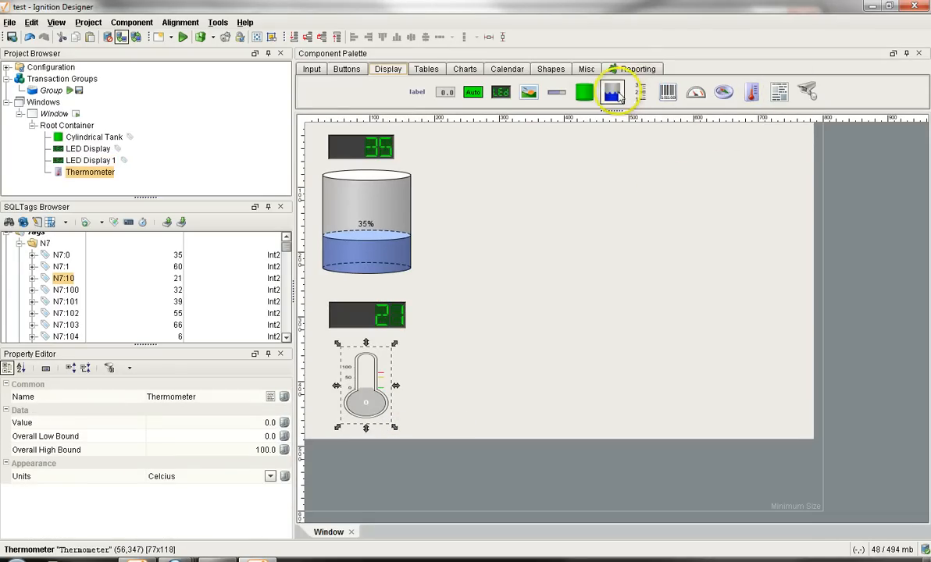
{"action": "left_click", "coordinate": [556, 92]}
{"action": "left_click_drag", "start_coordinate": [417, 138], "coordinate": [789, 154]}
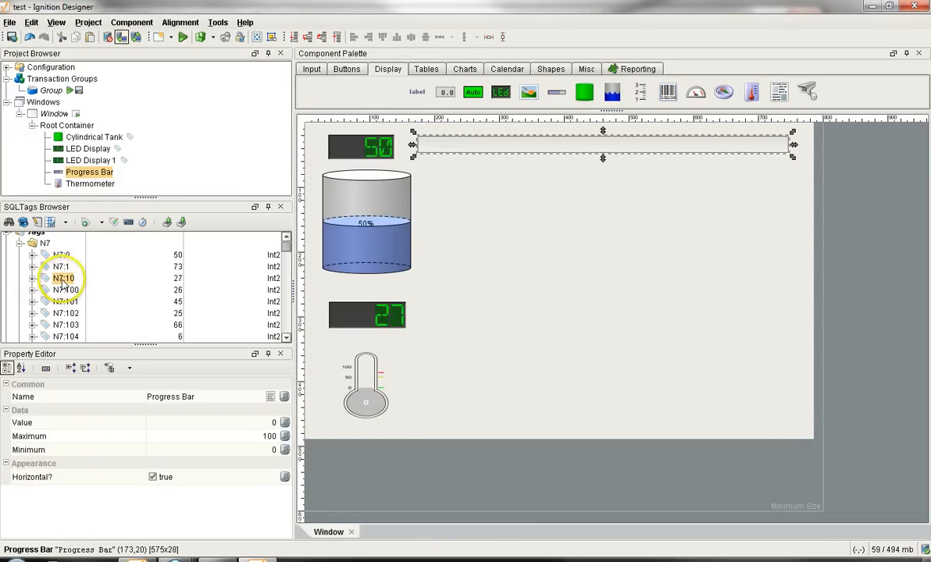
Bind the thermometer to N7:10, enlarge it to about 108 x 122, and bind the progress bar to N7:100
{"action": "left_click_drag", "start_coordinate": [63, 279], "coordinate": [414, 430]}
{"action": "left_click", "coordinate": [375, 402]}
{"action": "left_click_drag", "start_coordinate": [386, 399], "coordinate": [376, 398]}
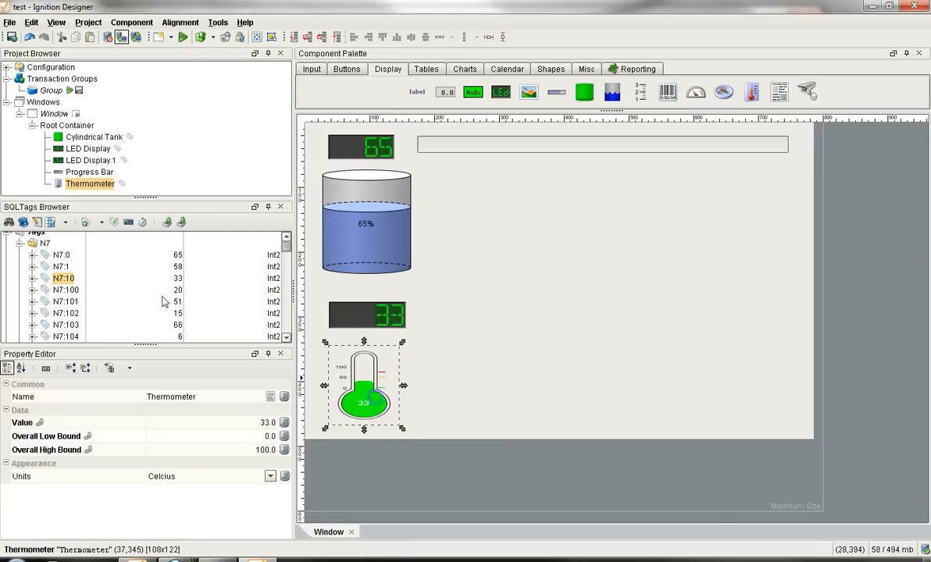
{"action": "left_click_drag", "start_coordinate": [65, 289], "coordinate": [453, 145]}
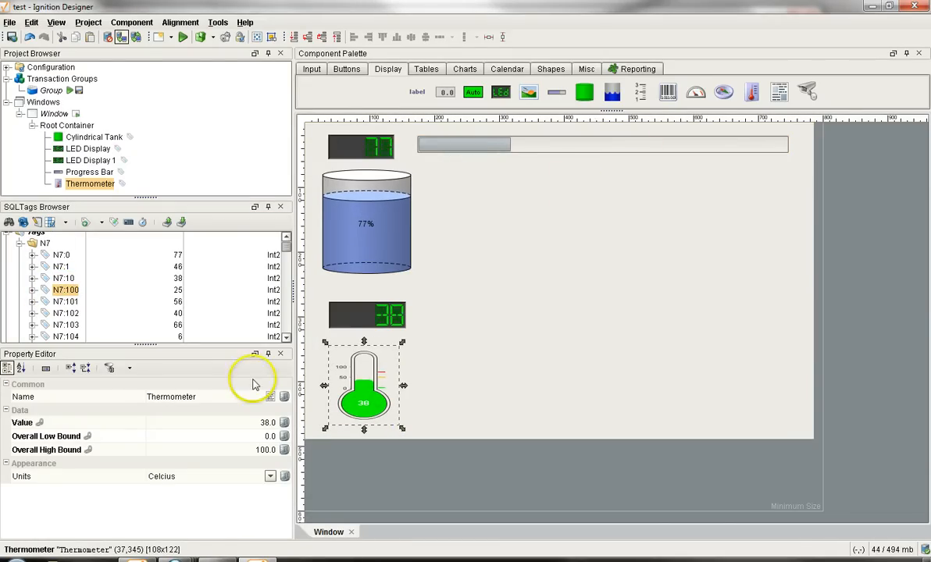
Add a Multistate Indicator bound to N7:106 just below the progress bar
{"action": "scroll", "coordinate": [285, 332], "scroll_direction": "down", "scroll_amount": 3}
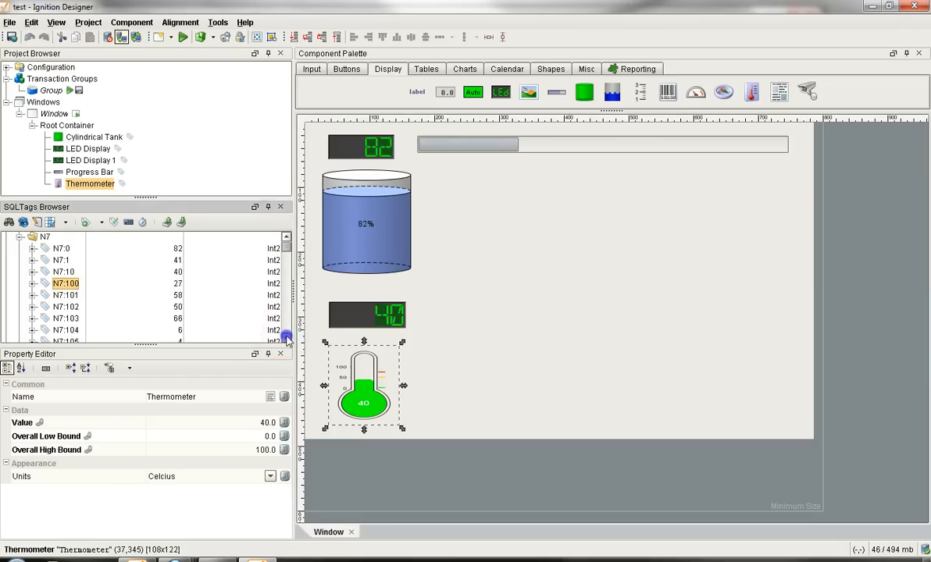
{"action": "left_click", "coordinate": [66, 319]}
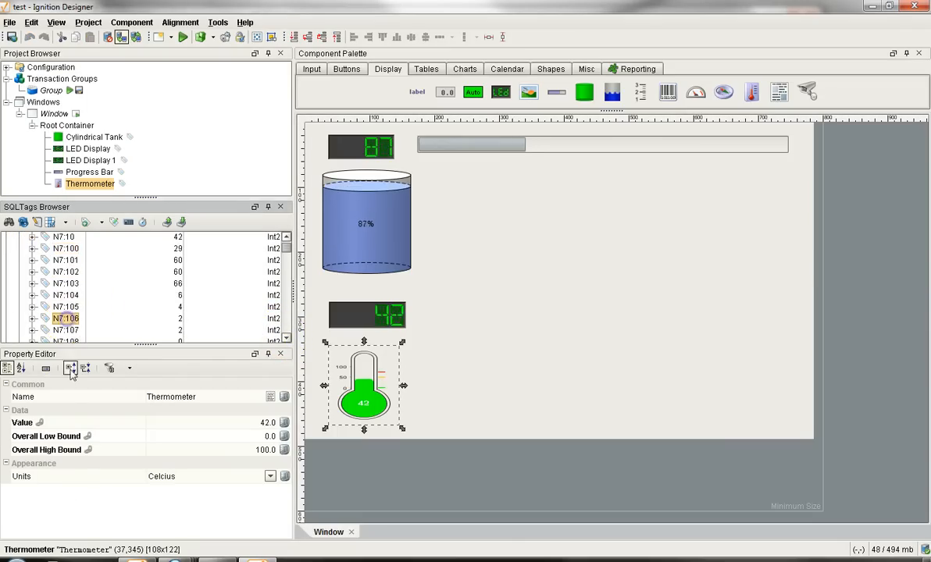
{"action": "left_click_drag", "start_coordinate": [67, 319], "coordinate": [435, 162]}
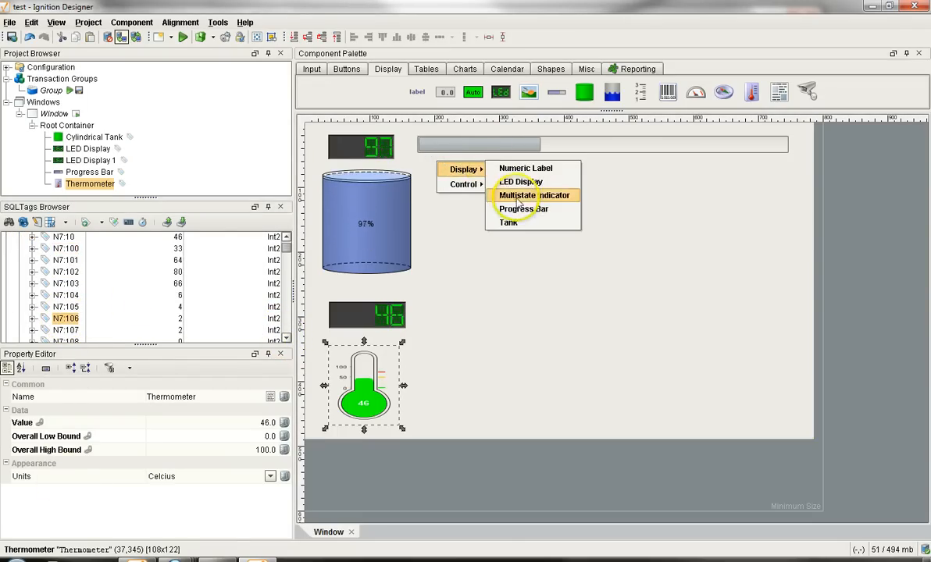
{"action": "left_click", "coordinate": [515, 195]}
Add a Multi-State Button control bound to N7:106 beside the indicator, just below the progress bar
{"action": "left_click_drag", "start_coordinate": [67, 320], "coordinate": [447, 204]}
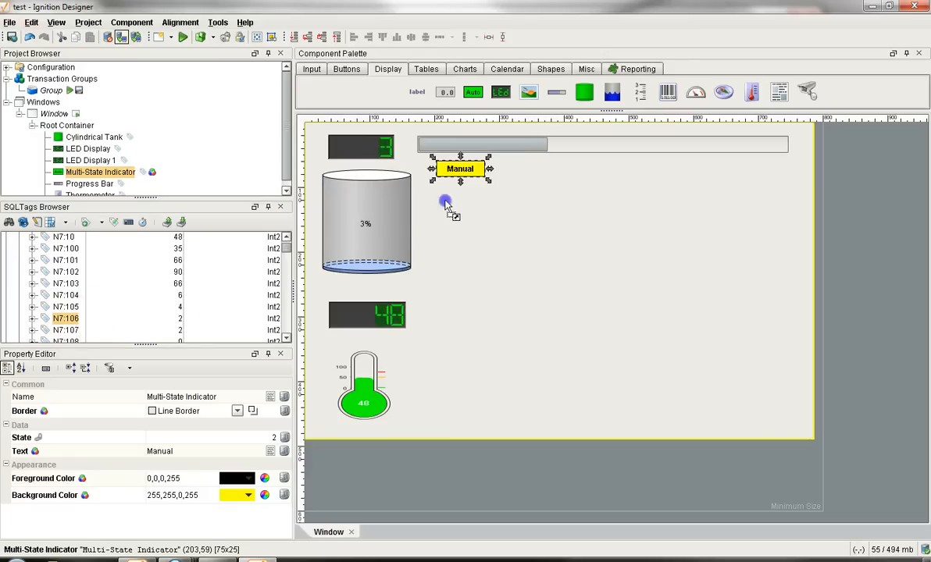
{"action": "left_click_drag", "start_coordinate": [506, 169], "coordinate": [508, 172]}
{"action": "mouse_move", "coordinate": [536, 192]}
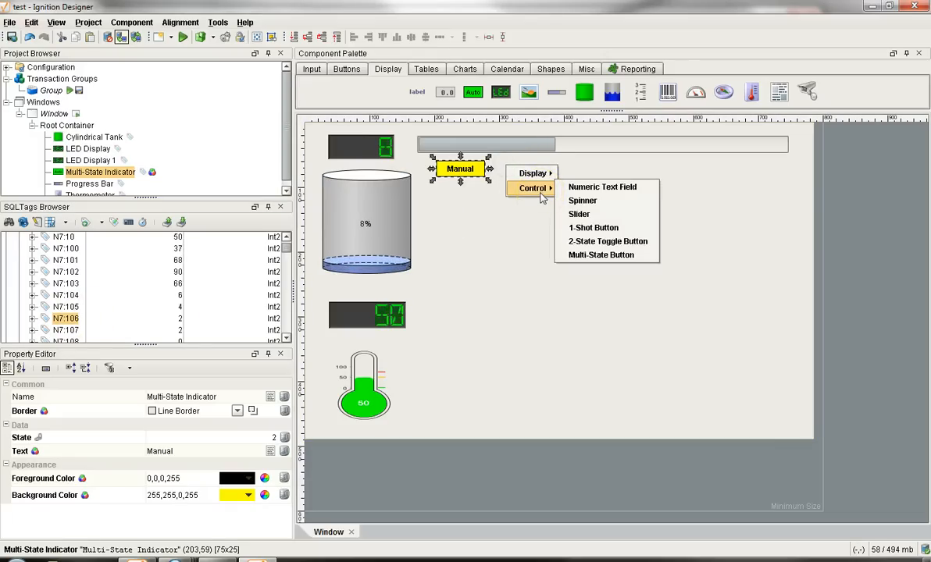
{"action": "left_click", "coordinate": [602, 258]}
{"action": "left_click_drag", "start_coordinate": [528, 203], "coordinate": [515, 192]}
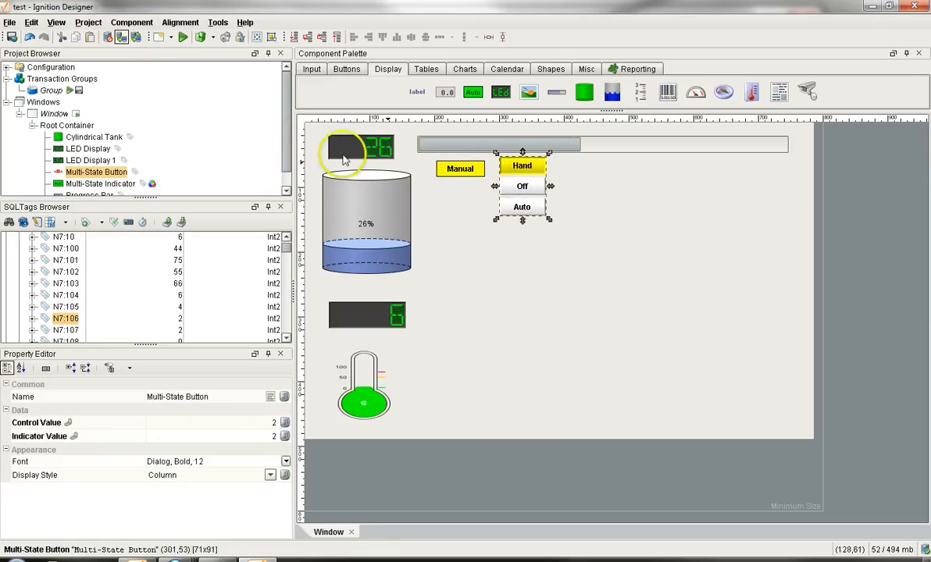
Set the project's communication mode to Comm Read/Write and start preview mode
{"action": "left_click", "coordinate": [63, 27]}
{"action": "key", "text": "Right"}
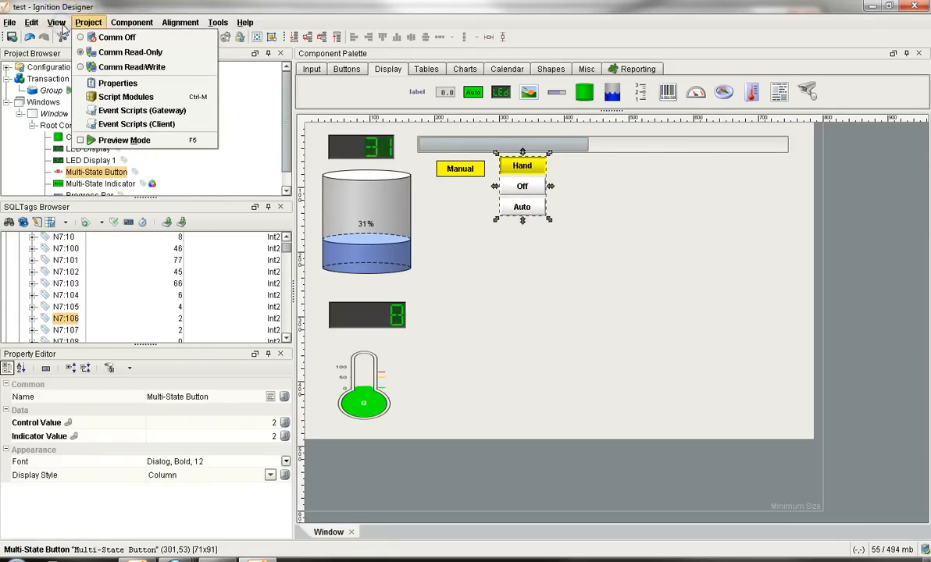
{"action": "left_click", "coordinate": [116, 68]}
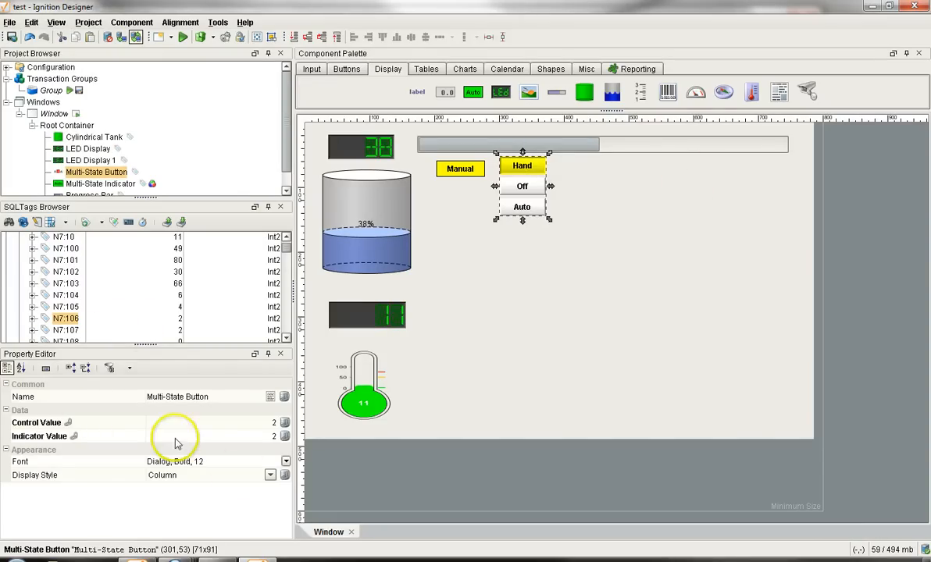
{"action": "left_click", "coordinate": [183, 38]}
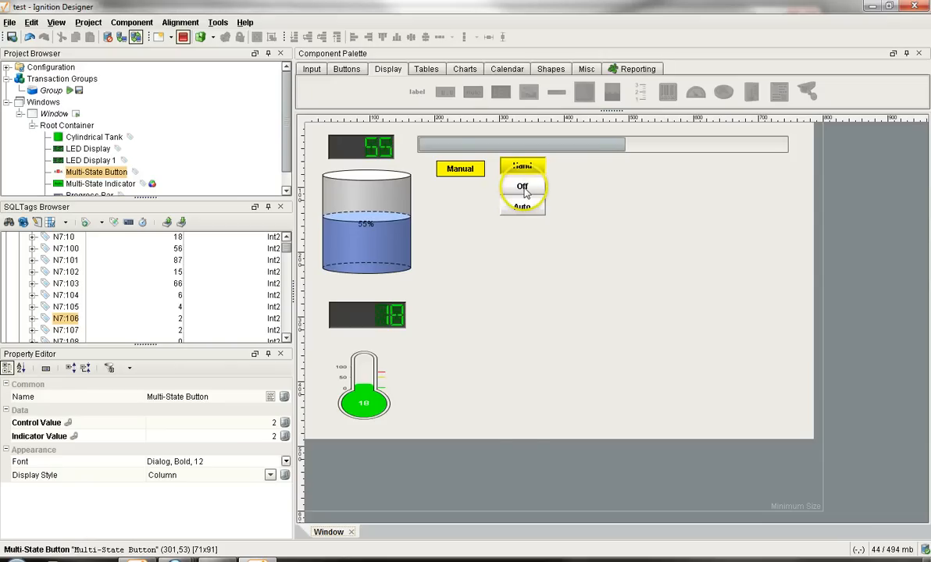
Test the multi-state button by switching it to Off, Hand, Off and finally Auto, and leave preview mode
{"action": "left_click", "coordinate": [519, 464]}
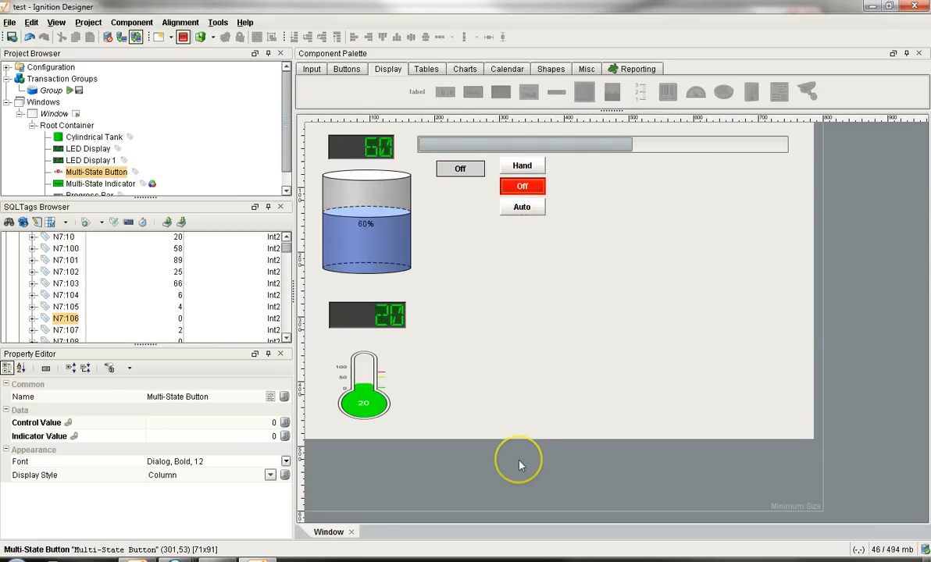
{"action": "left_click", "coordinate": [524, 170]}
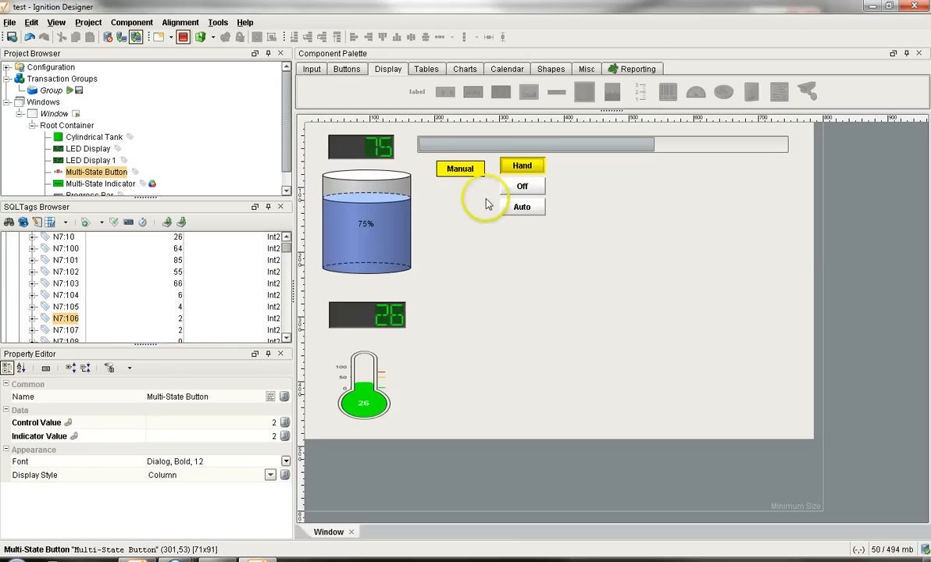
{"action": "left_click", "coordinate": [516, 187]}
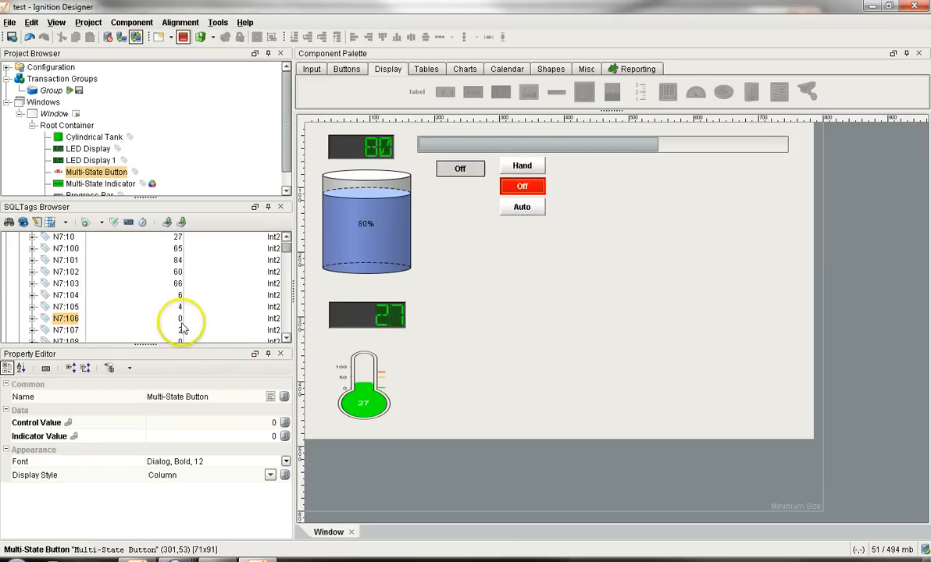
{"action": "left_click", "coordinate": [520, 208]}
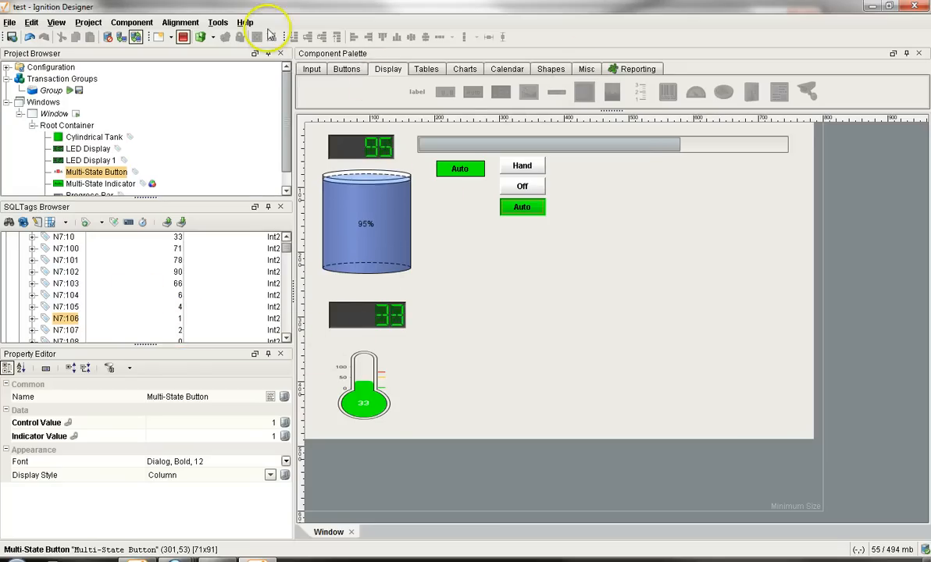
{"action": "left_click", "coordinate": [182, 37]}
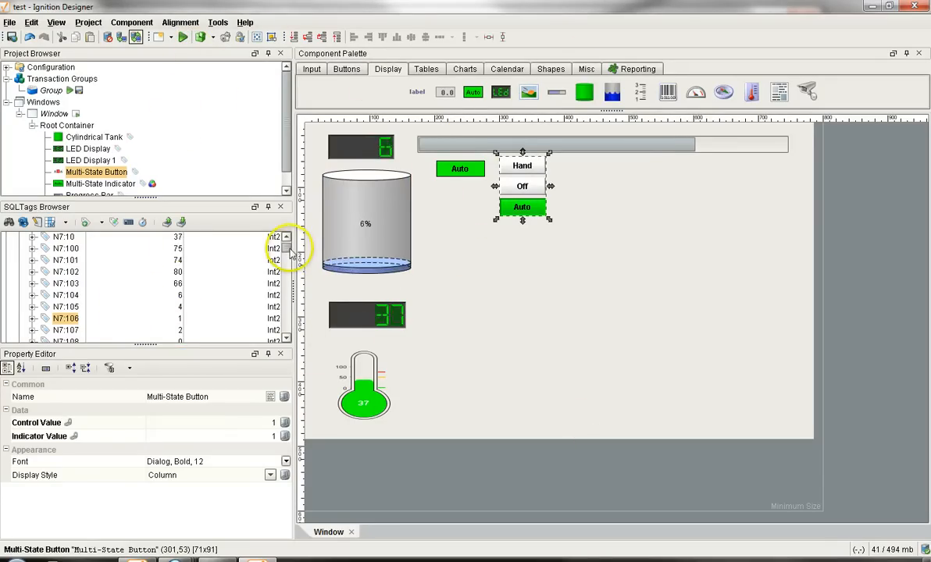
Select the tags N7:0 through N7:102 and open them together for editing
{"action": "left_click_drag", "start_coordinate": [288, 249], "coordinate": [288, 245]}
{"action": "left_click", "coordinate": [64, 274]}
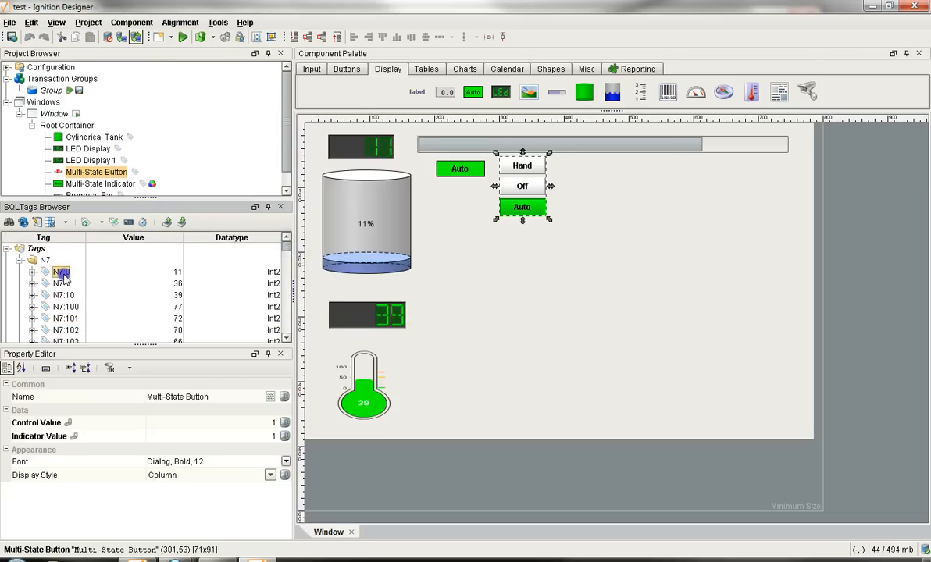
{"action": "left_click", "coordinate": [66, 331], "text": "shift"}
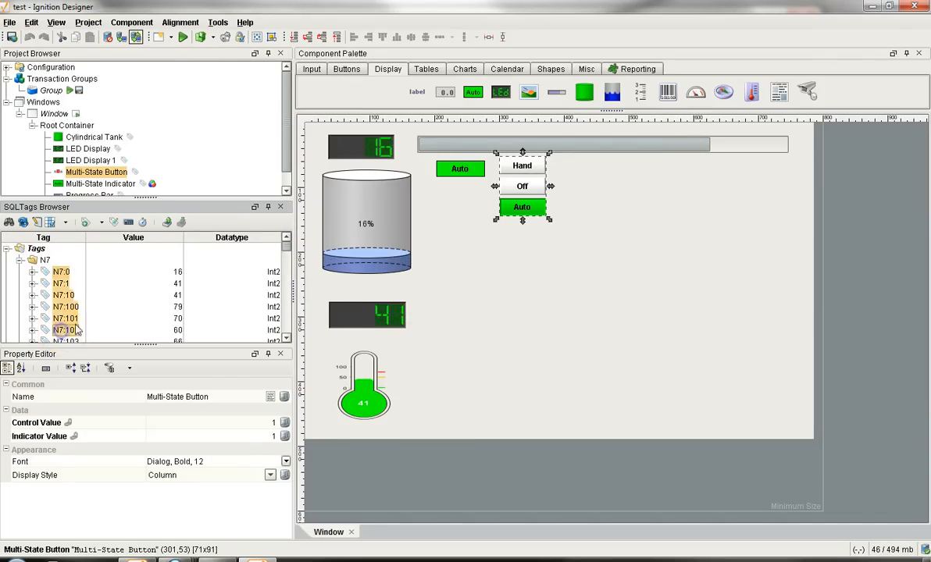
{"action": "right_click", "coordinate": [63, 318]}
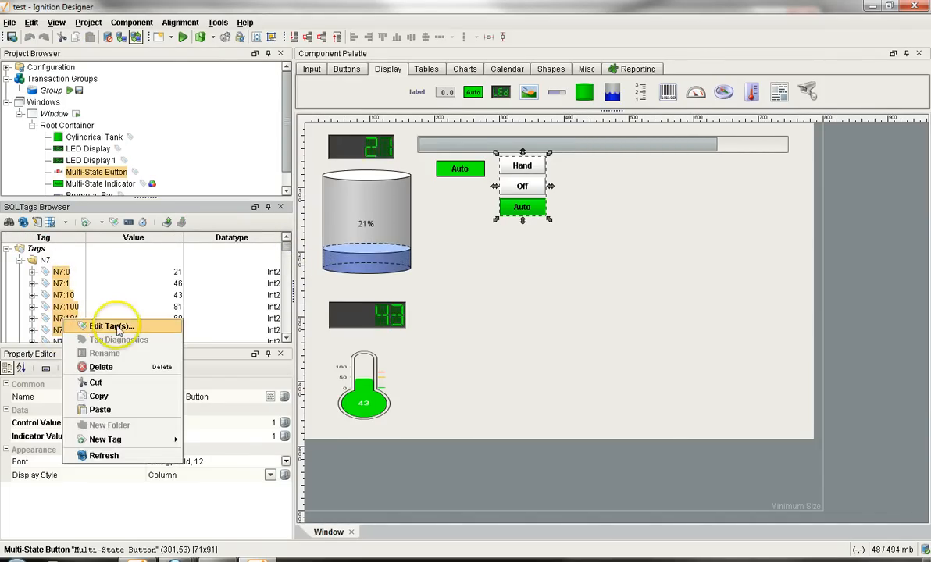
{"action": "left_click", "coordinate": [156, 324]}
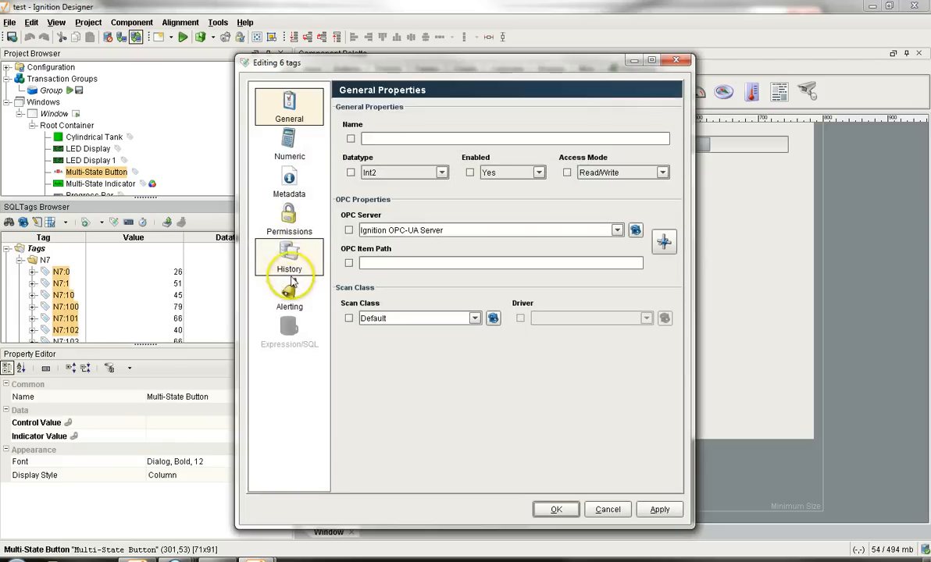
Enable history storage for the six selected tags with test as the history provider and apply the change
{"action": "left_click", "coordinate": [285, 260]}
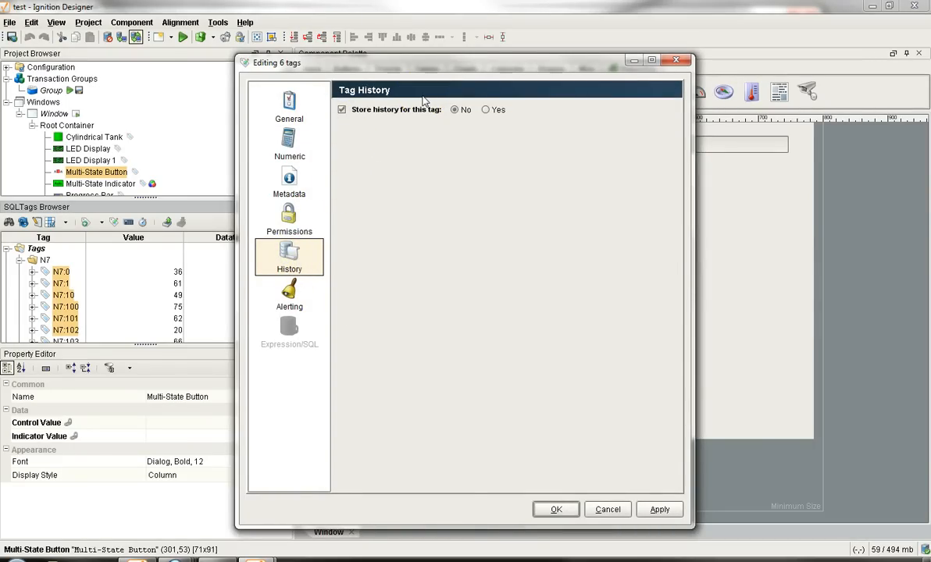
{"action": "left_click", "coordinate": [485, 109]}
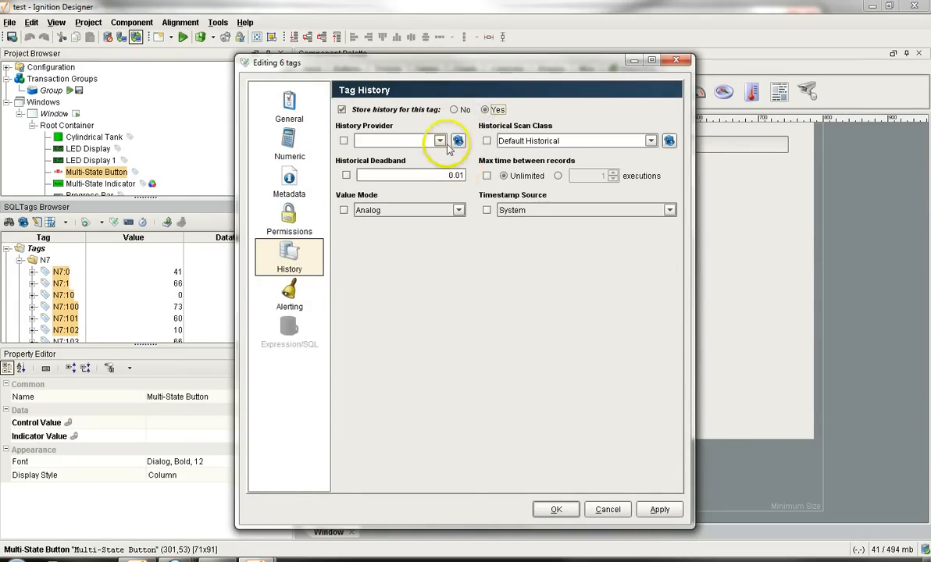
{"action": "left_click", "coordinate": [439, 141]}
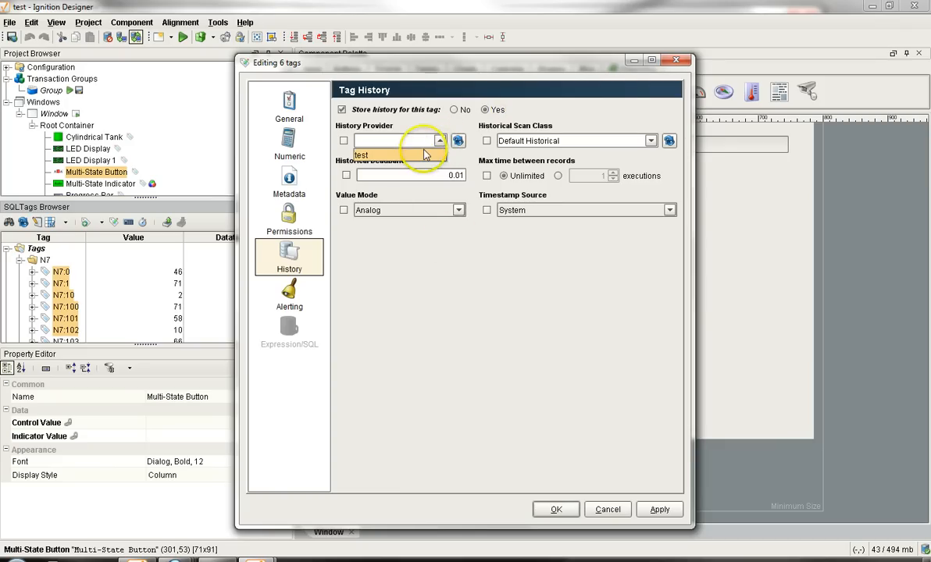
{"action": "left_click", "coordinate": [426, 155]}
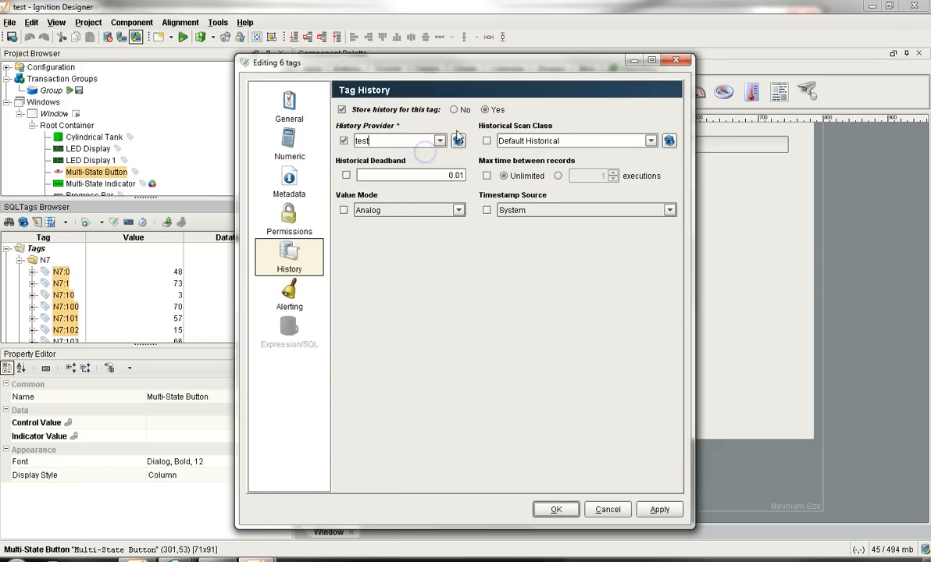
{"action": "left_click", "coordinate": [669, 510]}
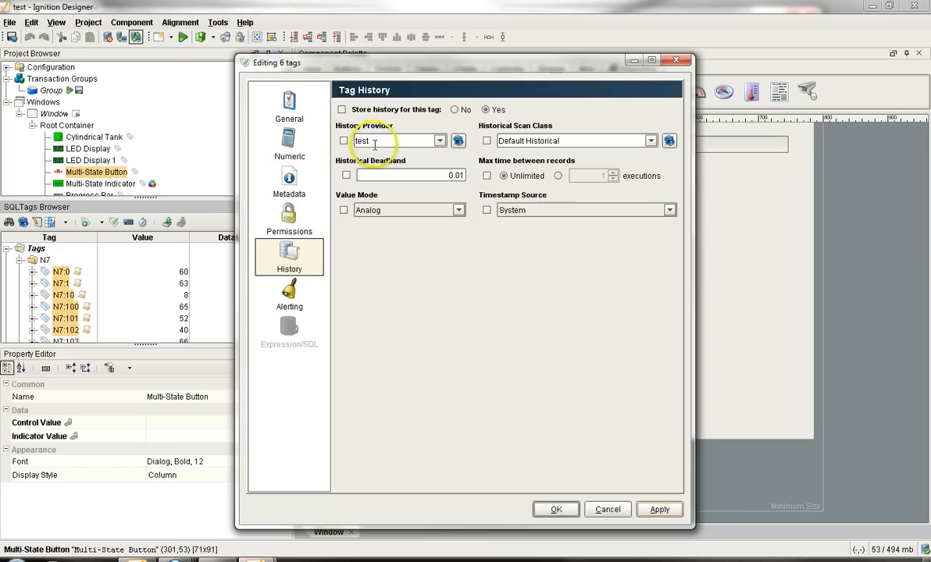
{"action": "left_click", "coordinate": [568, 511]}
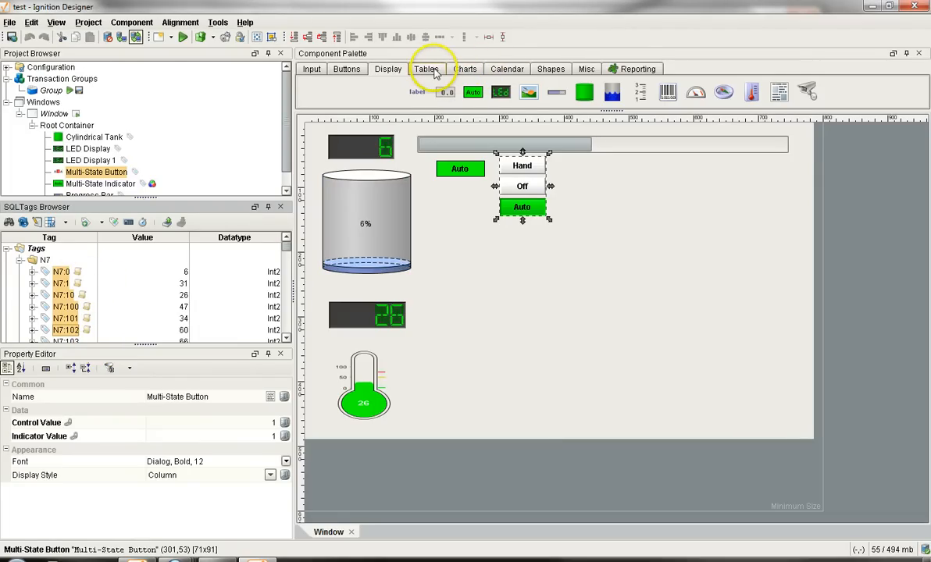
Draw an Easy Chart about 579 x 296 below the multi-state controls, beside the second LED display and thermometer
{"action": "left_click", "coordinate": [464, 69]}
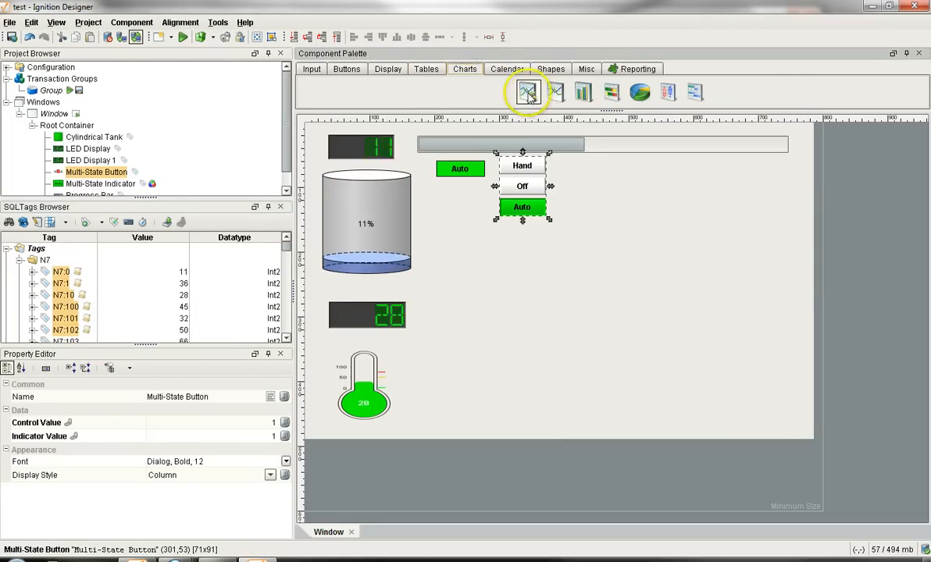
{"action": "left_click", "coordinate": [528, 94]}
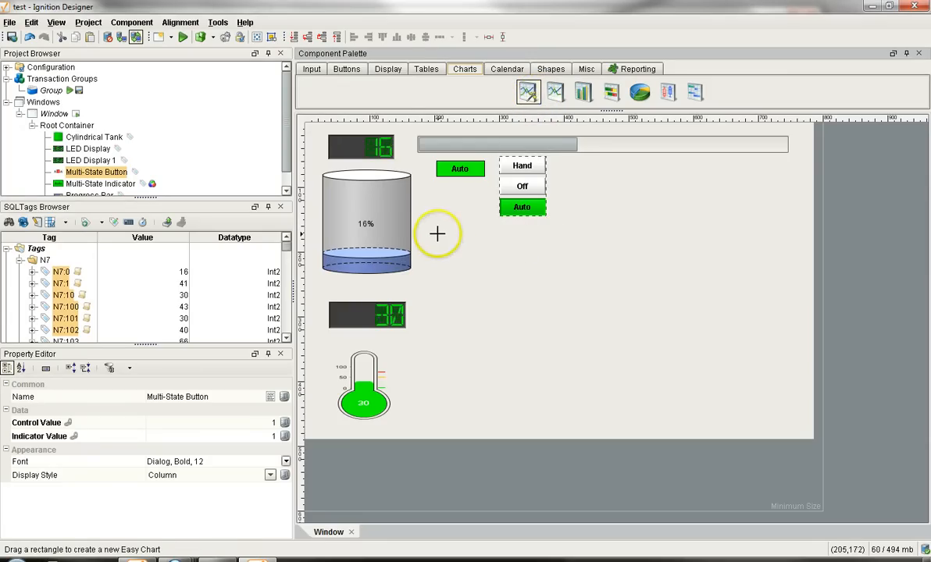
{"action": "left_click_drag", "start_coordinate": [433, 234], "coordinate": [806, 426]}
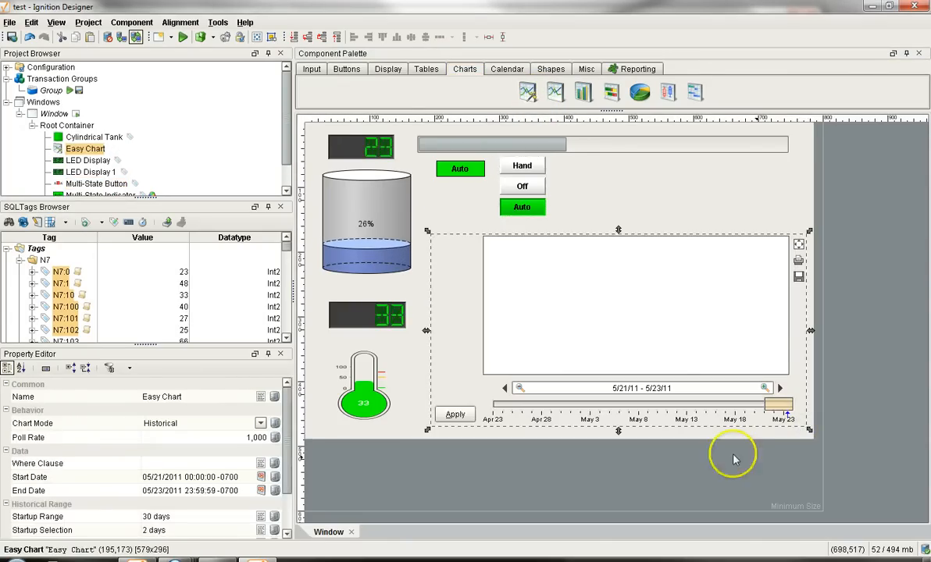
Set the Easy Chart's mode to Realtime and add the six selected tags, N7:0 through N7:102, as its pens
{"action": "left_click", "coordinate": [262, 425]}
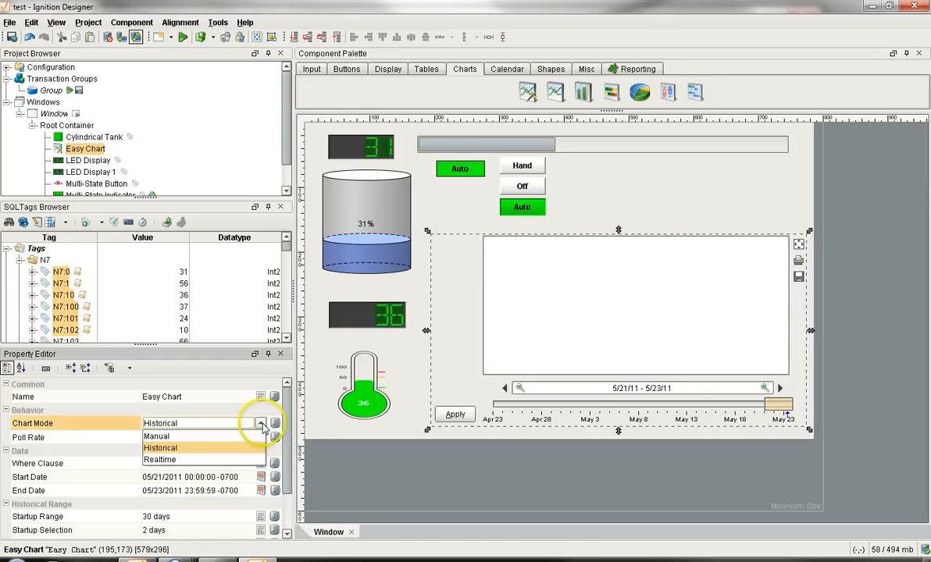
{"action": "left_click", "coordinate": [242, 462]}
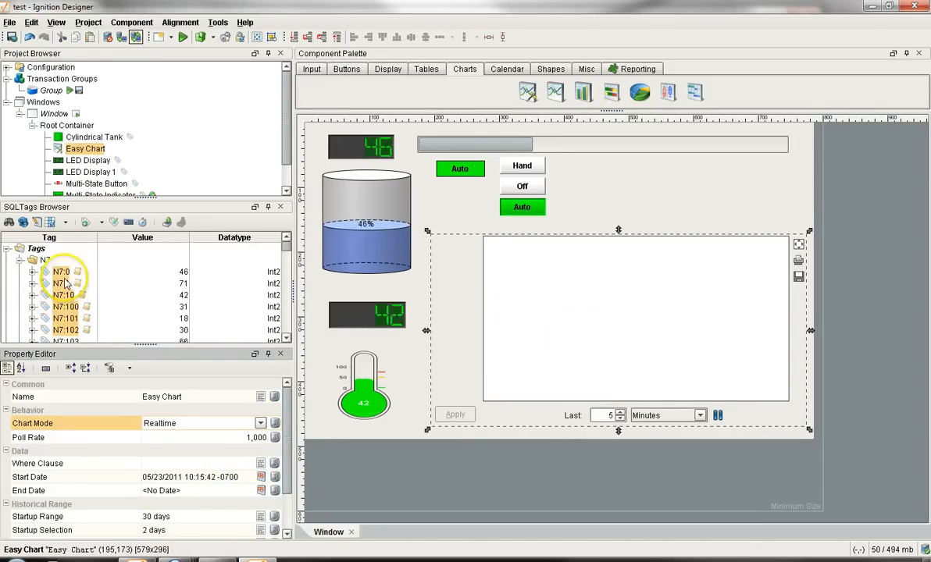
{"action": "left_click_drag", "start_coordinate": [67, 301], "coordinate": [617, 314]}
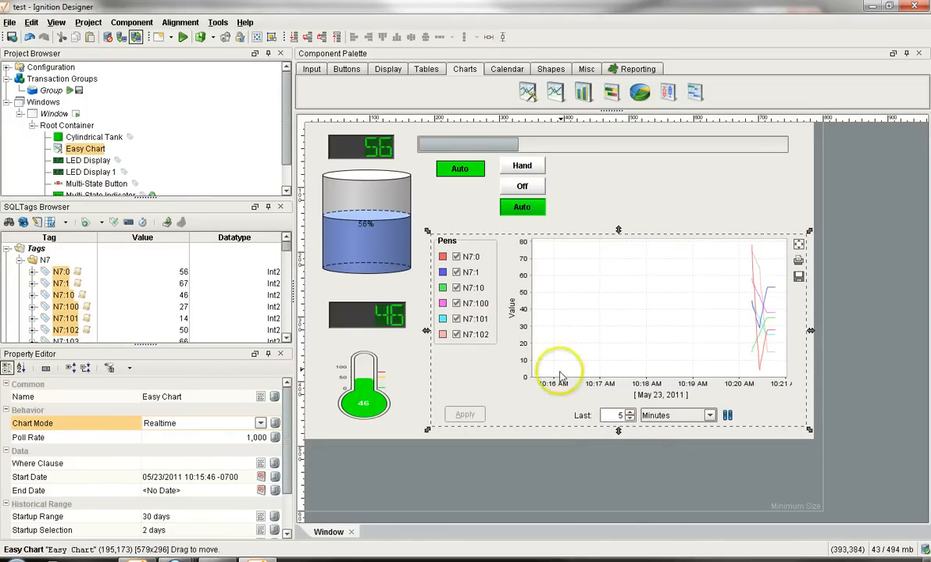
Save the project, launch its windowed staging version, and log in as admin with the account password
{"action": "left_click", "coordinate": [11, 37]}
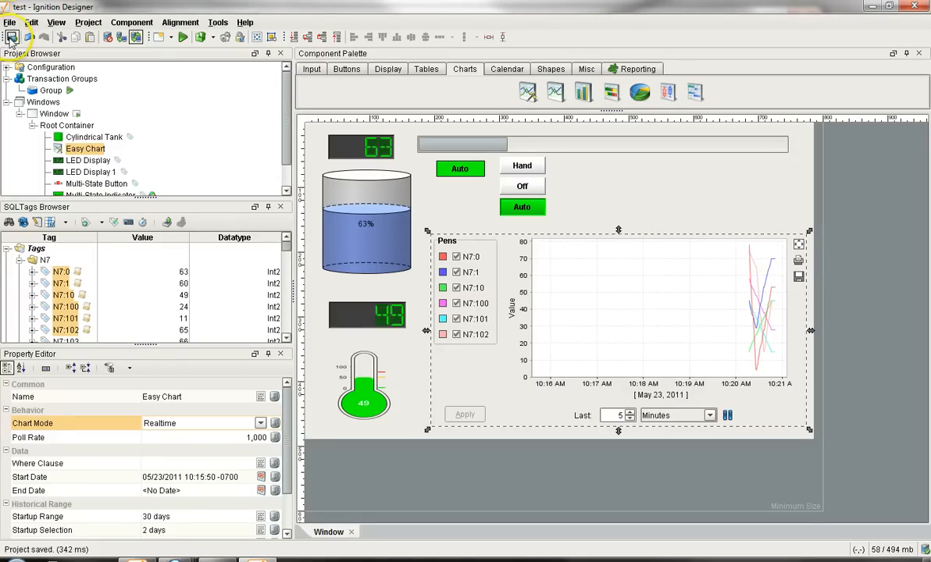
{"action": "left_click", "coordinate": [218, 22]}
{"action": "mouse_move", "coordinate": [362, 92]}
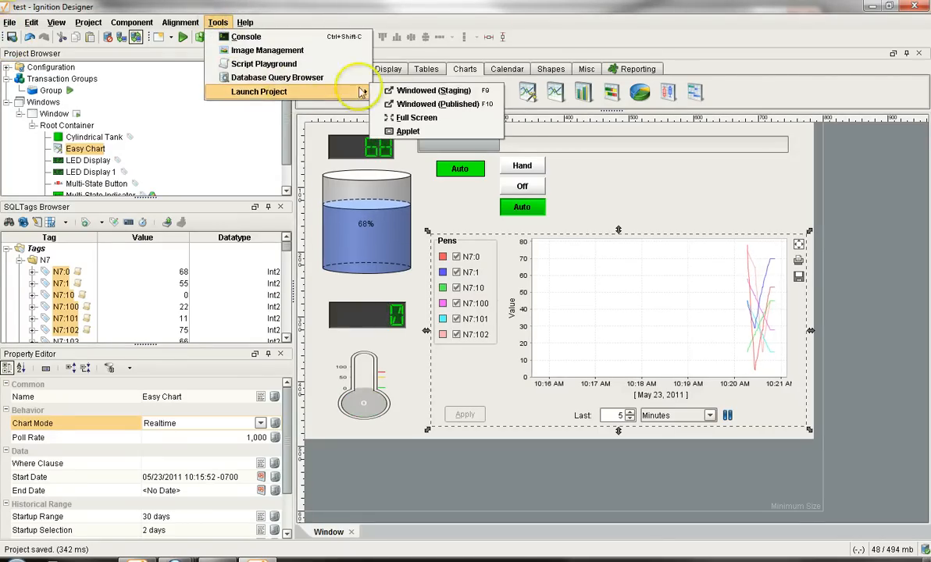
{"action": "left_click", "coordinate": [437, 91]}
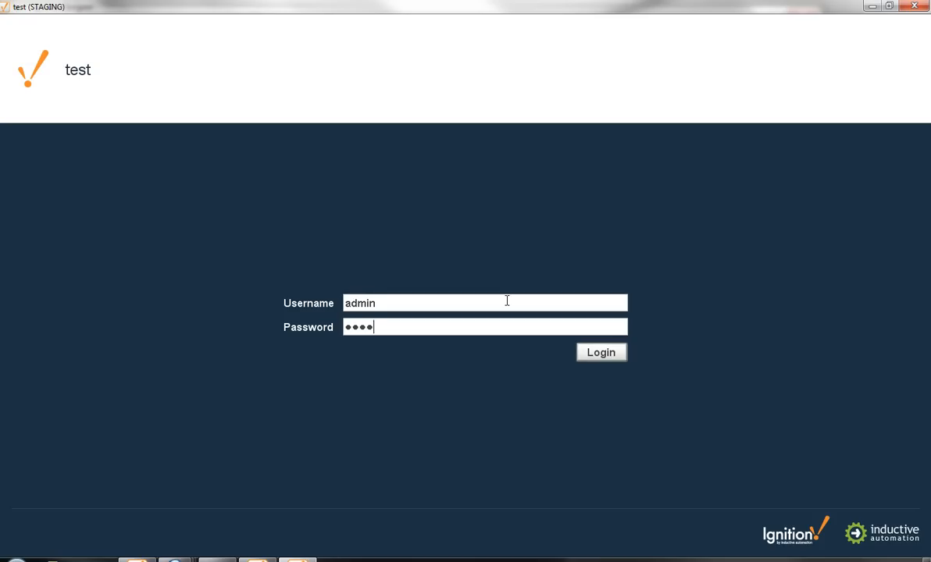
{"action": "key", "text": "Return"}
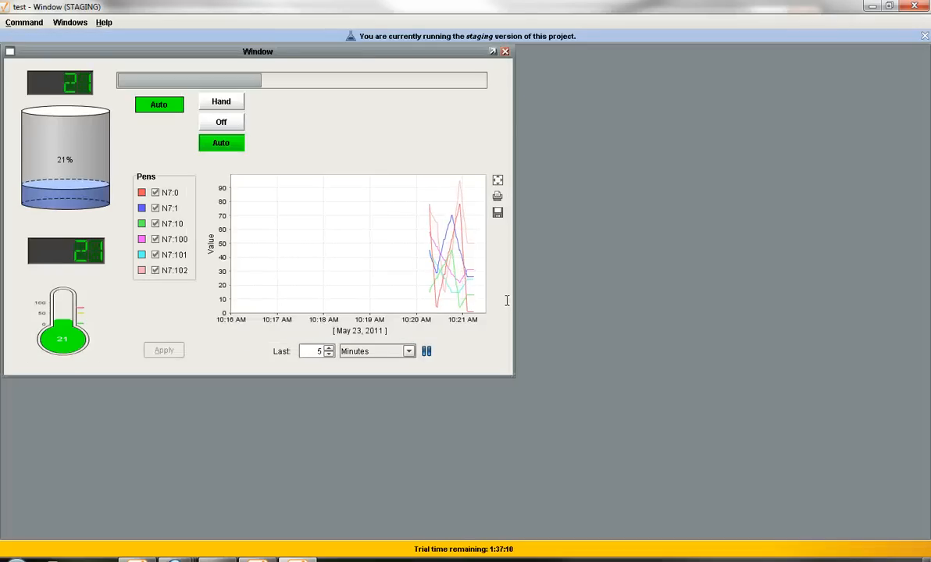
Maximize the project window, set the chart to X-Trace mode, and trace the pen values near the latest data
{"action": "left_click", "coordinate": [492, 52]}
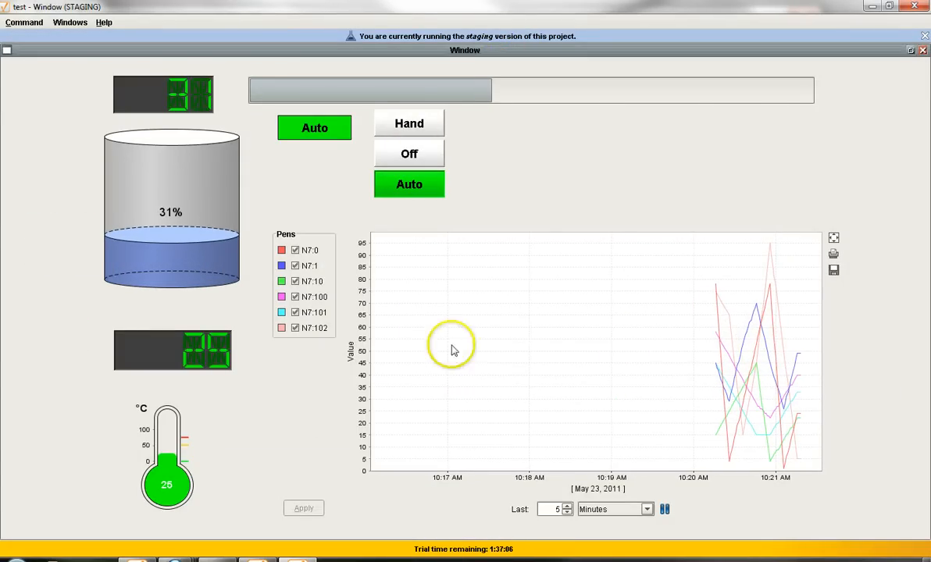
{"action": "right_click", "coordinate": [711, 365]}
{"action": "mouse_move", "coordinate": [759, 378]}
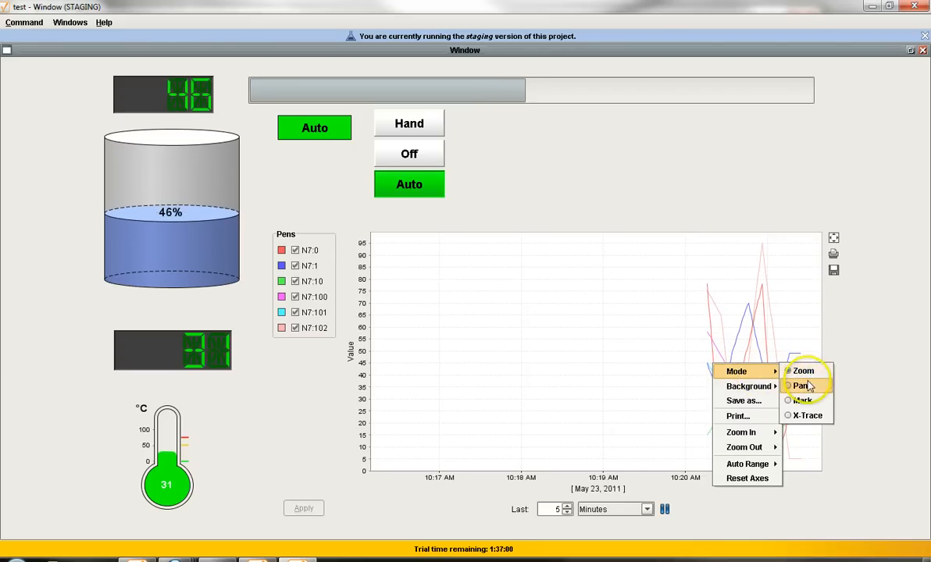
{"action": "left_click", "coordinate": [806, 415]}
{"action": "mouse_move", "coordinate": [736, 424]}
{"action": "left_mouse_down"}
{"action": "mouse_move", "coordinate": [676, 418]}
{"action": "mouse_move", "coordinate": [760, 422]}
{"action": "left_mouse_up"}
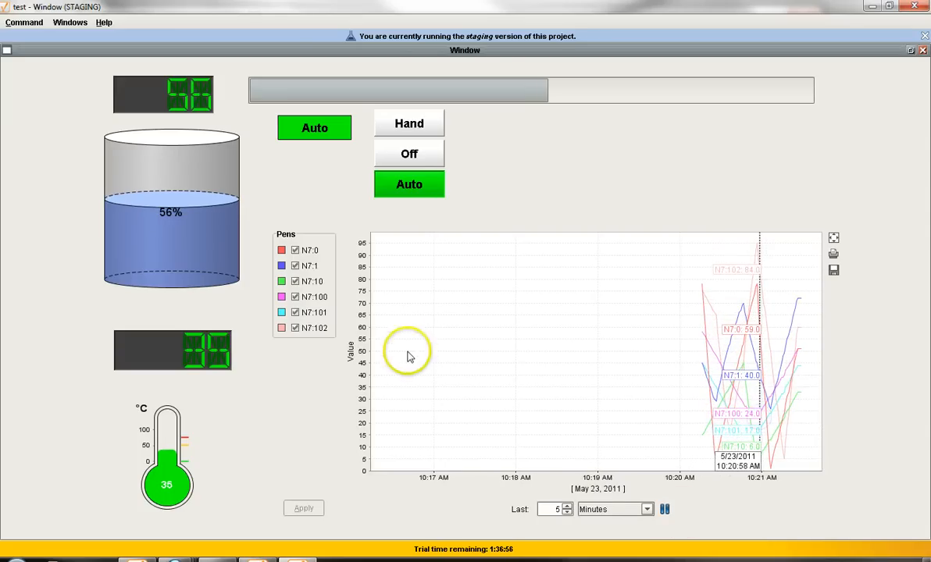
Hide the pens N7:102, N7:101 and N7:100 from the chart and apply the selection
{"action": "left_click", "coordinate": [295, 328]}
{"action": "left_click", "coordinate": [294, 312]}
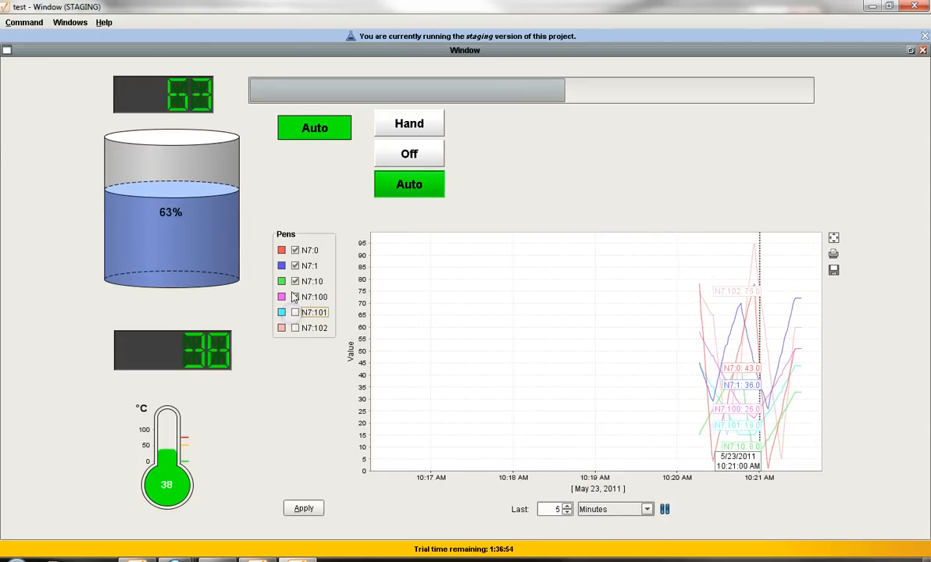
{"action": "left_click", "coordinate": [294, 297]}
{"action": "left_click", "coordinate": [304, 508]}
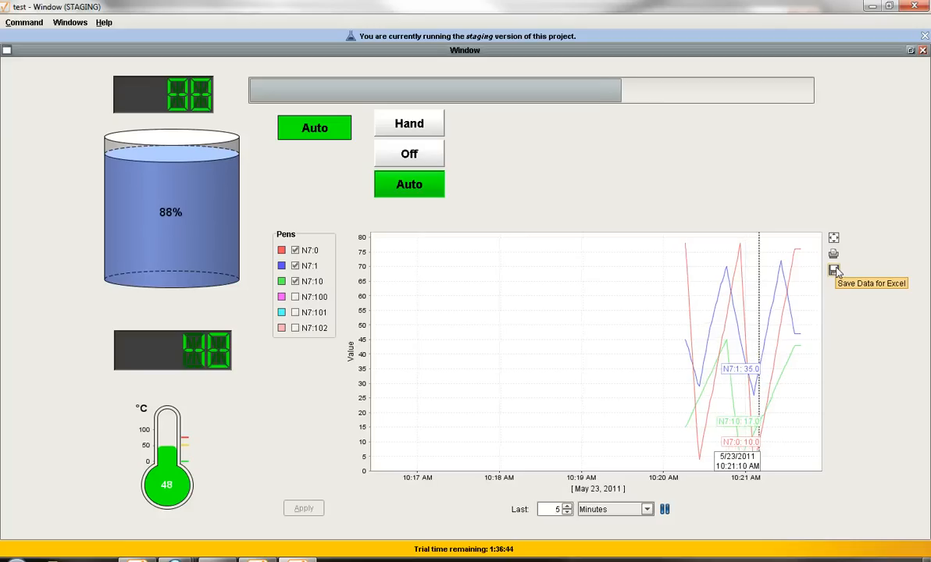
Restore the staging client and the Designer from full screen to smaller windows
{"action": "left_click", "coordinate": [889, 6]}
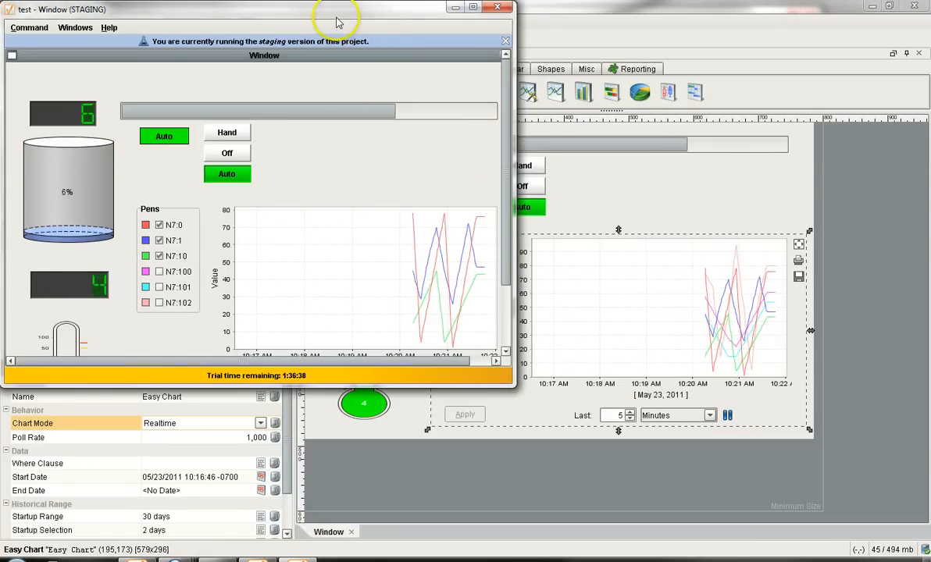
{"action": "left_click", "coordinate": [890, 6]}
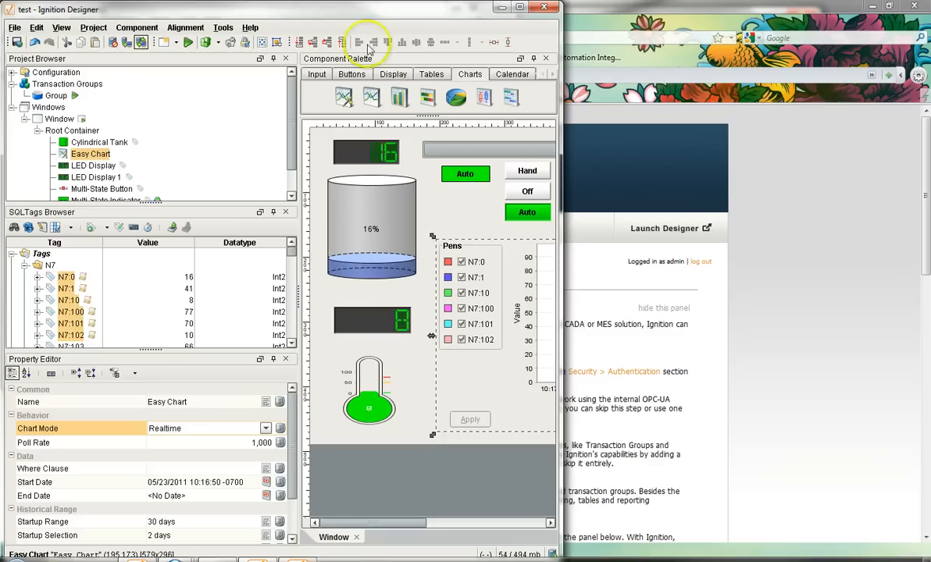
Close the web browser with both of its tabs, then clear and close its downloads list
{"action": "left_click", "coordinate": [913, 7]}
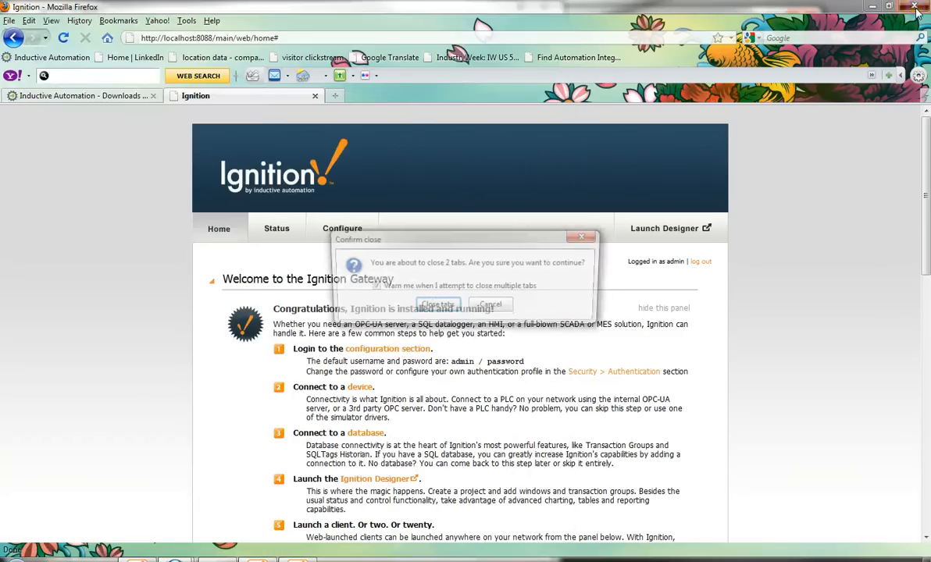
{"action": "left_click", "coordinate": [434, 306]}
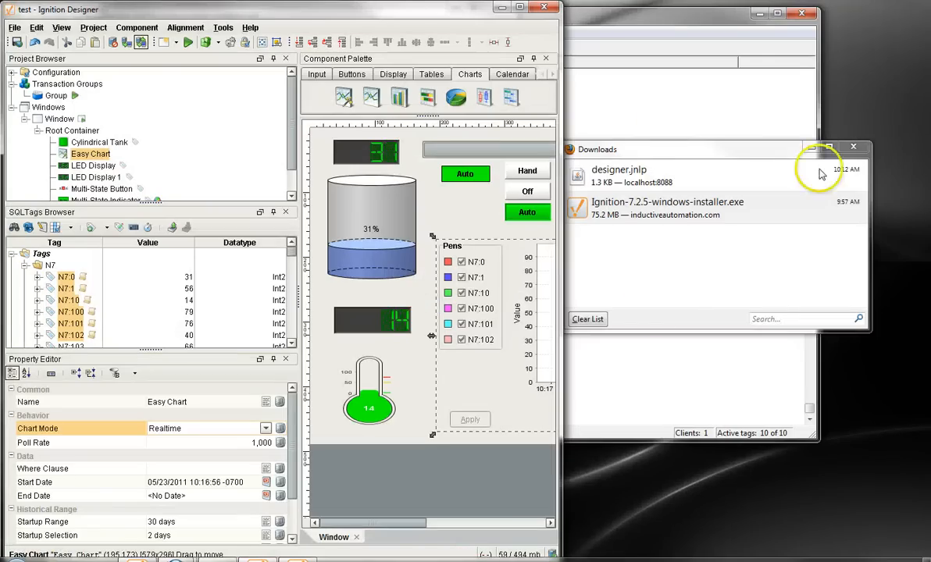
{"action": "left_click", "coordinate": [588, 319]}
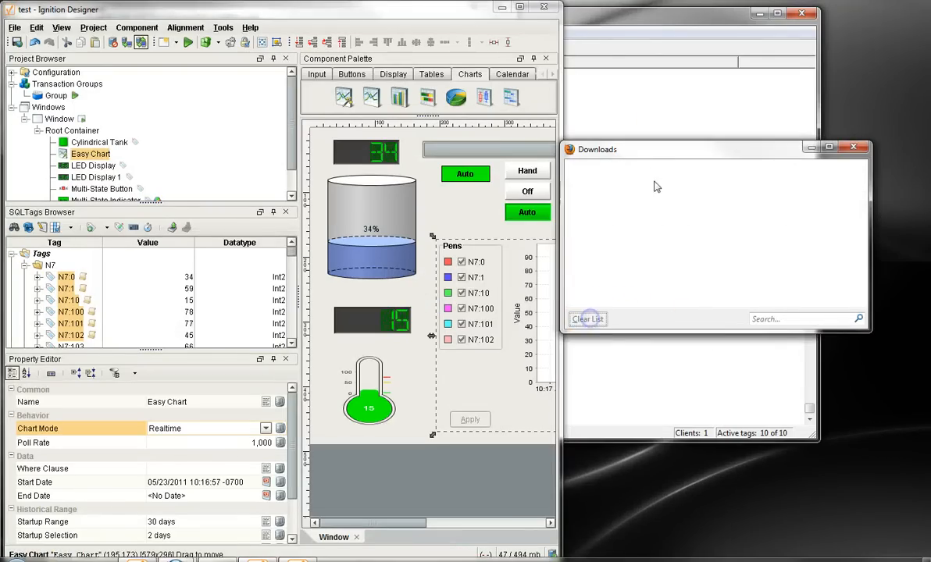
{"action": "left_click", "coordinate": [863, 146]}
Close the KEPServerEx window and move the Designer aside so the staging client shows beside it
{"action": "left_click", "coordinate": [786, 27]}
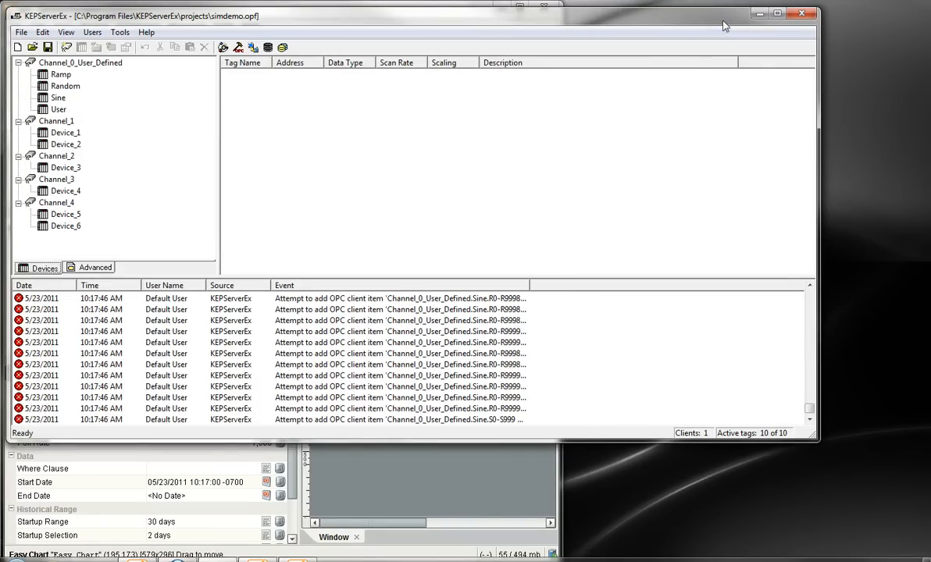
{"action": "left_click", "coordinate": [806, 14]}
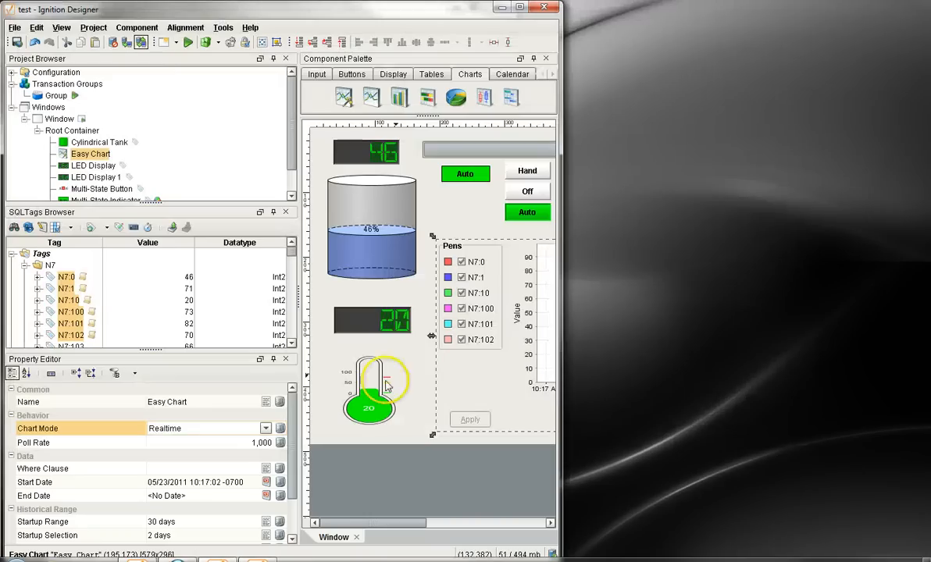
{"action": "left_click_drag", "start_coordinate": [303, 16], "coordinate": [613, 26]}
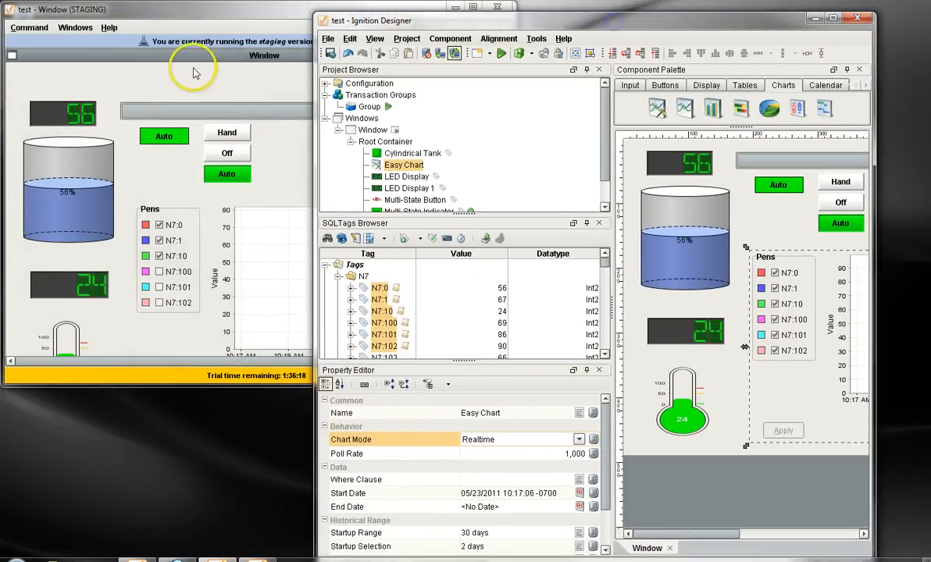
{"action": "left_click", "coordinate": [732, 410]}
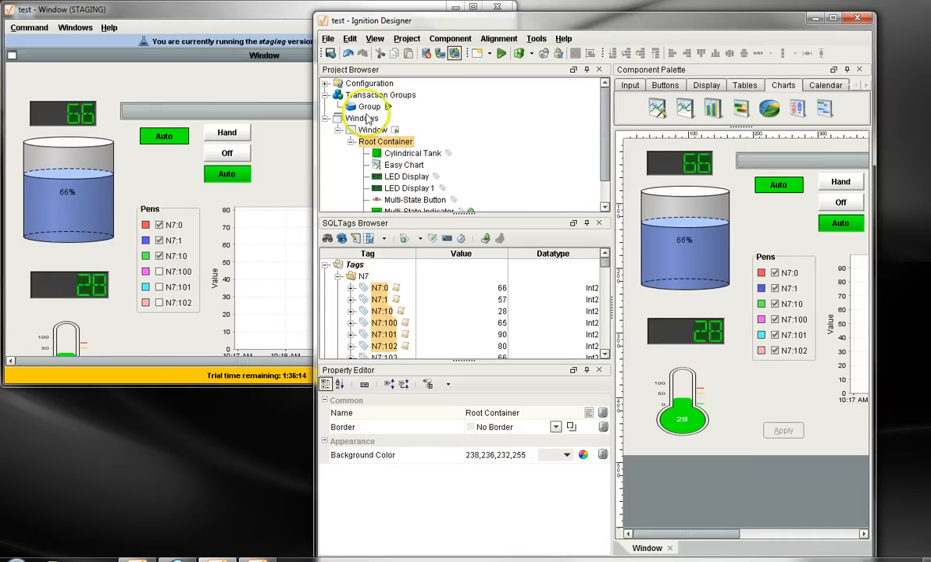
{"action": "left_click", "coordinate": [364, 119]}
{"action": "right_click", "coordinate": [363, 119]}
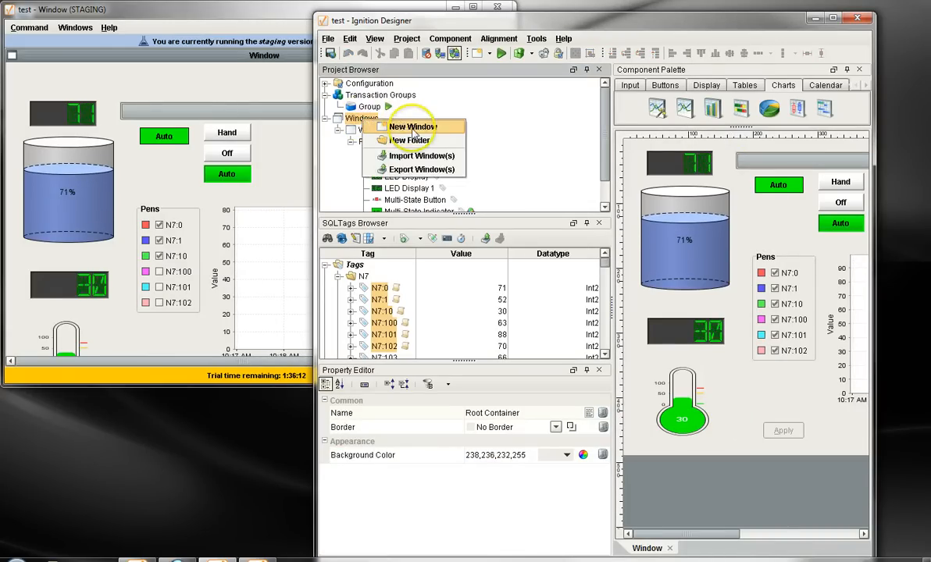
Place a Toggle Button between the cylindrical tank and the lower LED display, and save the project
{"action": "left_click", "coordinate": [665, 85]}
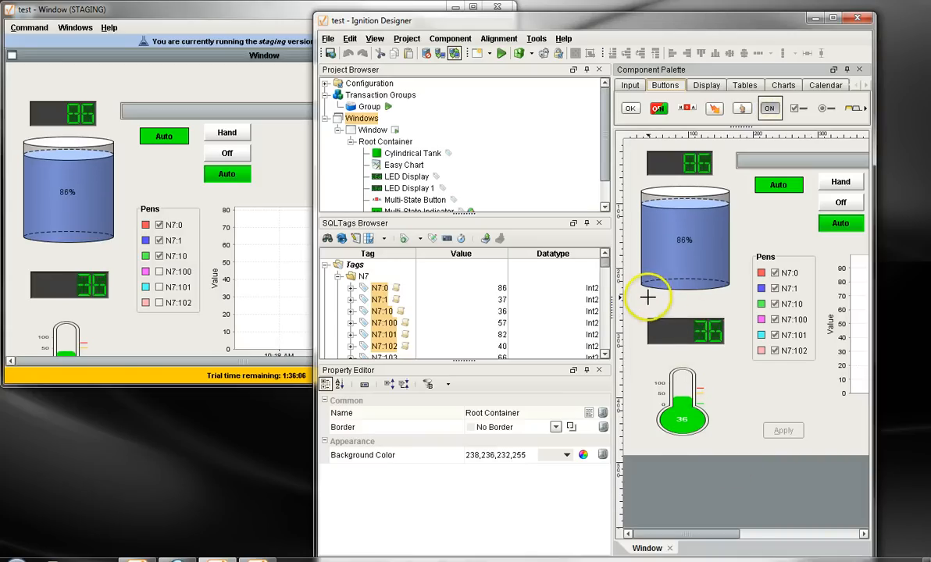
{"action": "left_click_drag", "start_coordinate": [648, 298], "coordinate": [727, 316]}
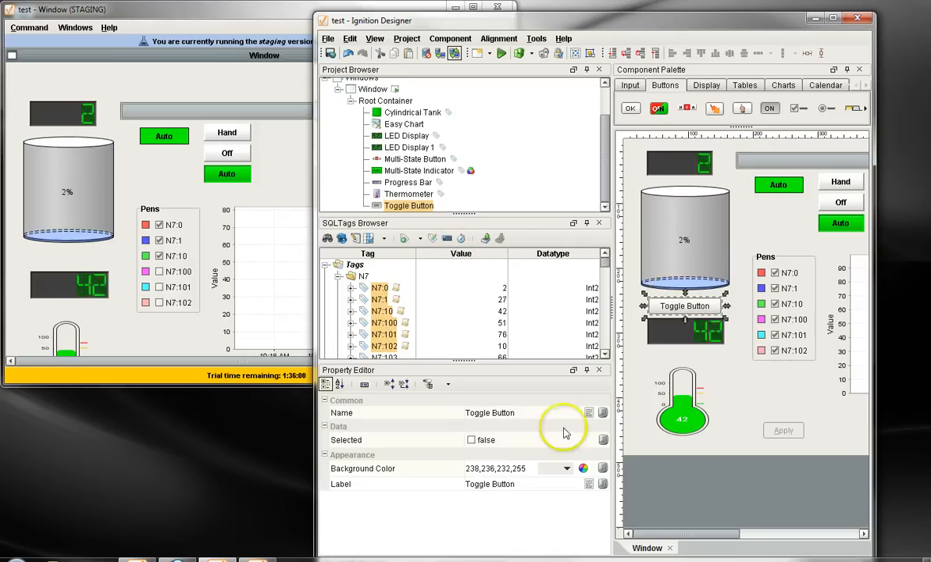
{"action": "left_click", "coordinate": [330, 54]}
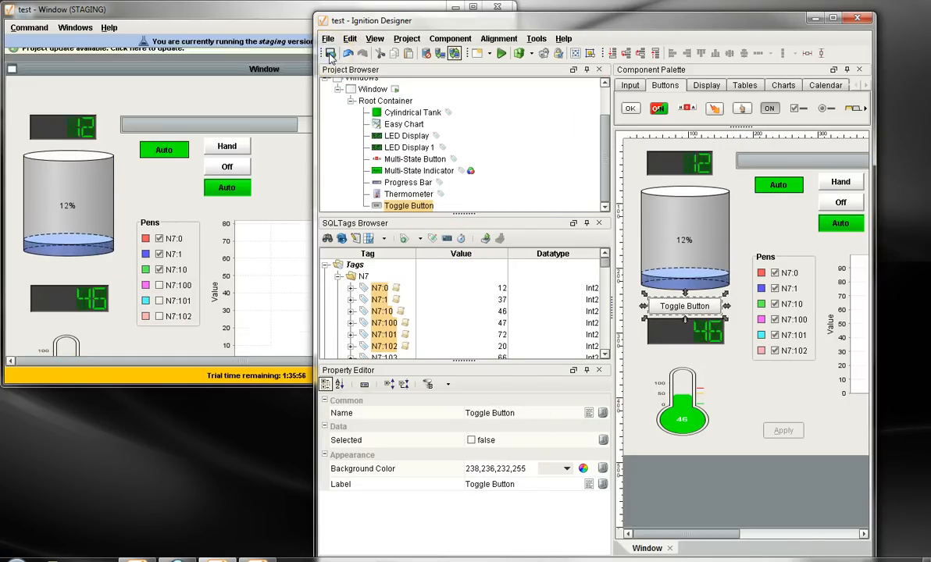
Update the running staging client to the saved project version with the toggle button
{"action": "left_click", "coordinate": [77, 62]}
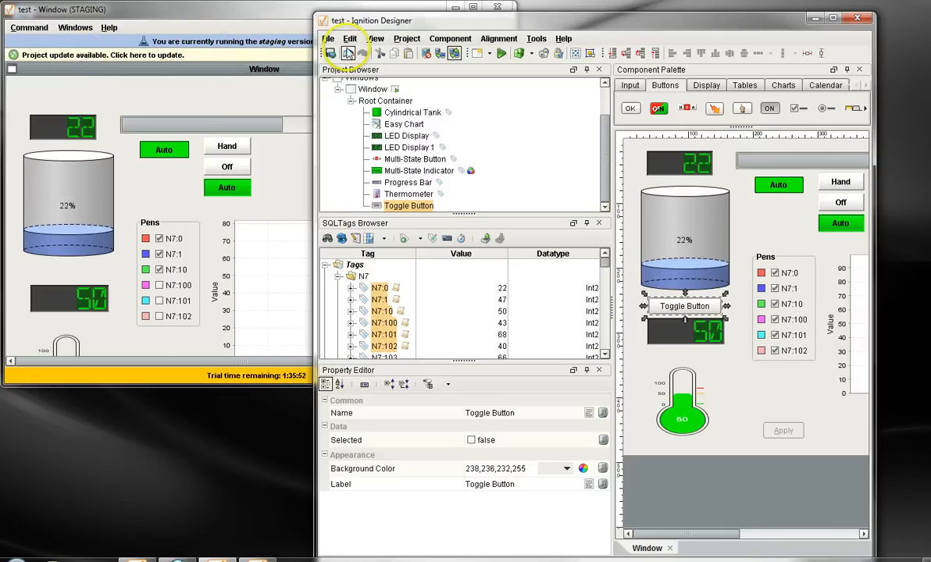
{"action": "left_click", "coordinate": [261, 58]}
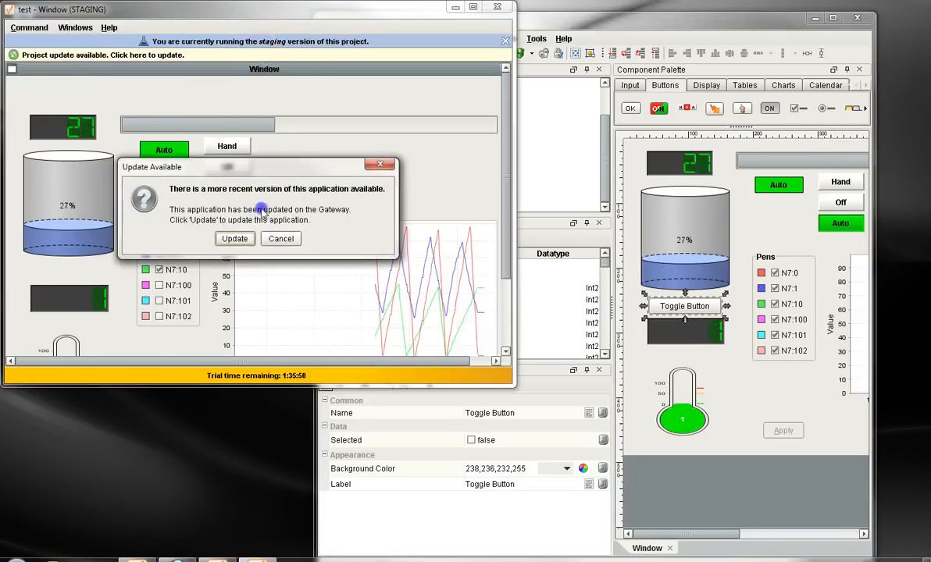
{"action": "left_click", "coordinate": [248, 238]}
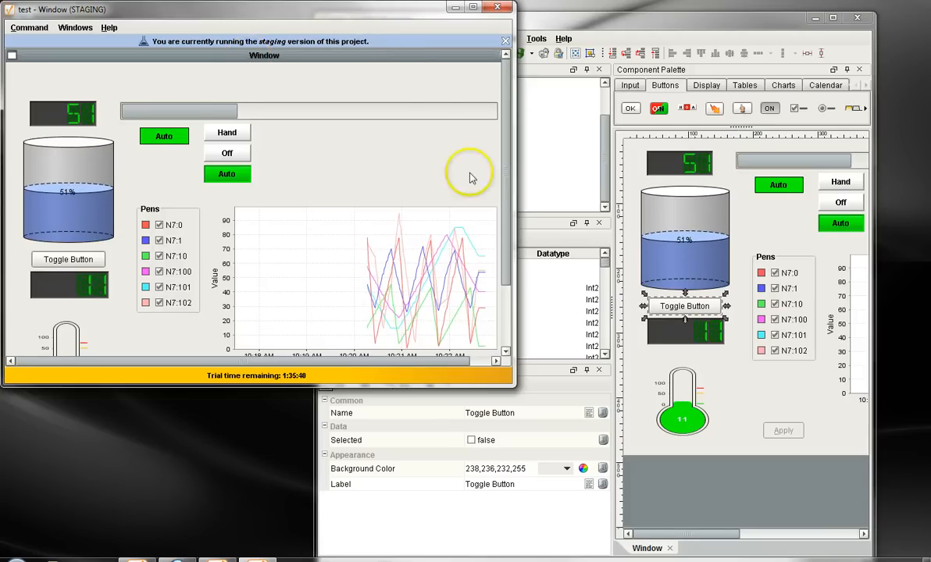
Place a small Button just above the thermometer's scale, below the lower LED display, and save the project
{"action": "left_click", "coordinate": [591, 100]}
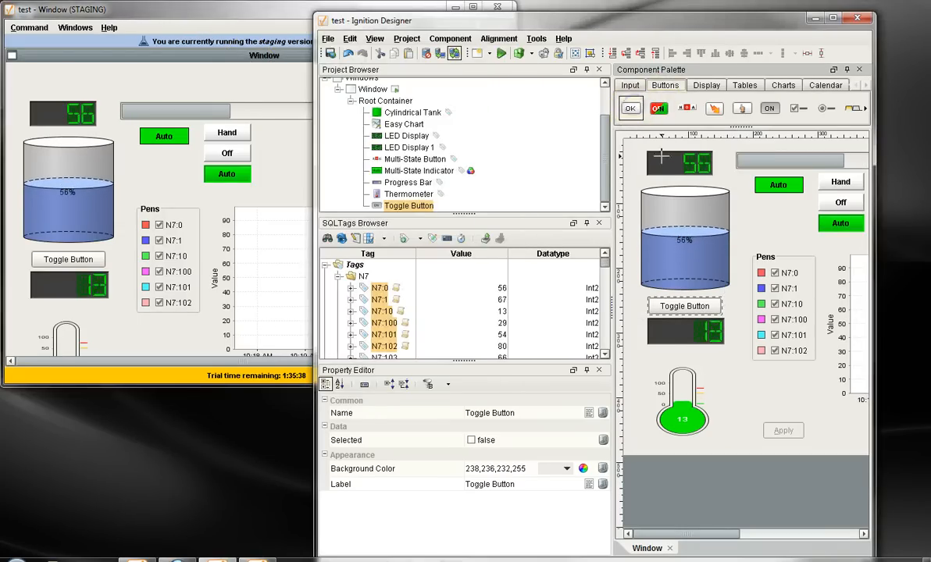
{"action": "left_click_drag", "start_coordinate": [633, 351], "coordinate": [662, 378]}
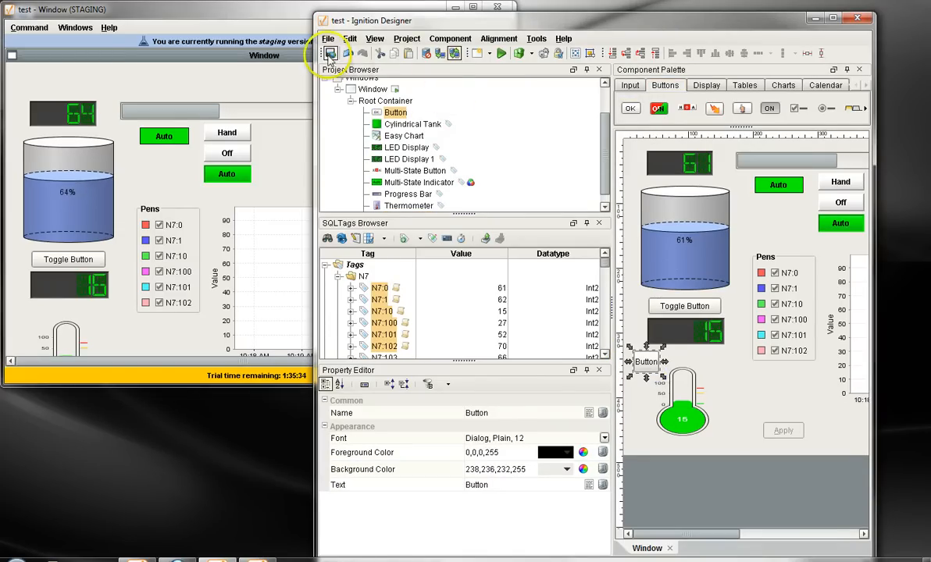
{"action": "left_click", "coordinate": [329, 53]}
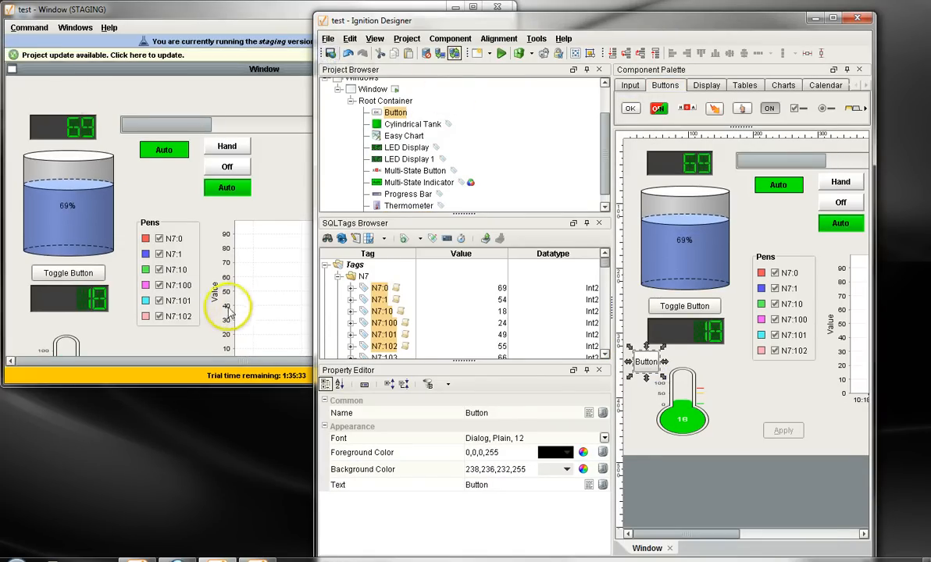
Update the staging client again to load the project version with the small button
{"action": "left_click", "coordinate": [77, 59]}
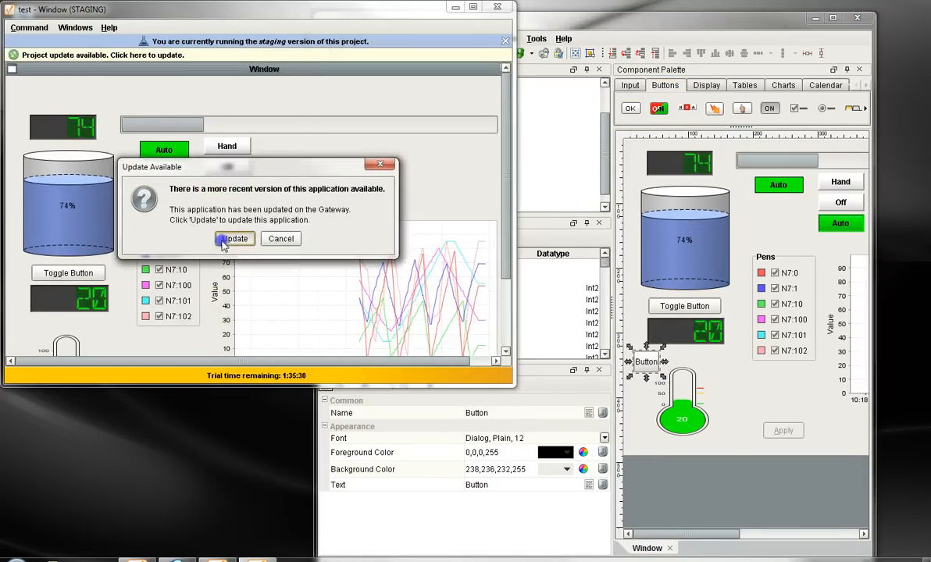
{"action": "left_click", "coordinate": [227, 352]}
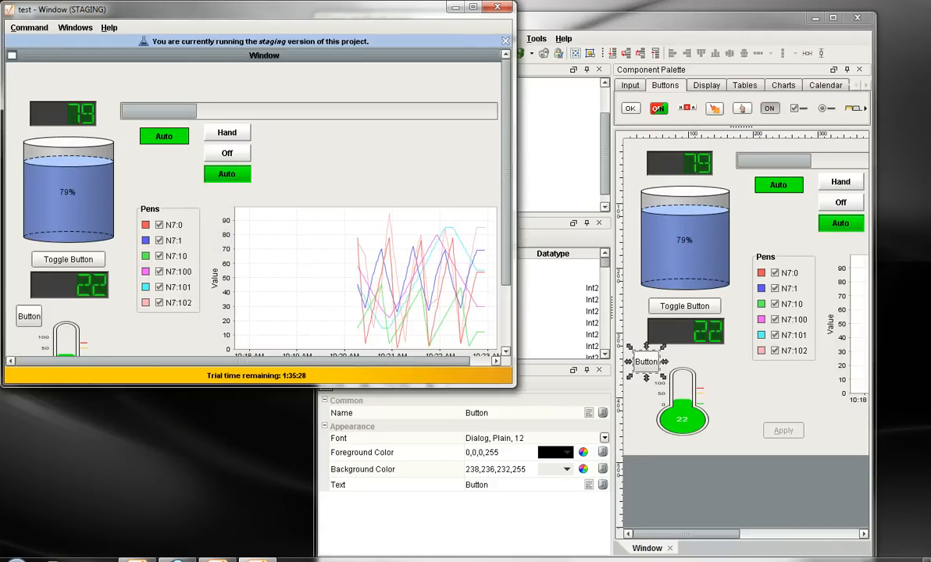
Close the staging client and start exiting the Designer
{"action": "left_click", "coordinate": [496, 10]}
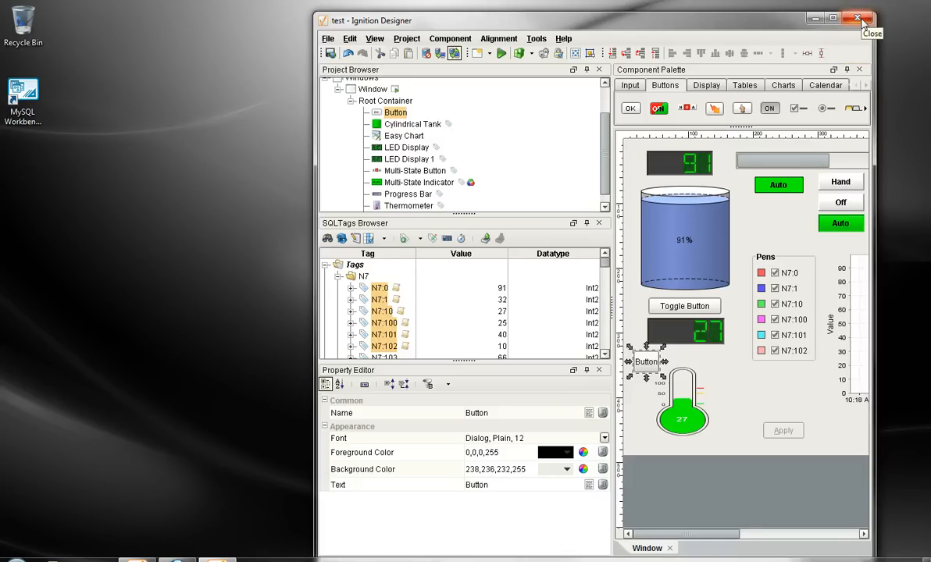
{"action": "left_click", "coordinate": [859, 19]}
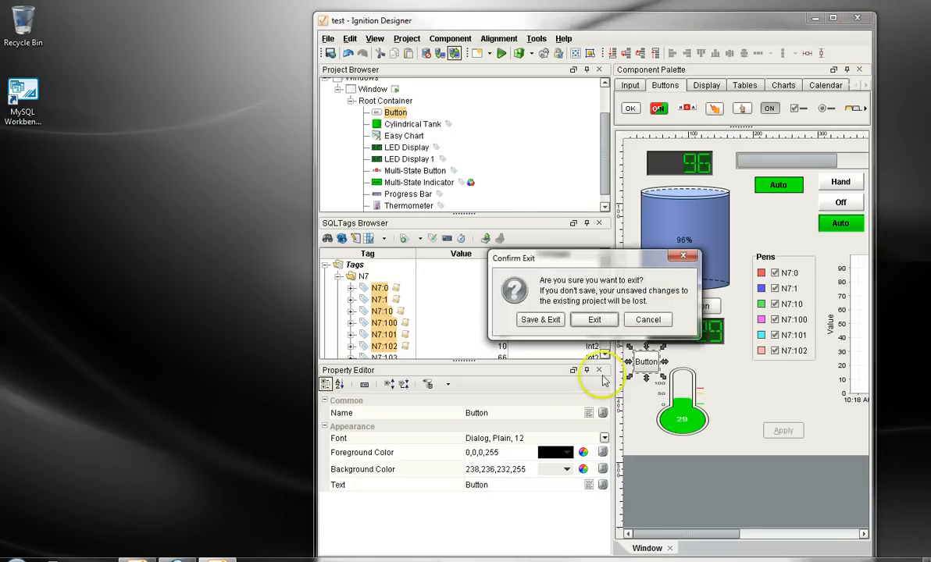